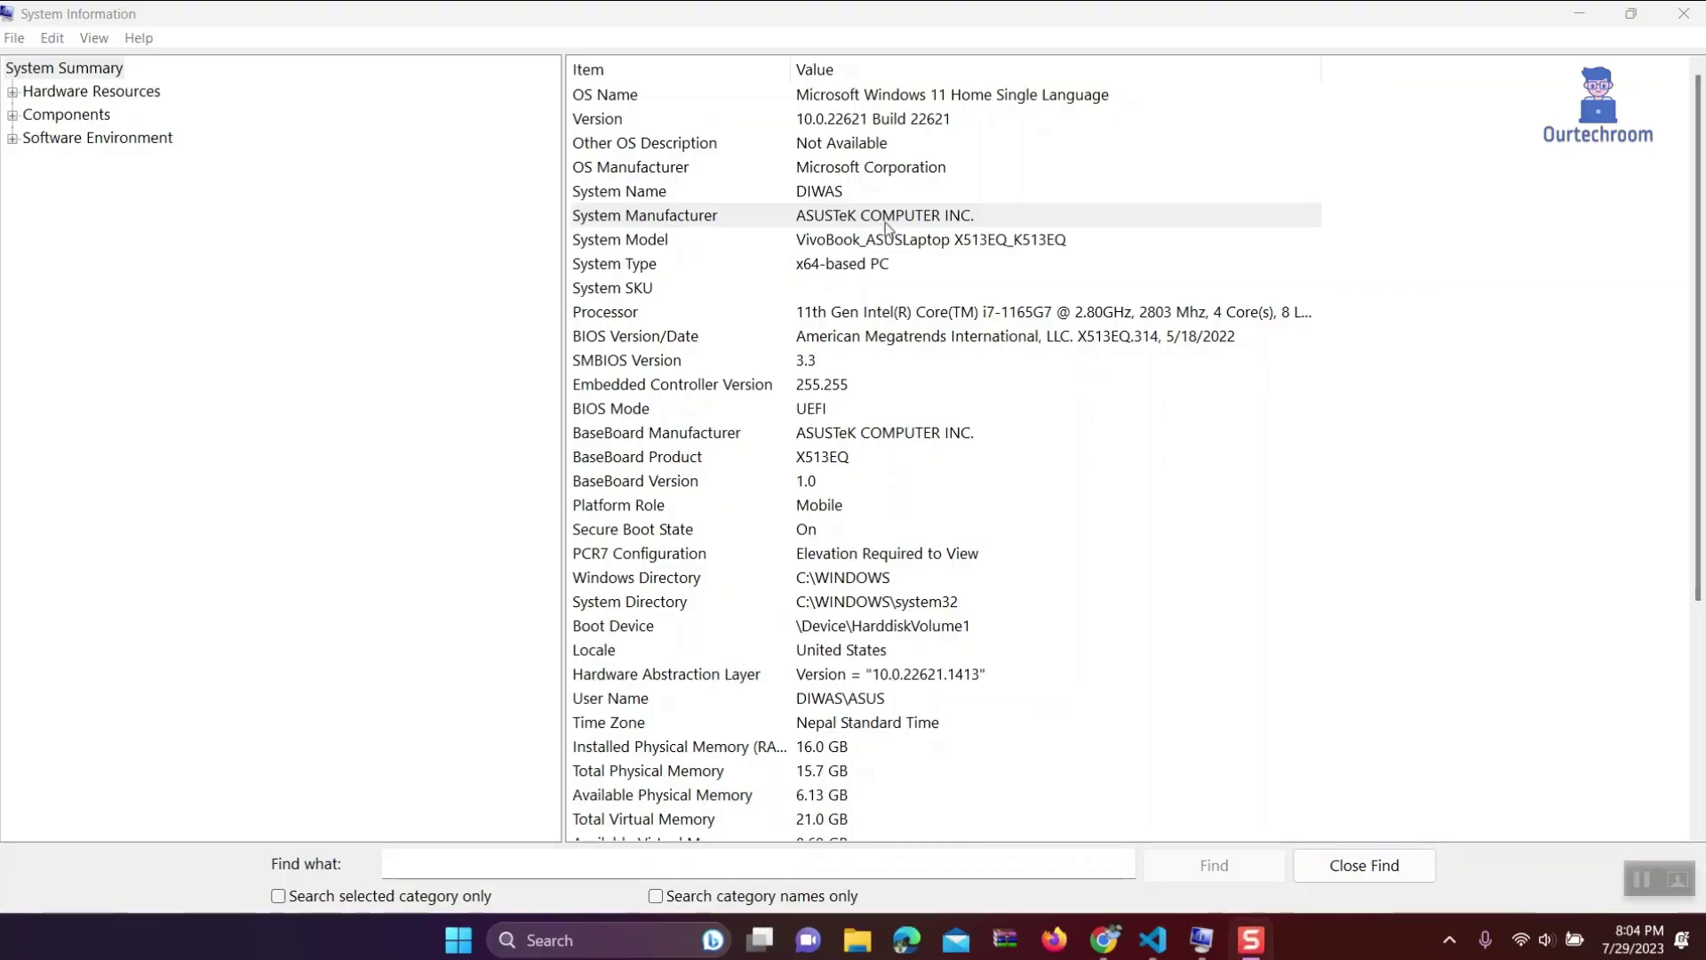
Step: Point out the System Model, System Manufacturer, SMBIOS Version and BaseBoard Manufacturer entries
click(890, 245)
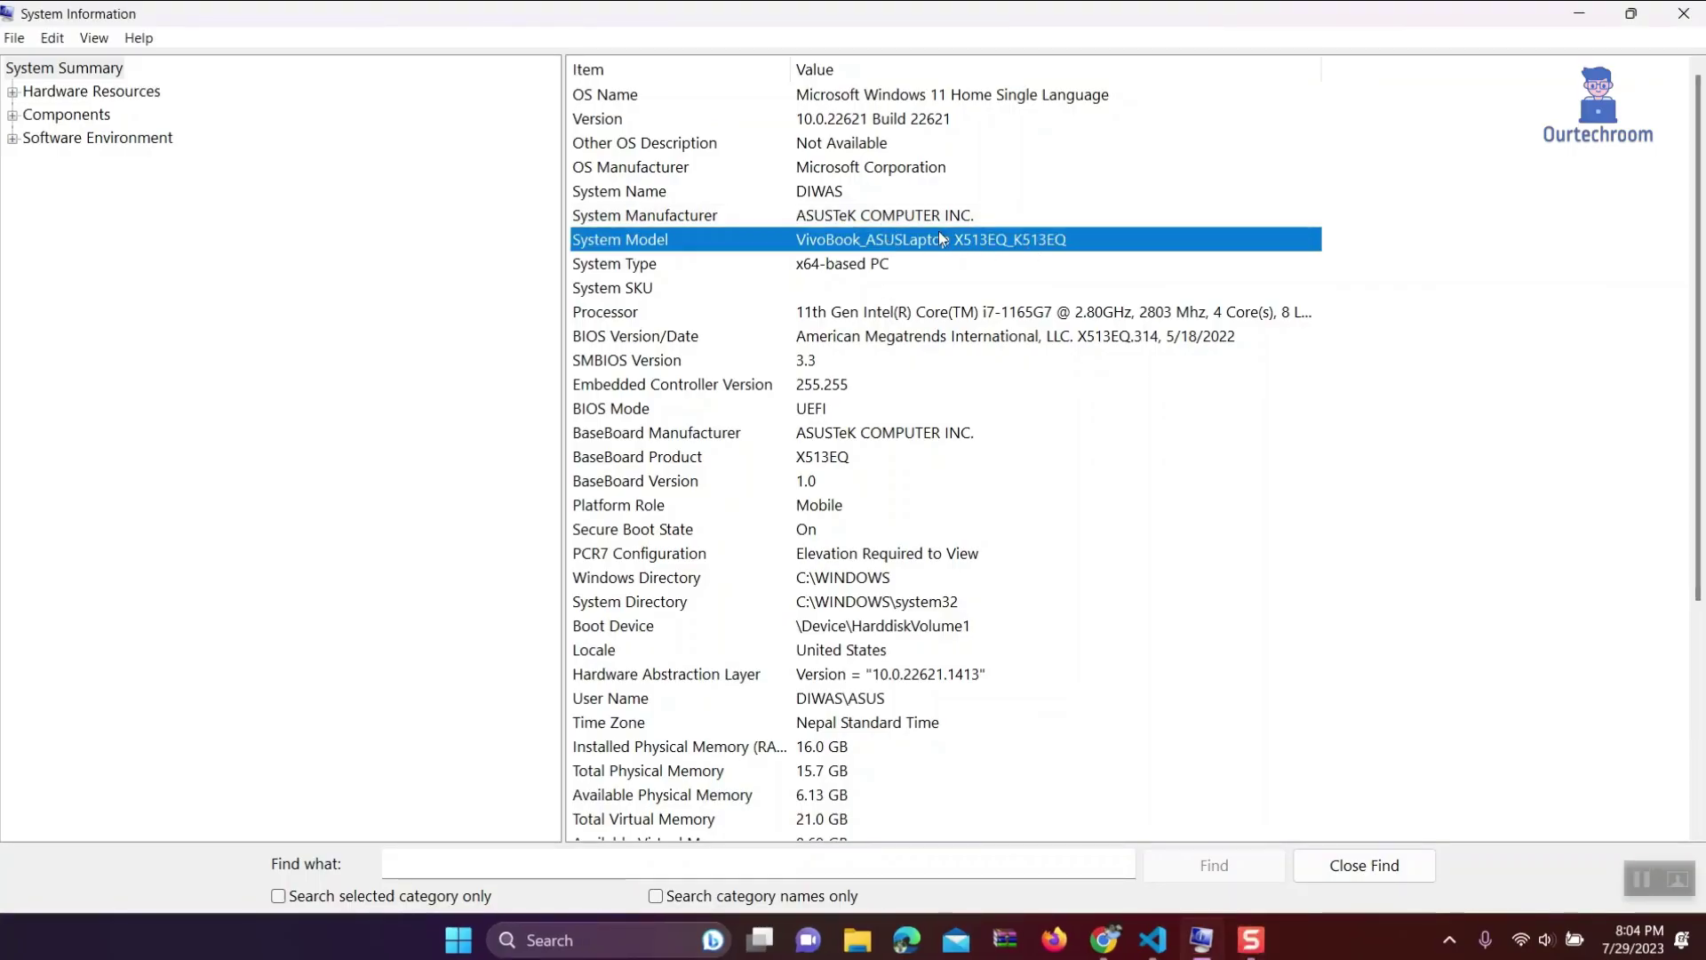
click(933, 224)
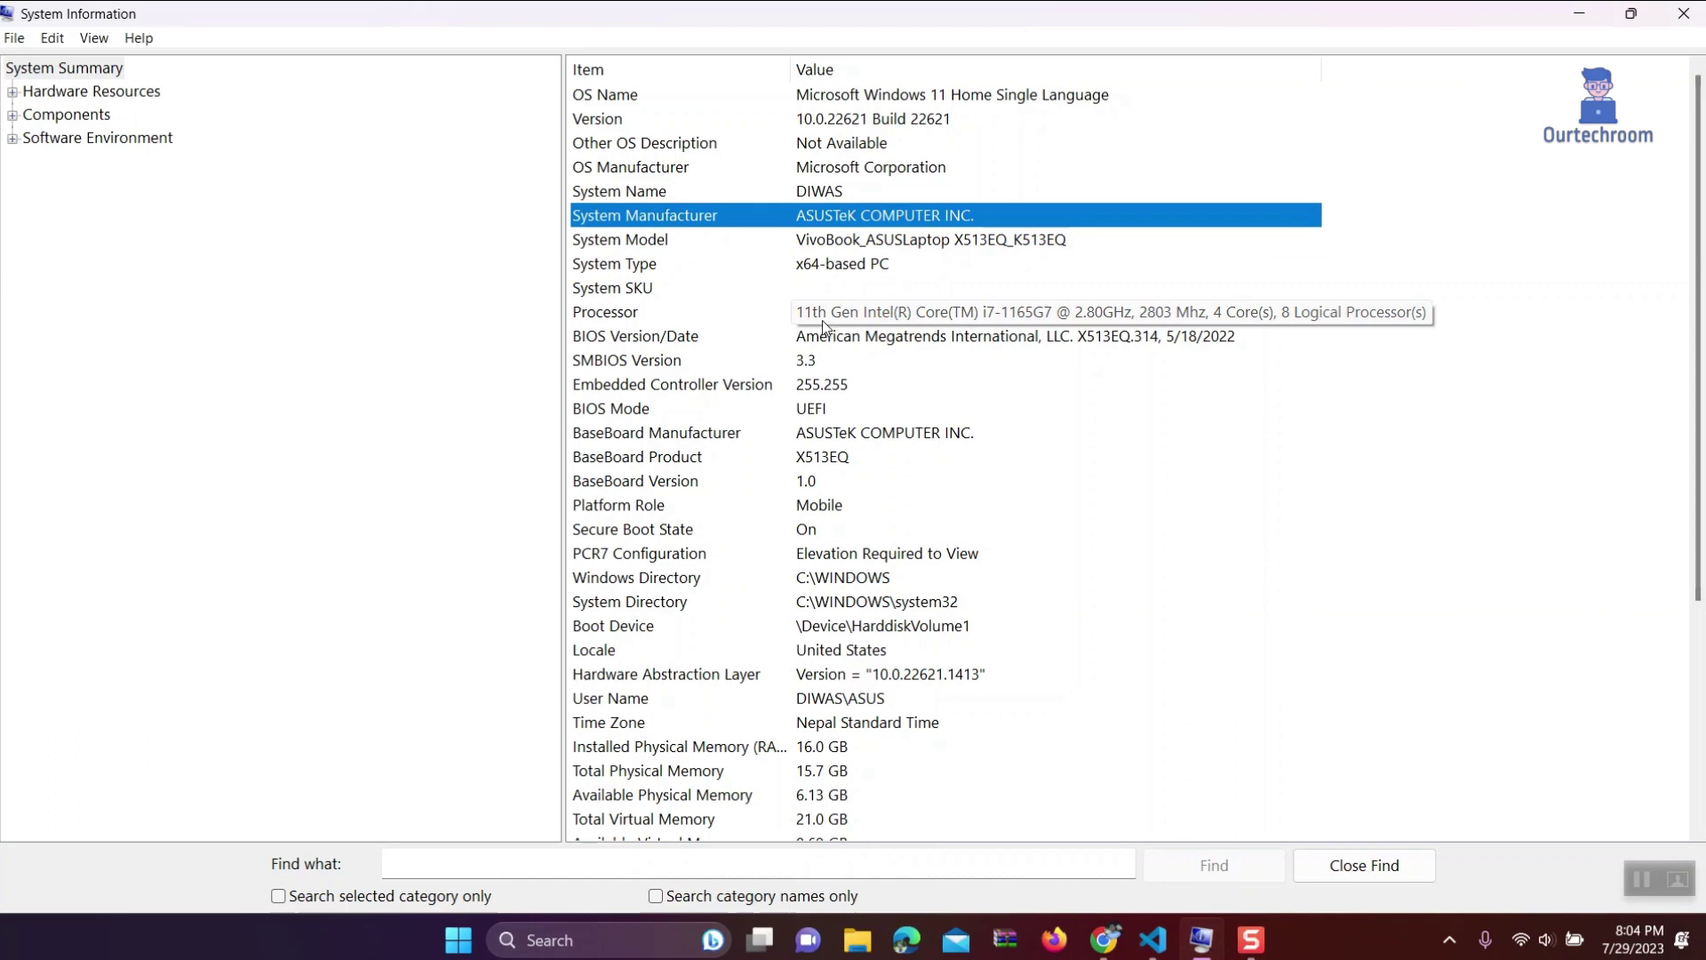
click(1182, 363)
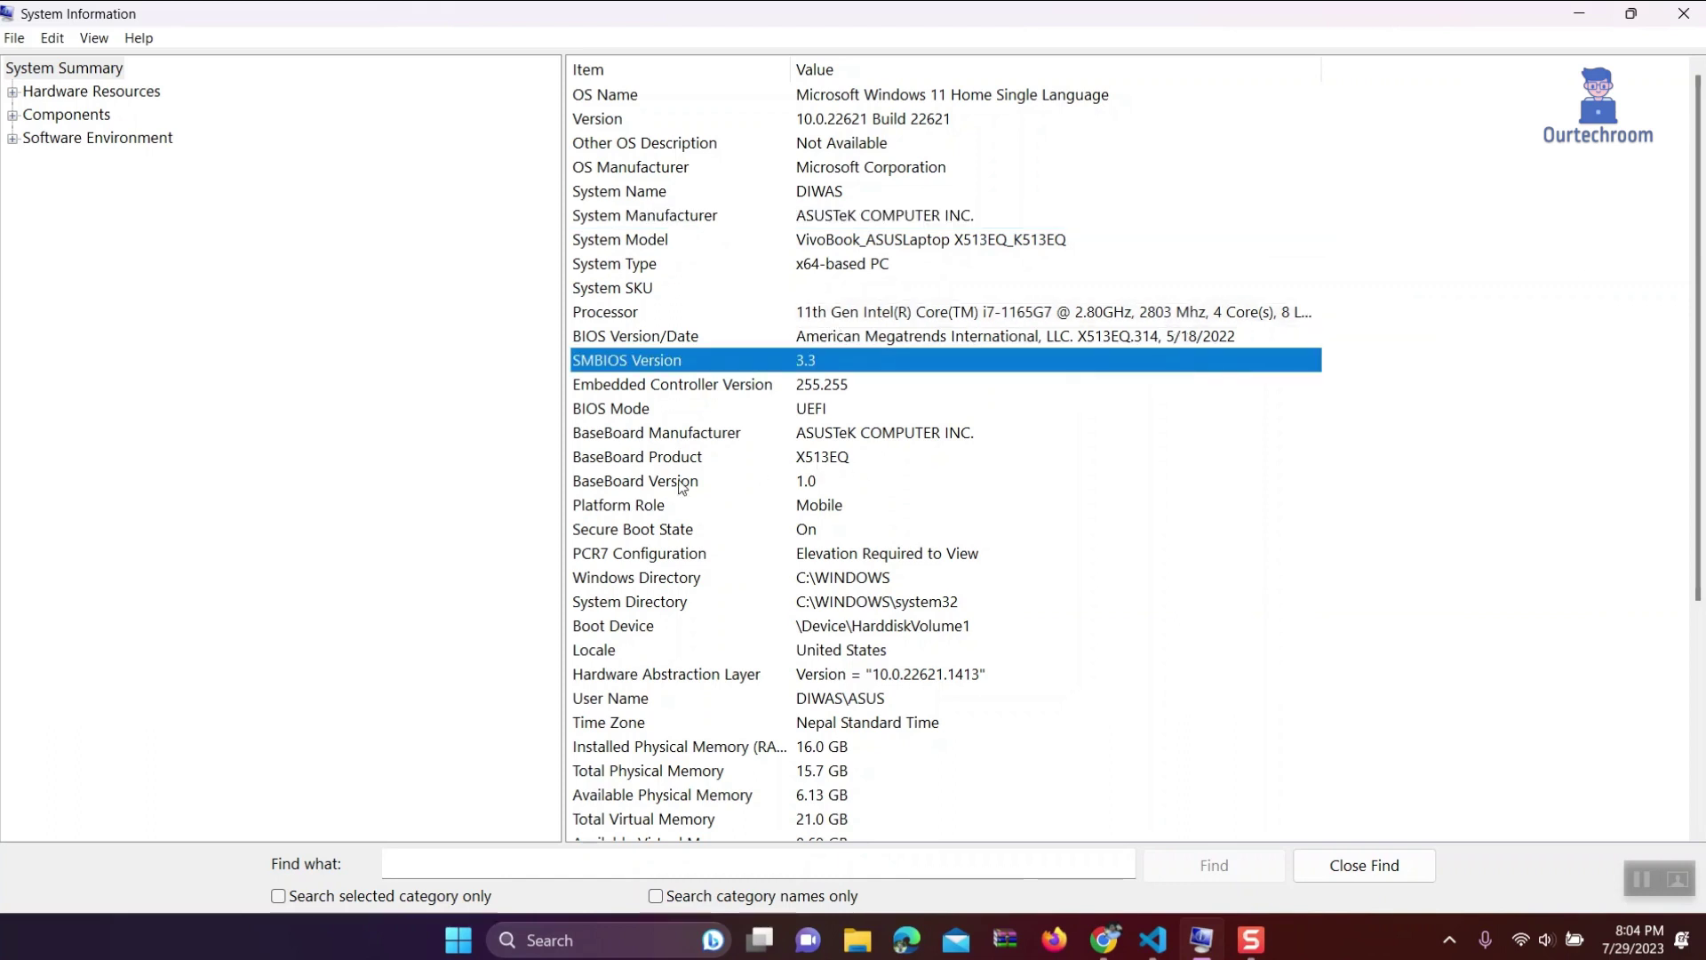
click(875, 435)
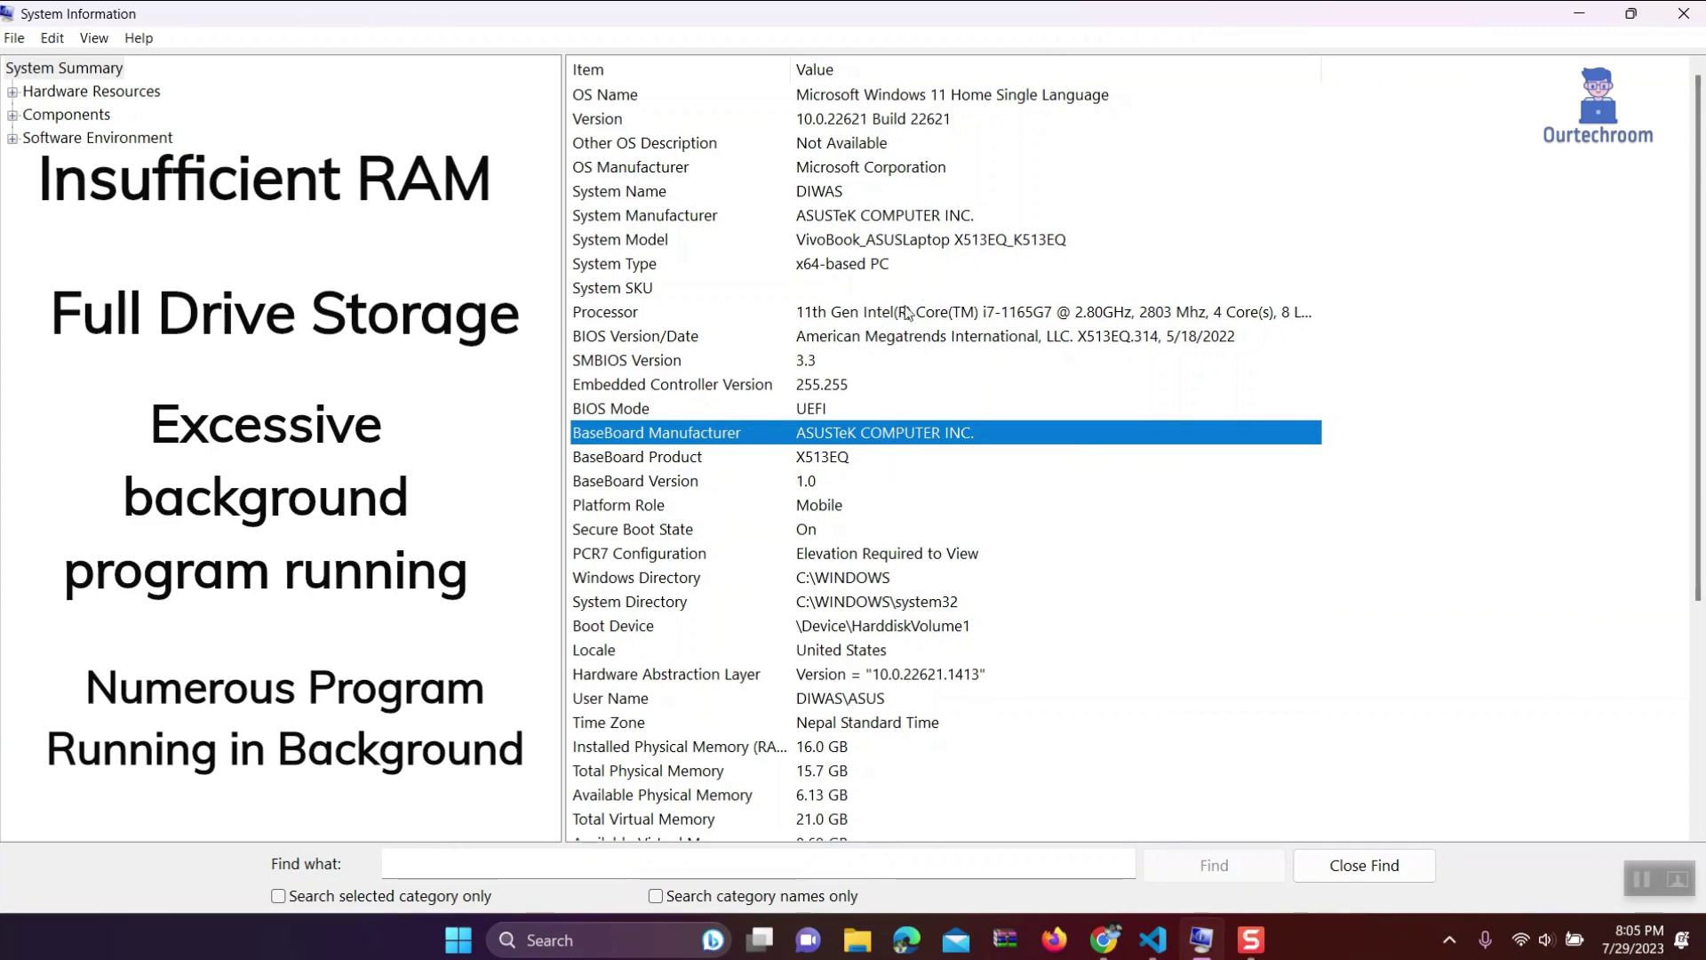
scroll(884, 650, down, 4)
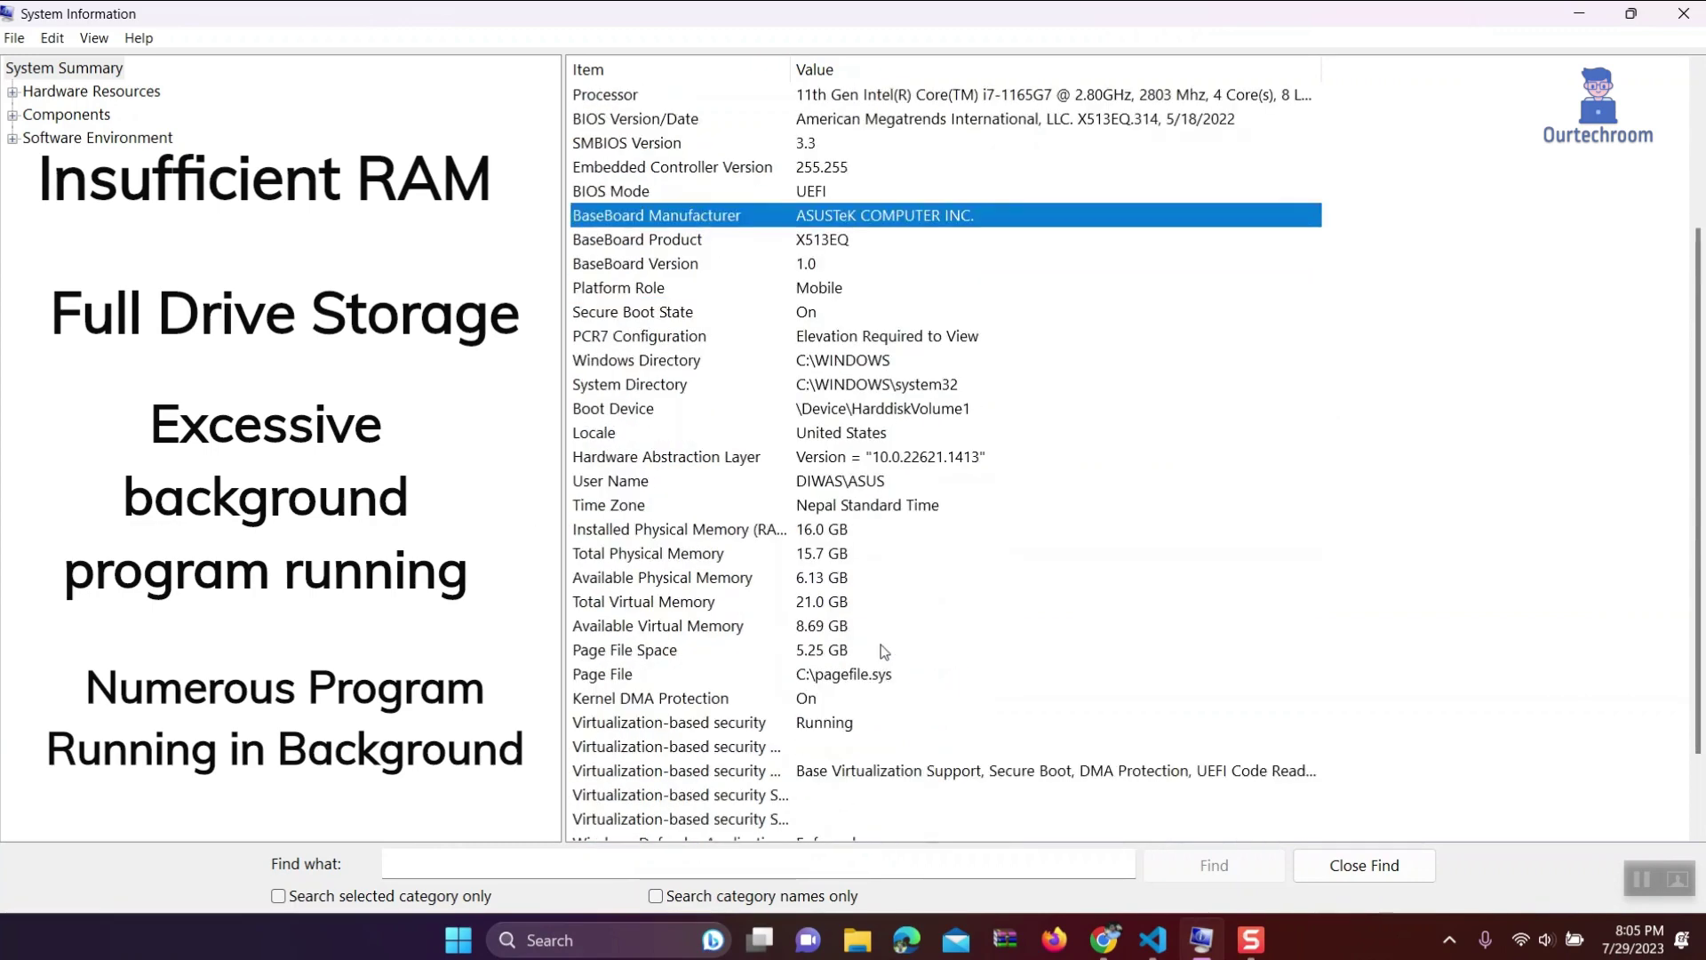
scroll(884, 651, up, 1)
scroll(883, 651, up, 3)
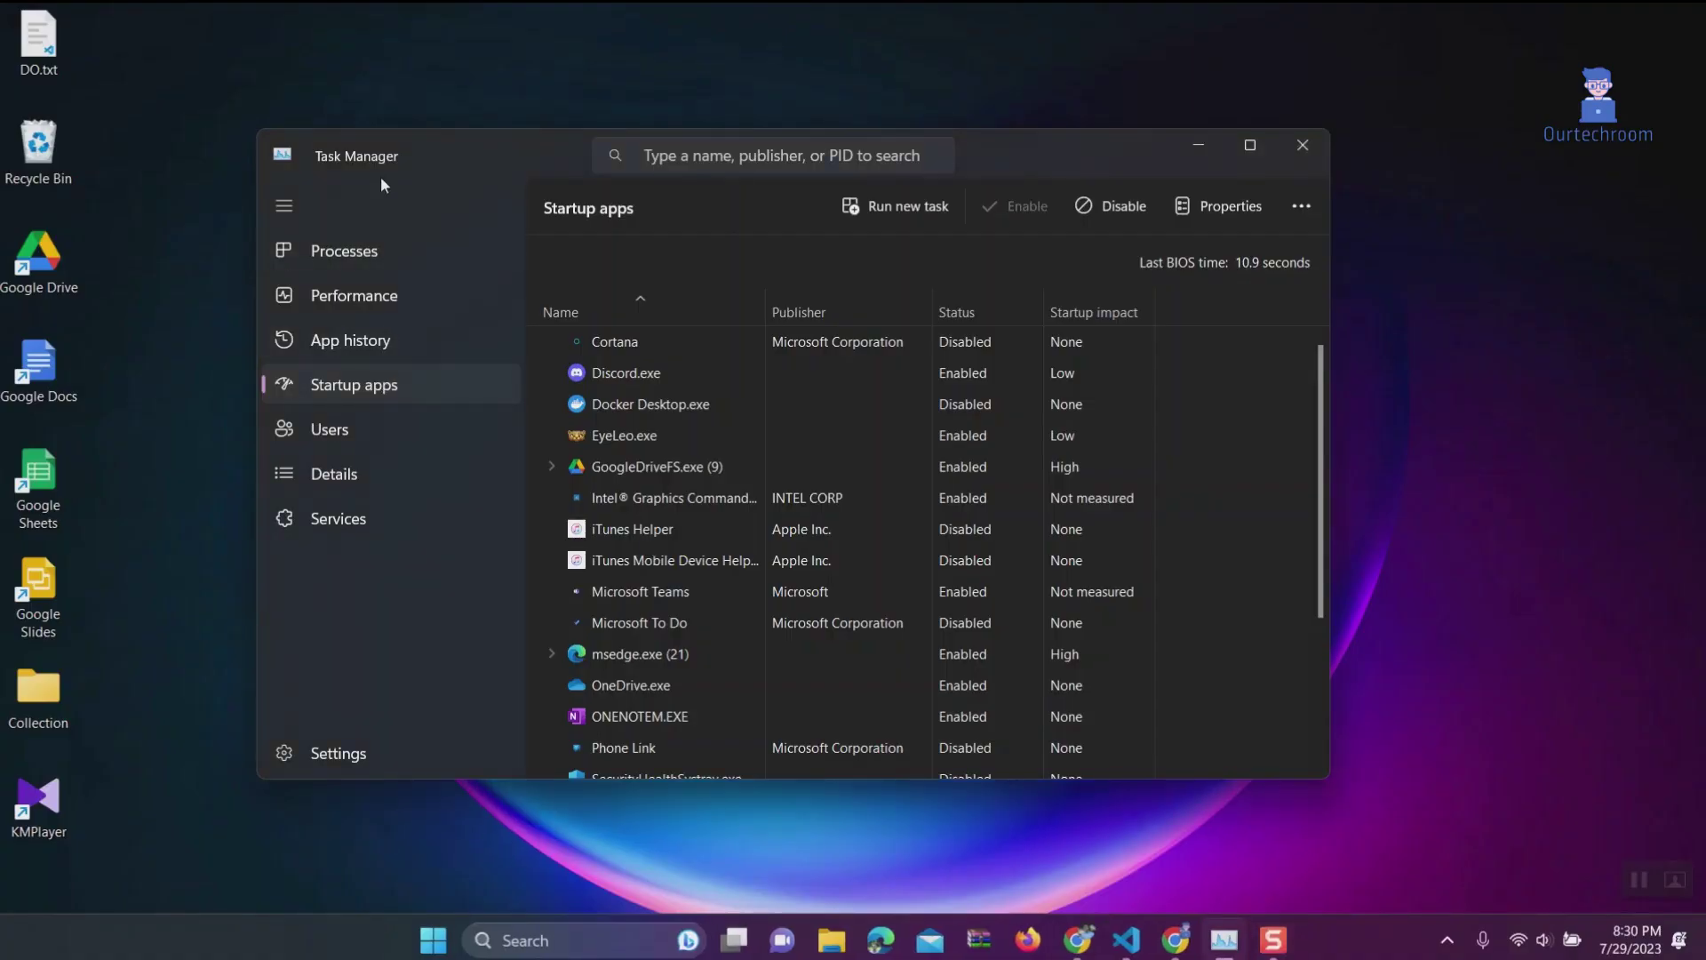
Step: Sort Task Manager's startup apps by Status so enabled apps are grouped at the top
click(977, 311)
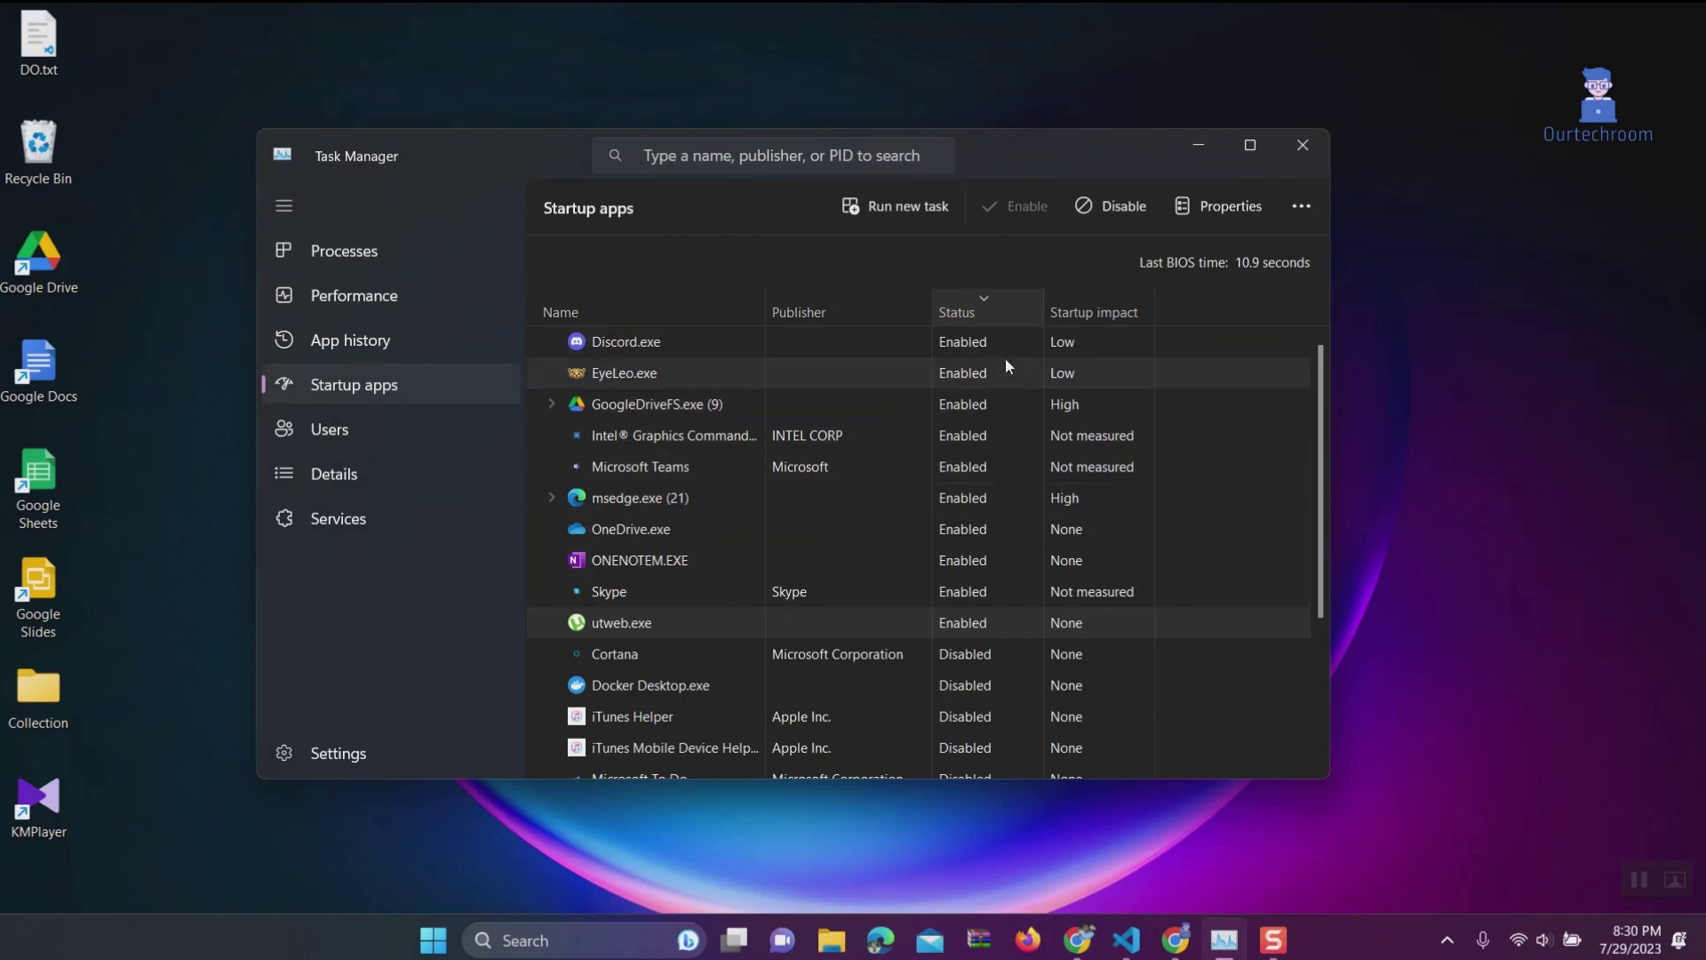
scroll(705, 674, down, 2)
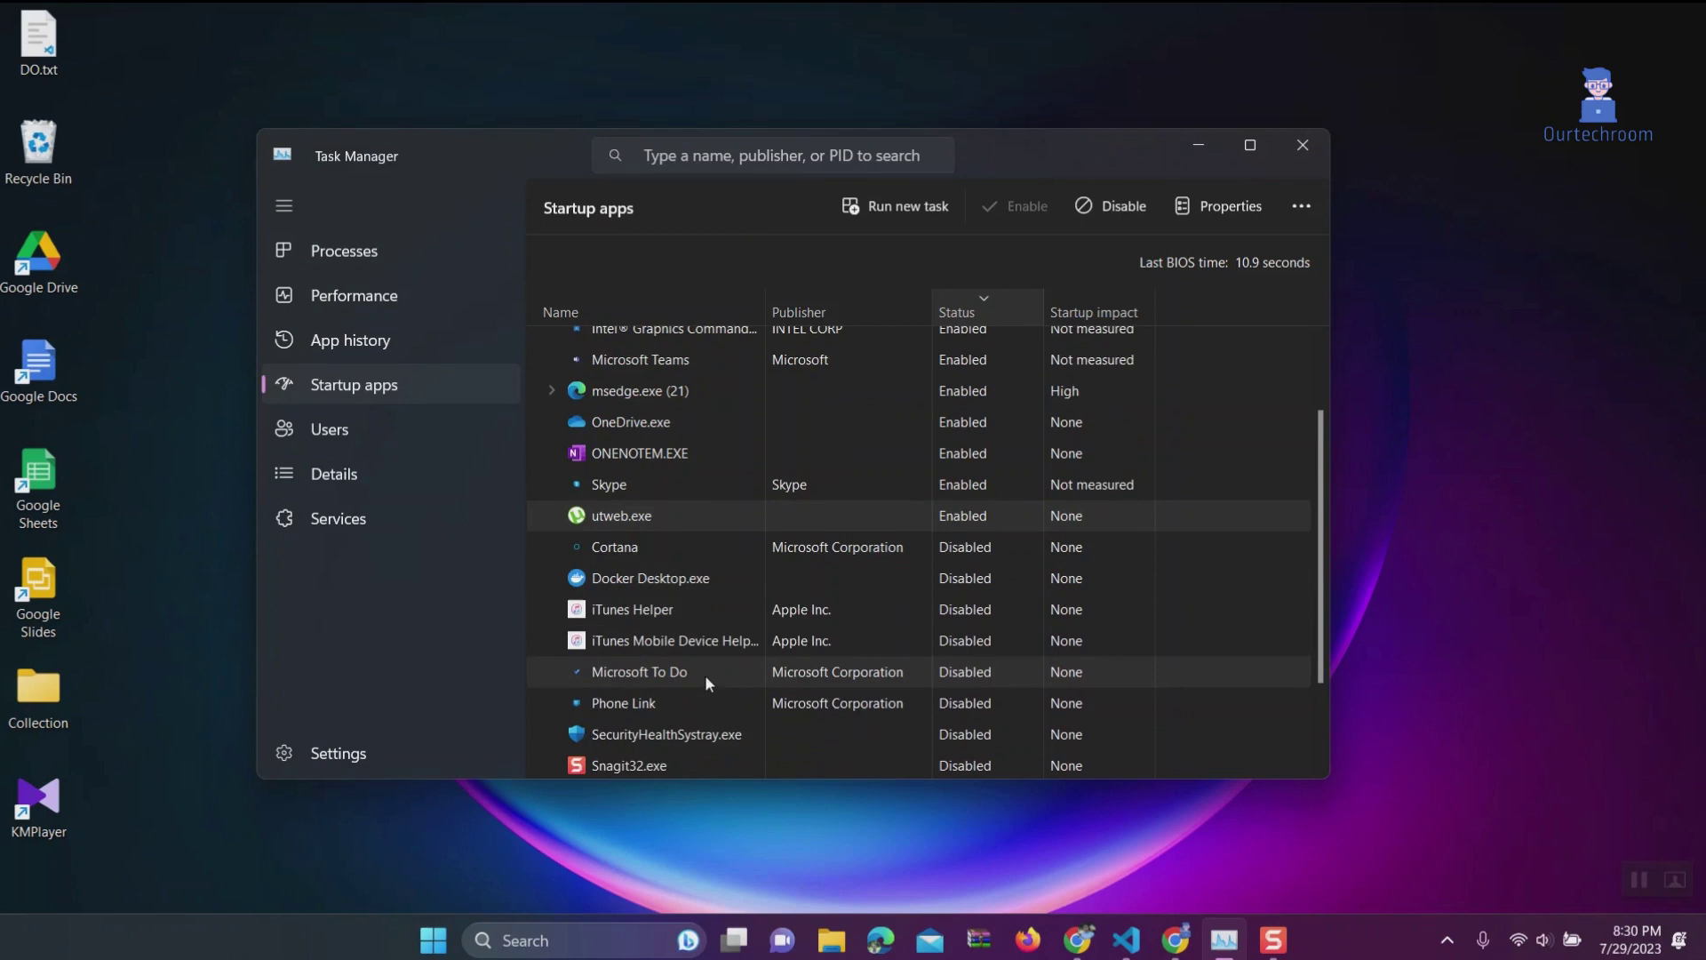
scroll(705, 674, up, 1)
scroll(705, 674, up, 2)
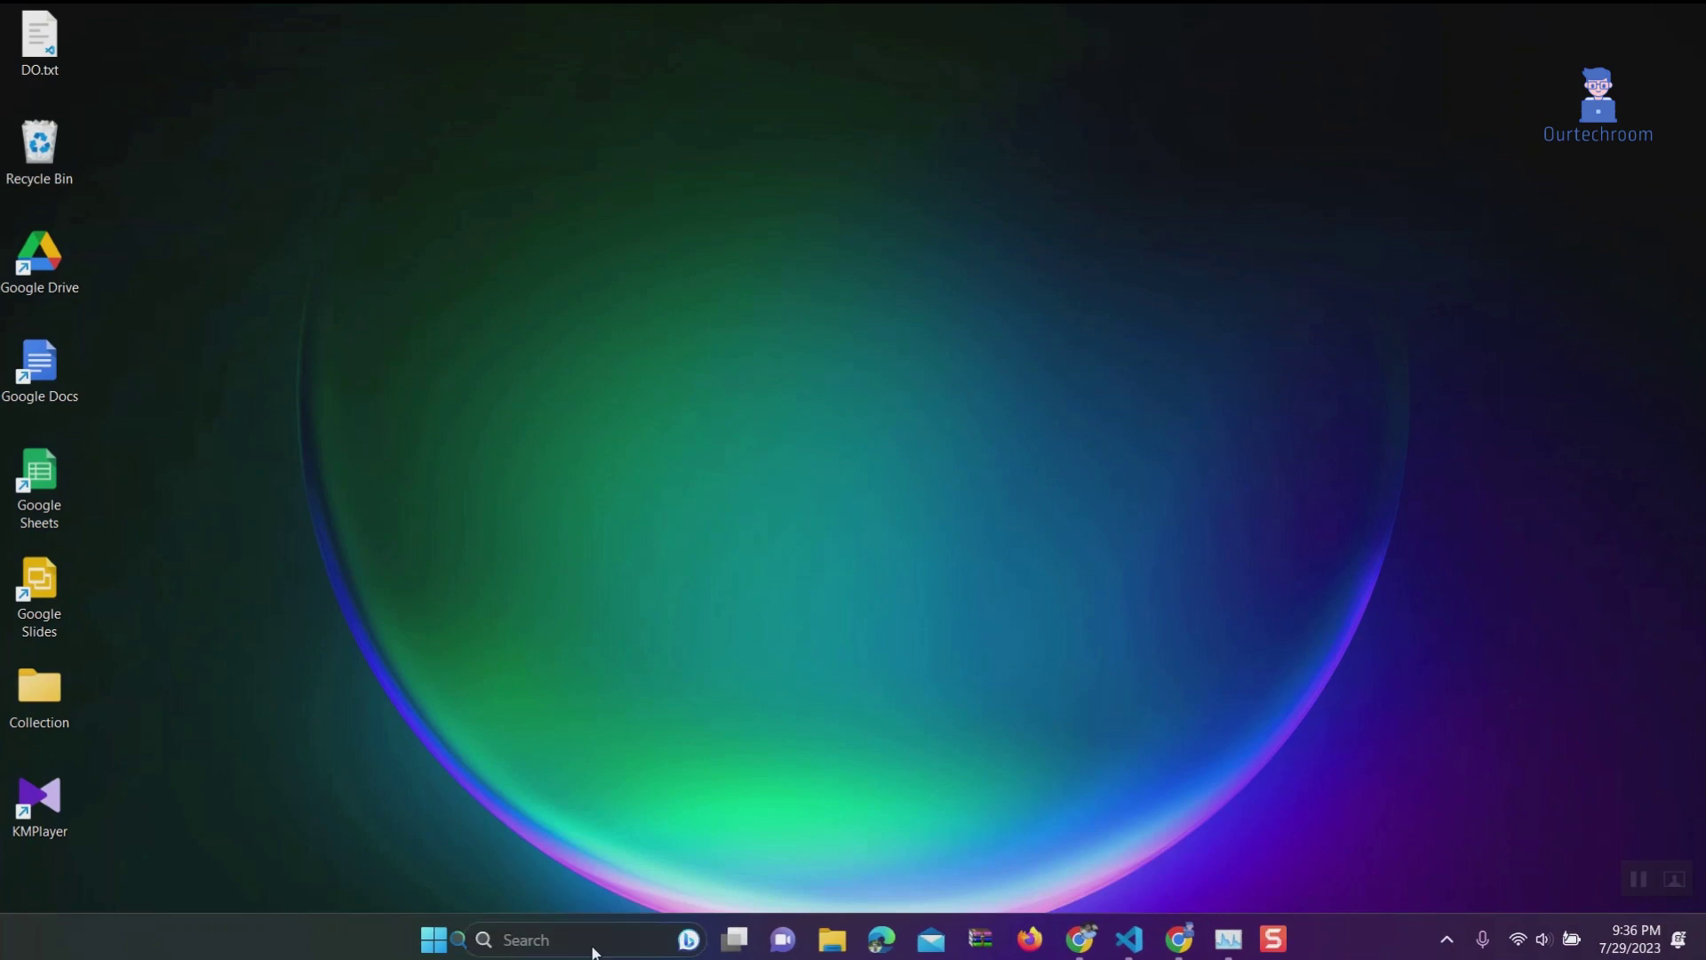
Step: Find Settings by searching 'setting' and go to the Apps › Startup page
click(590, 940)
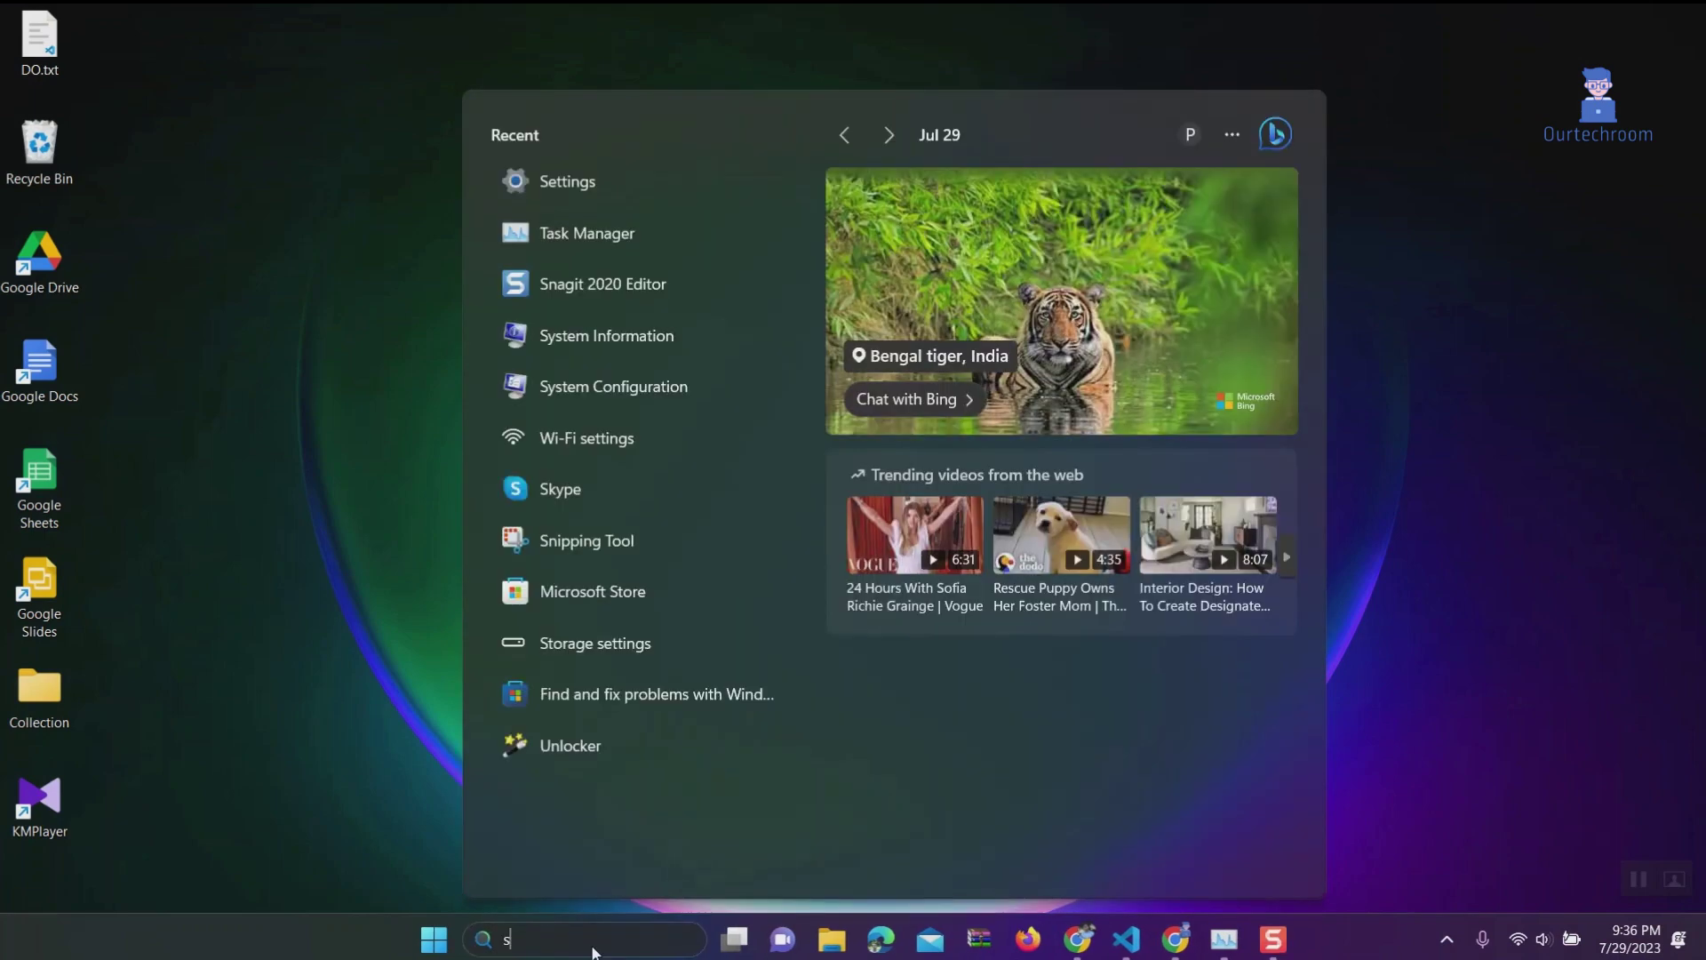
text(setting)
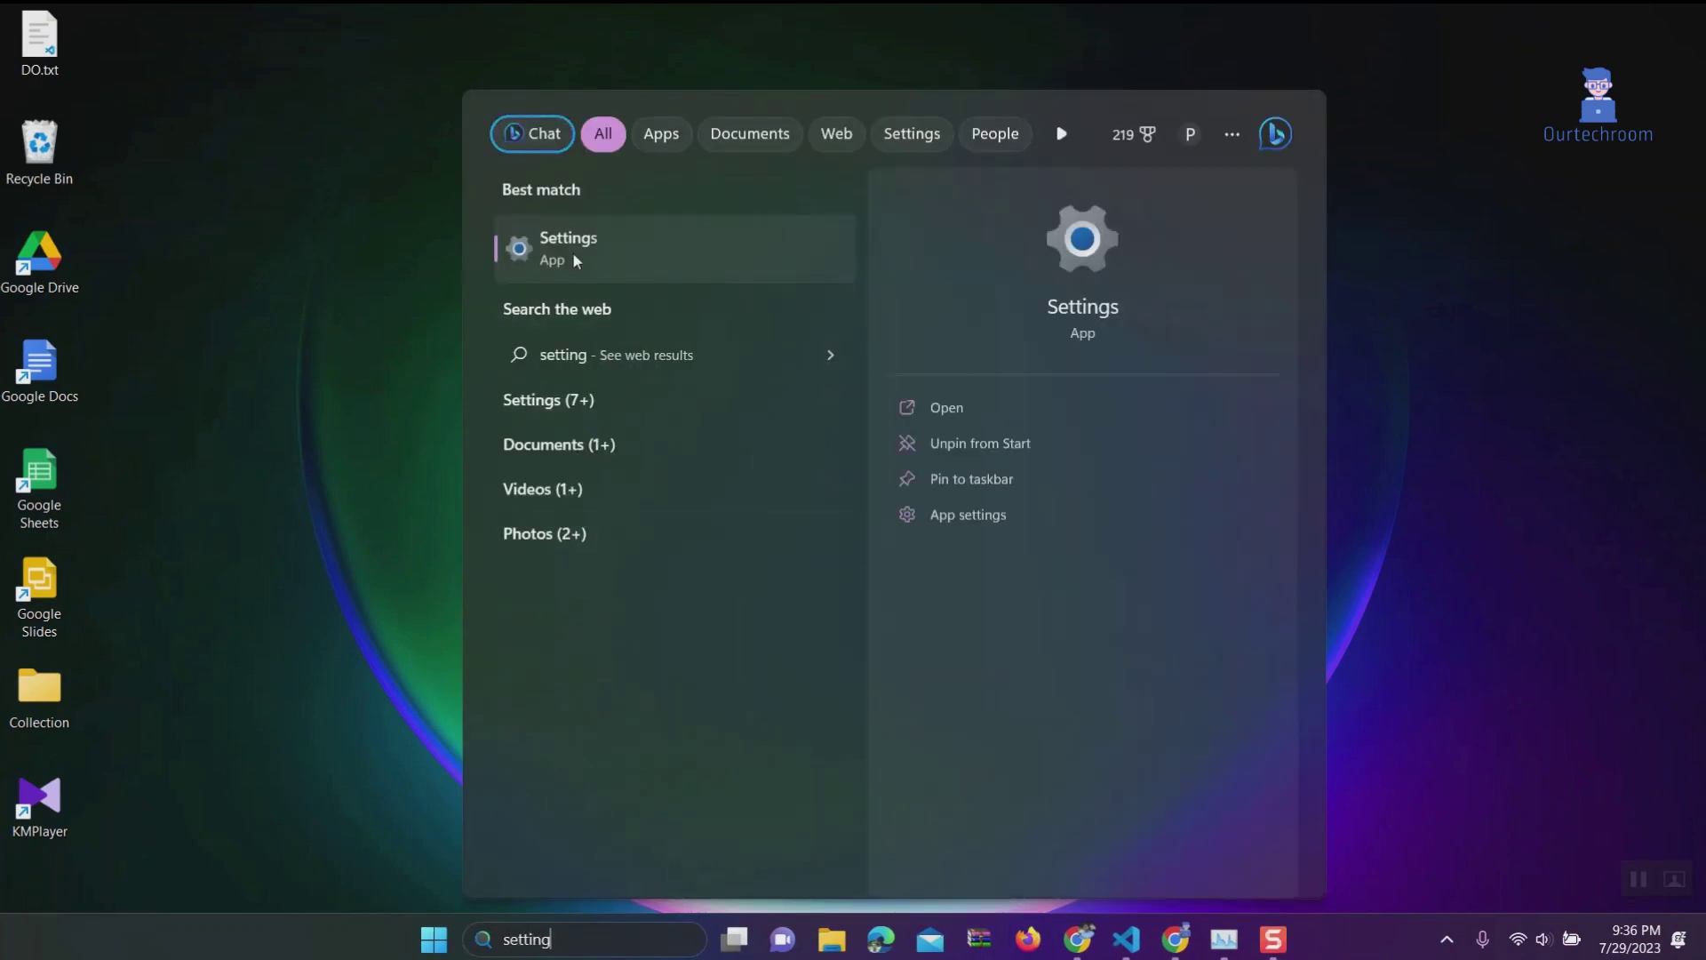
click(575, 258)
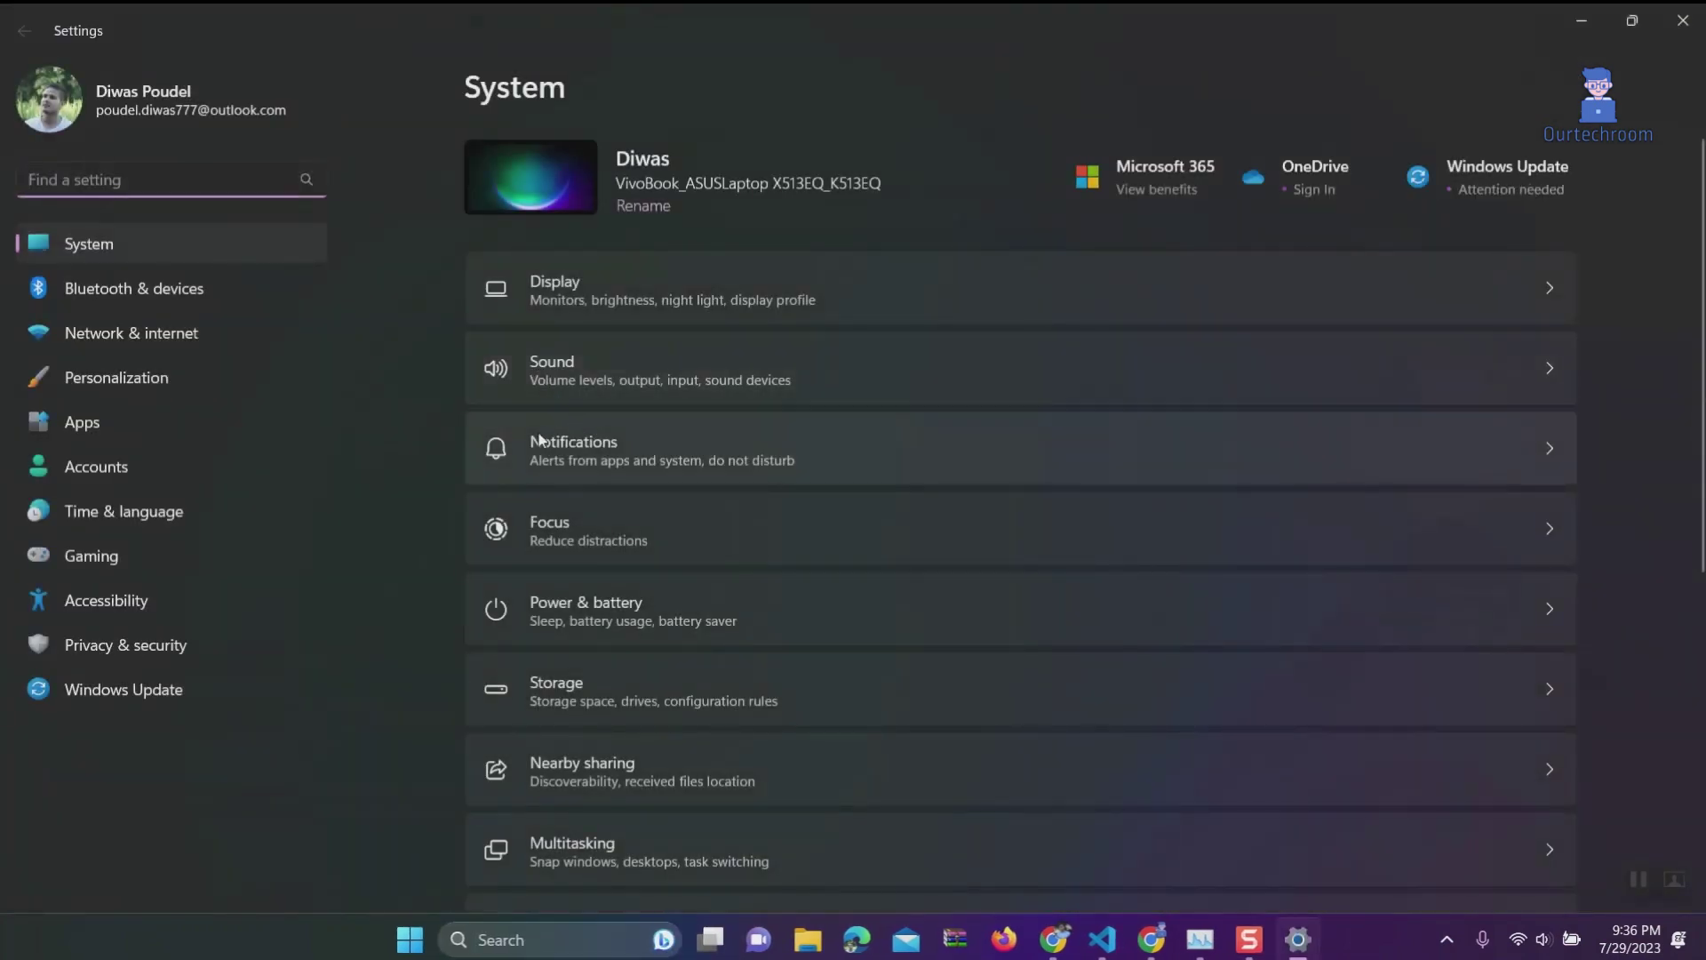
click(103, 421)
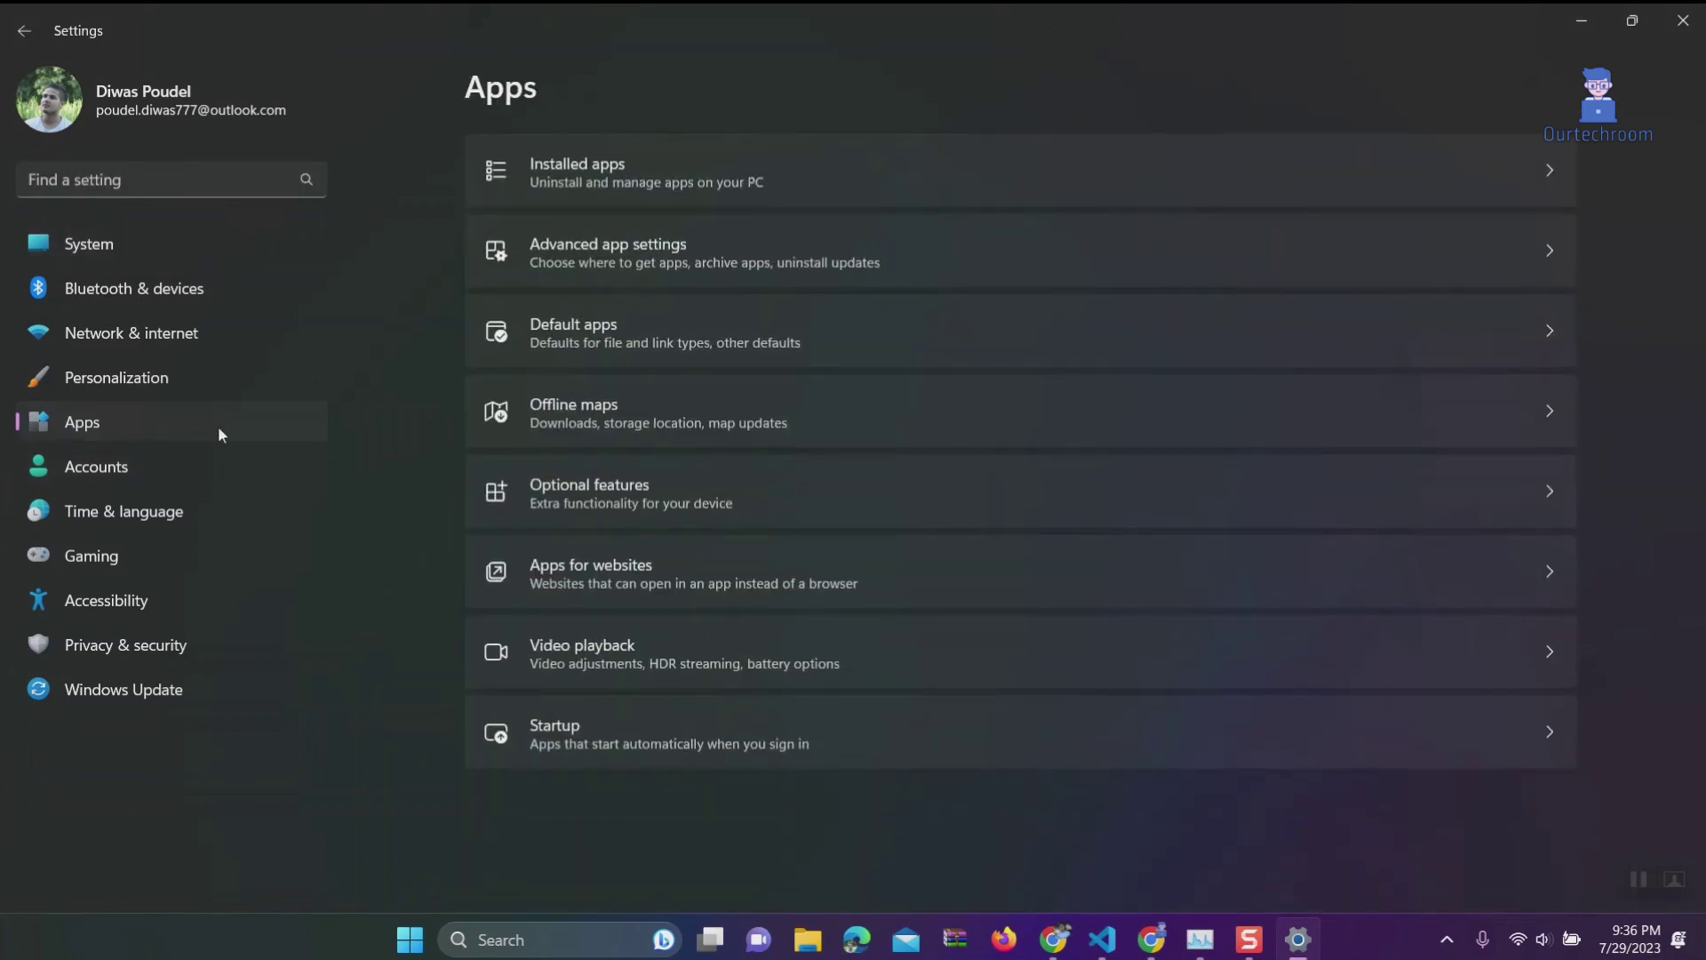
click(689, 755)
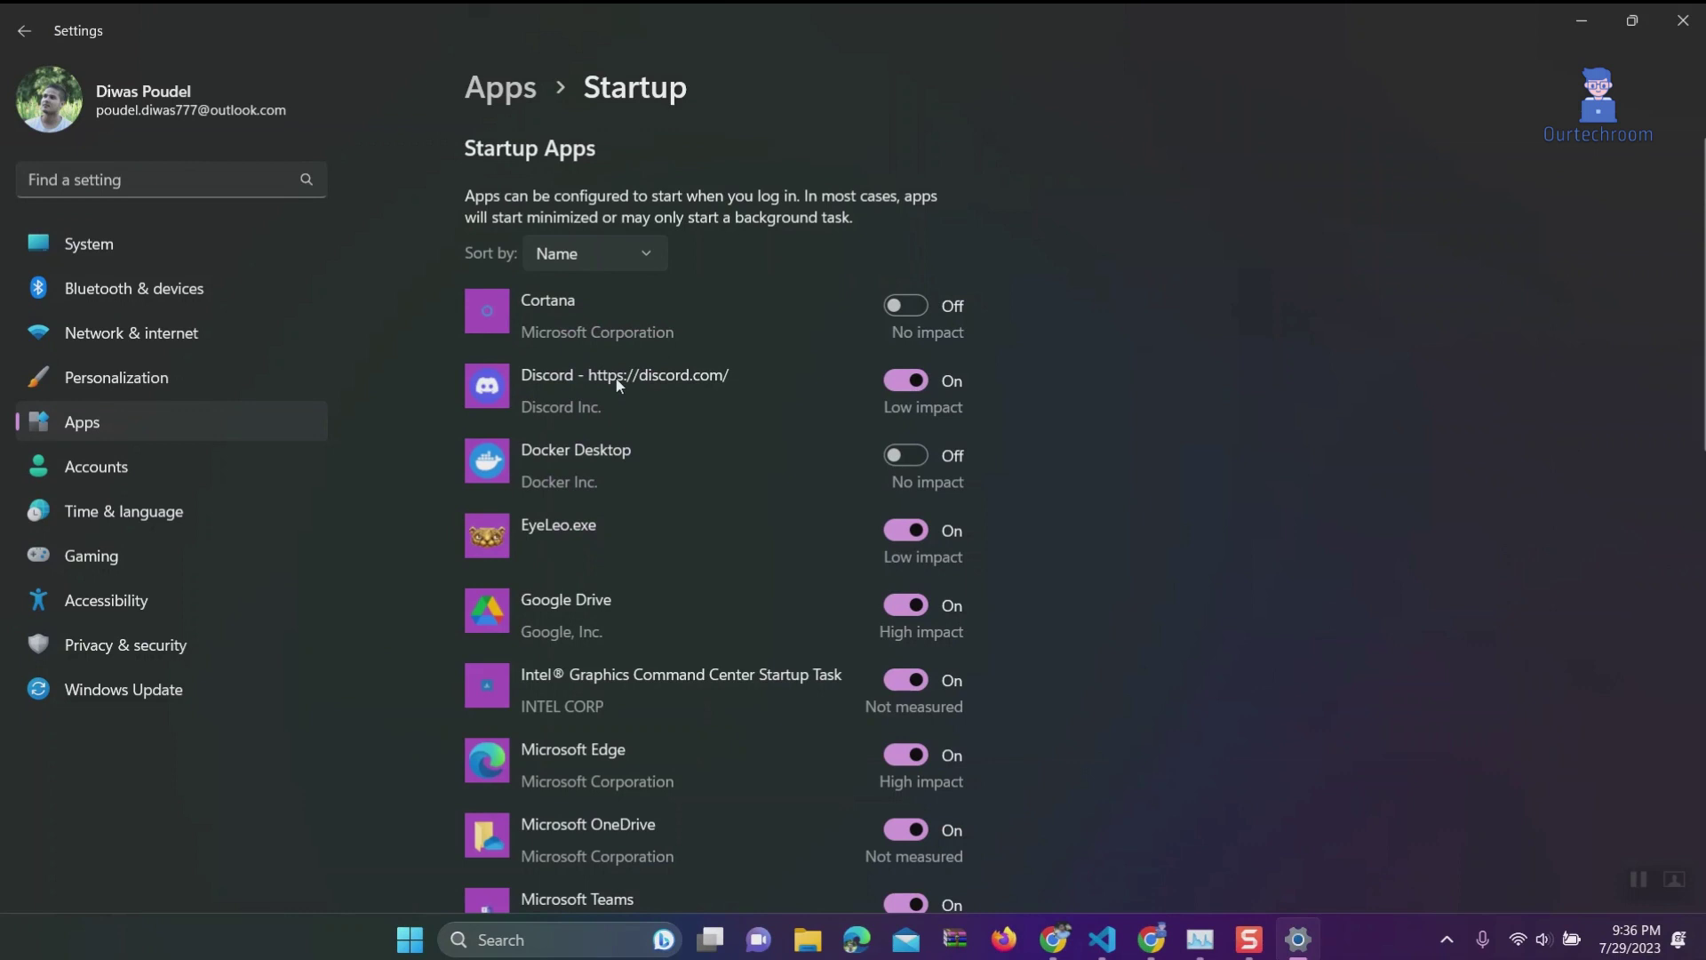
Step: Switch off Discord, Google Drive, Microsoft Edge and Microsoft Teams as startup apps
click(911, 389)
click(904, 618)
scroll(915, 613, down, 3)
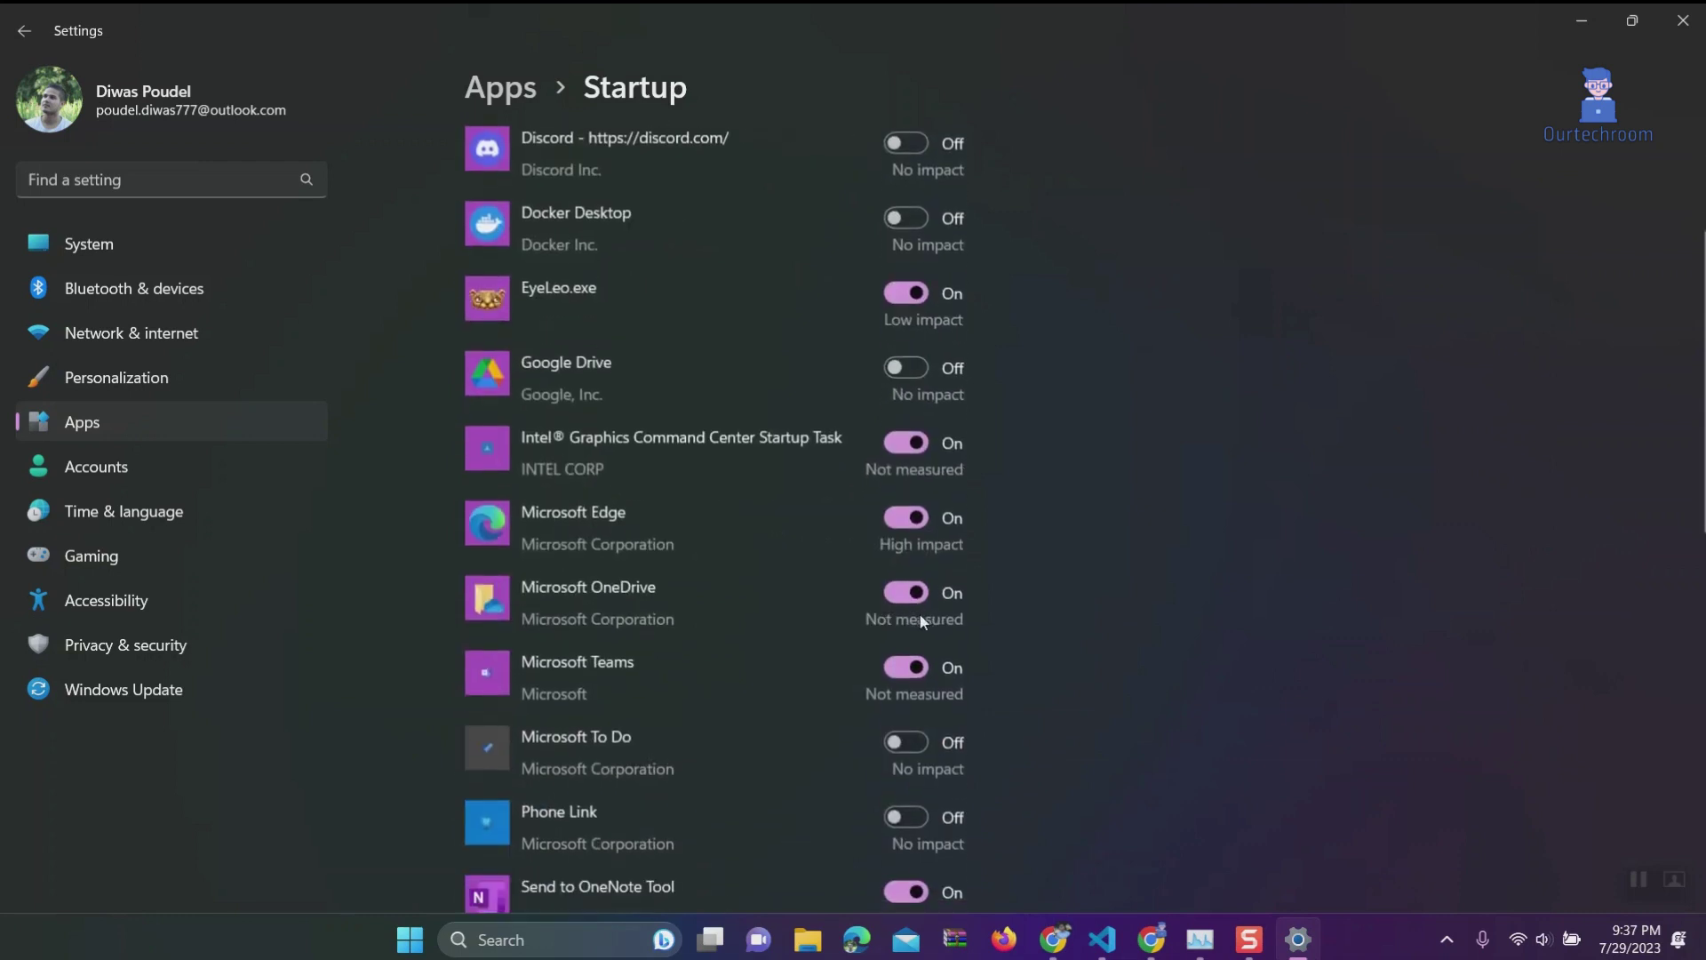
click(914, 517)
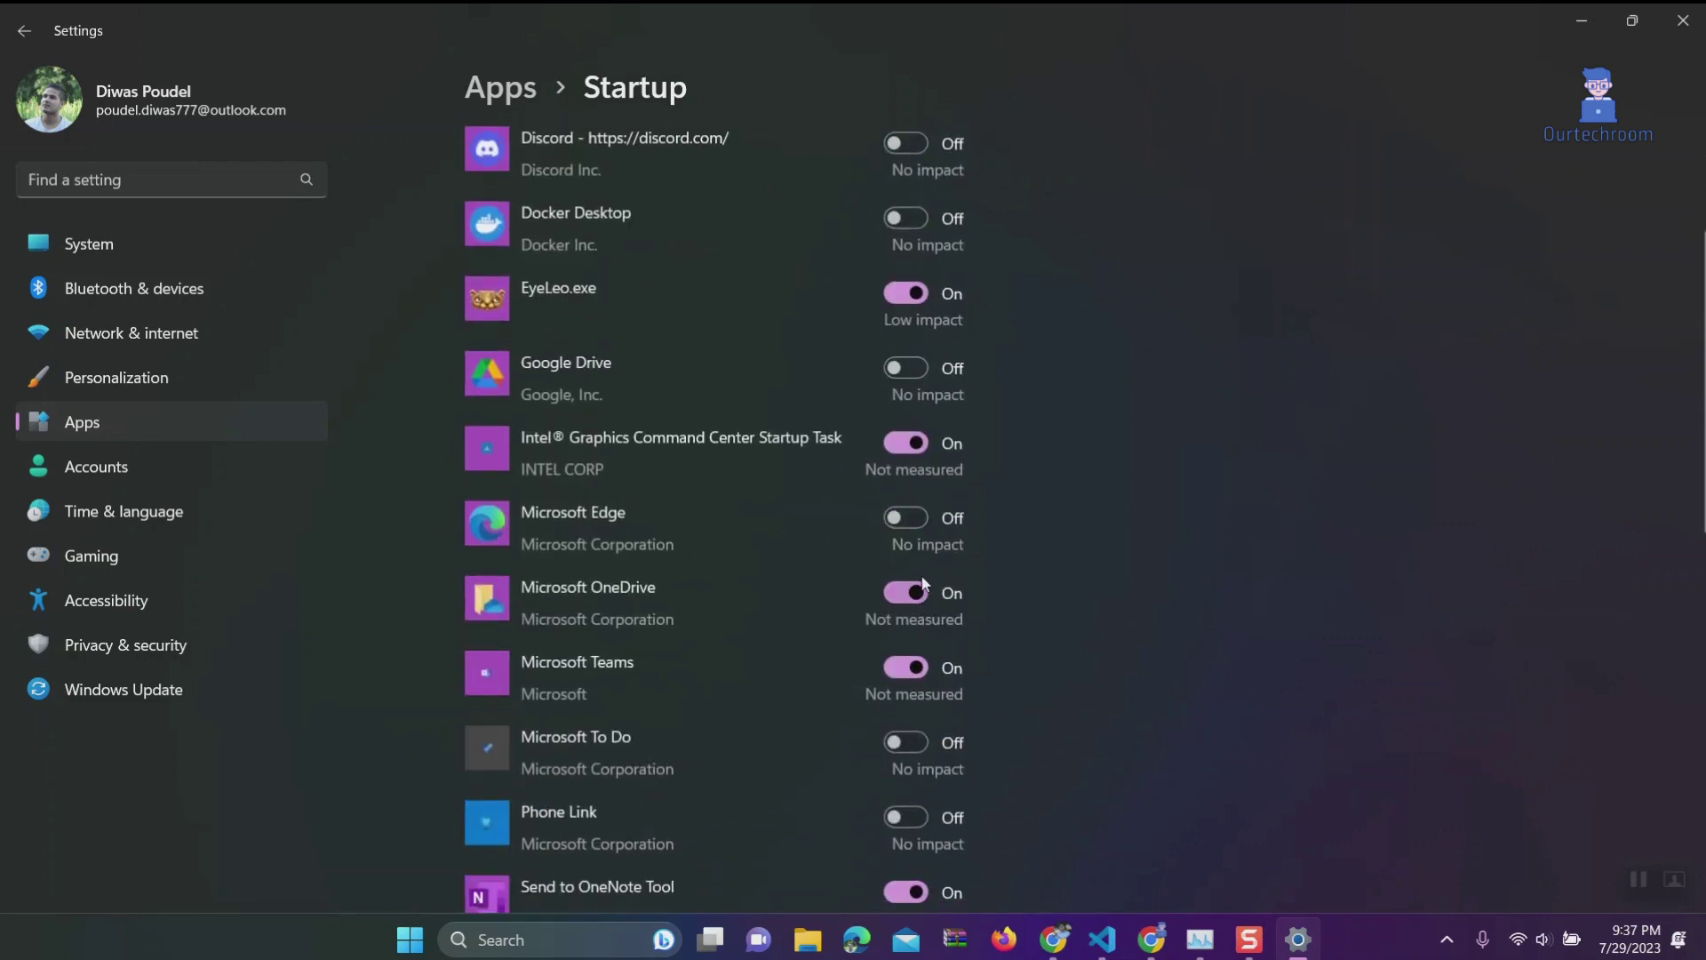
click(904, 674)
Step: Switch off µTorrent Web at startup and review the rest of the list
scroll(930, 743, down, 3)
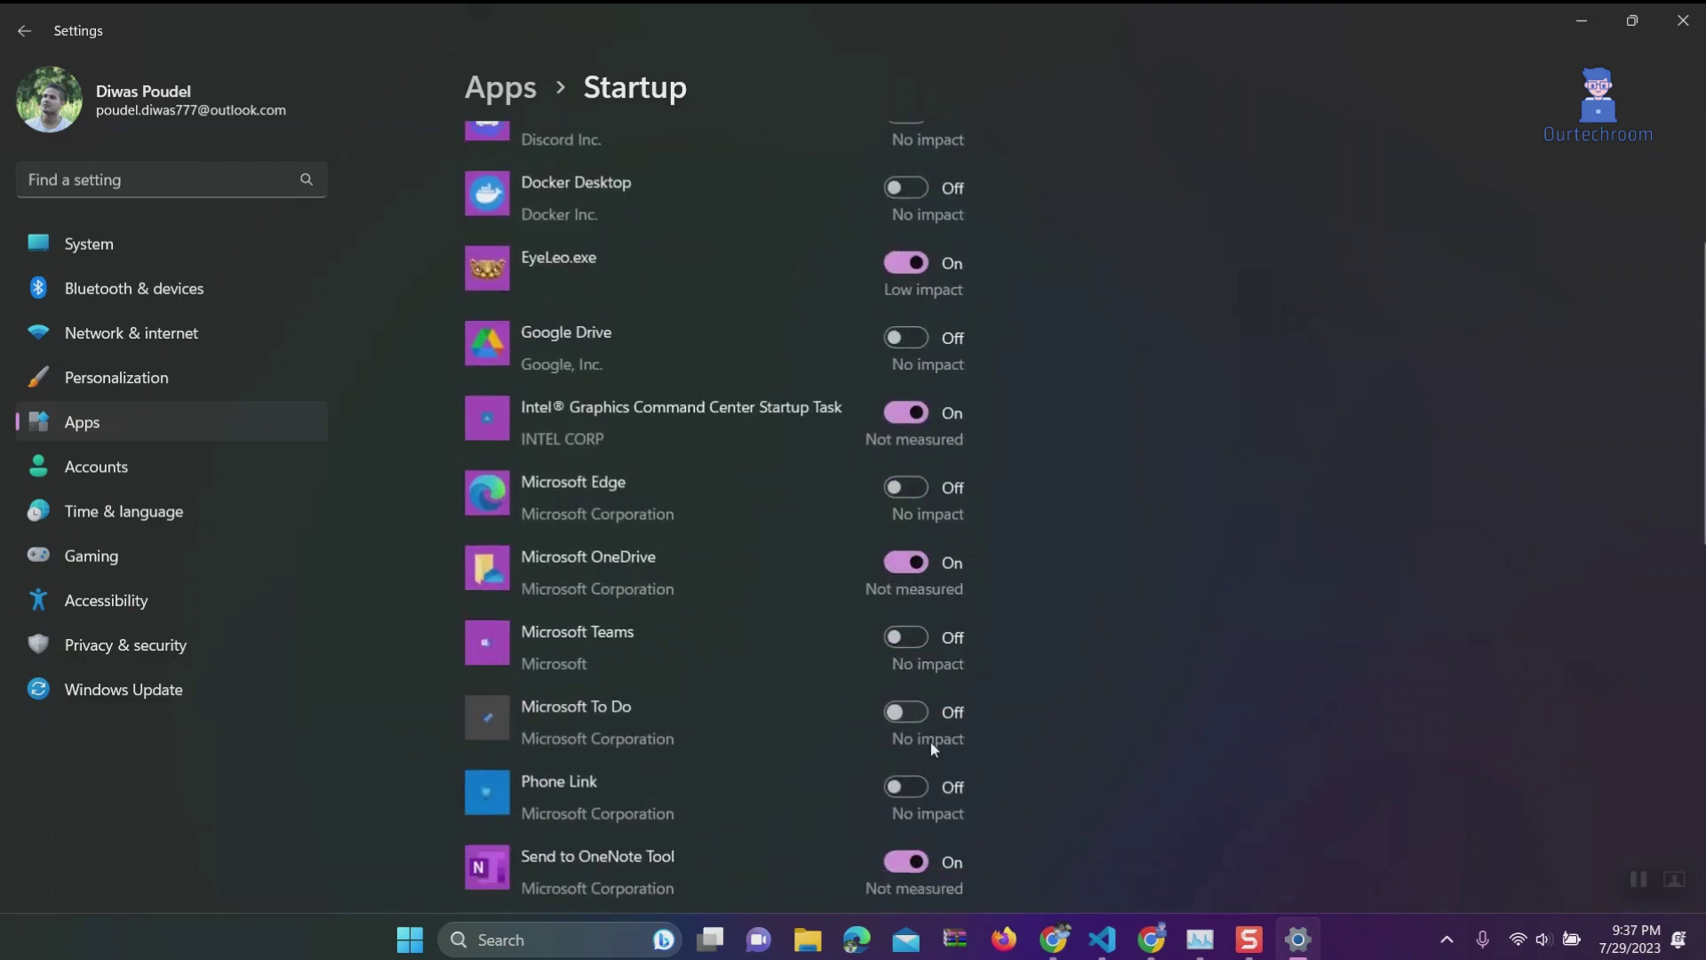
scroll(935, 751, down, 1)
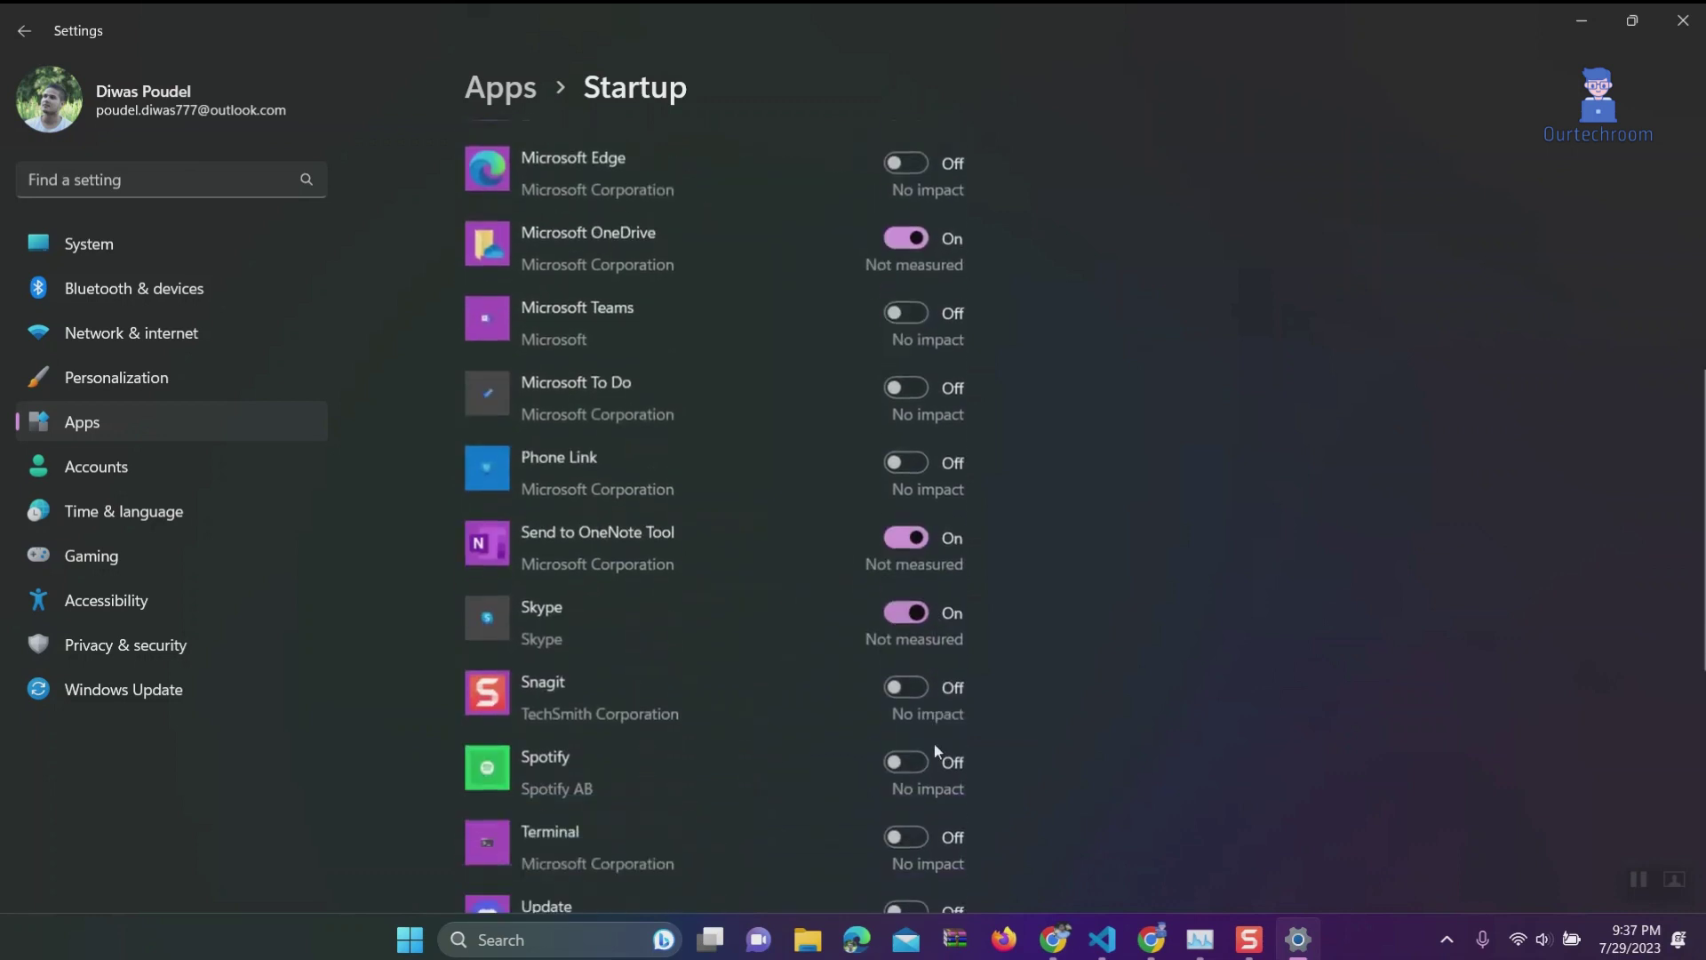
scroll(935, 751, down, 3)
scroll(936, 743, down, 3)
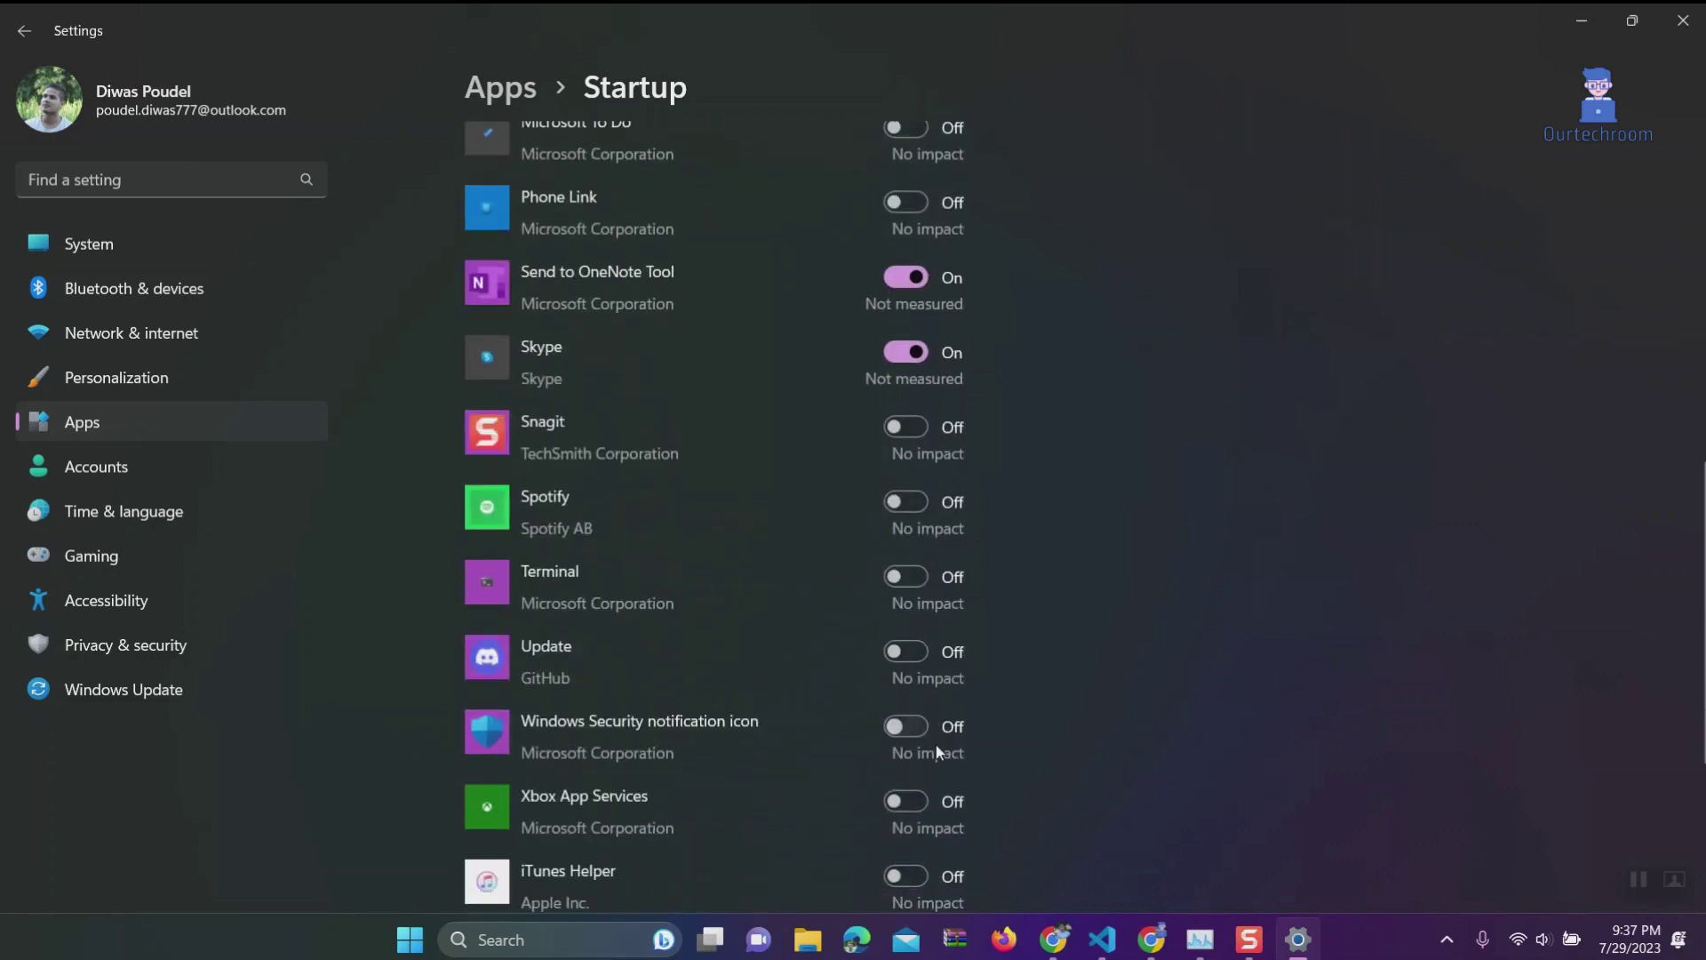
click(907, 709)
scroll(933, 631, up, 12)
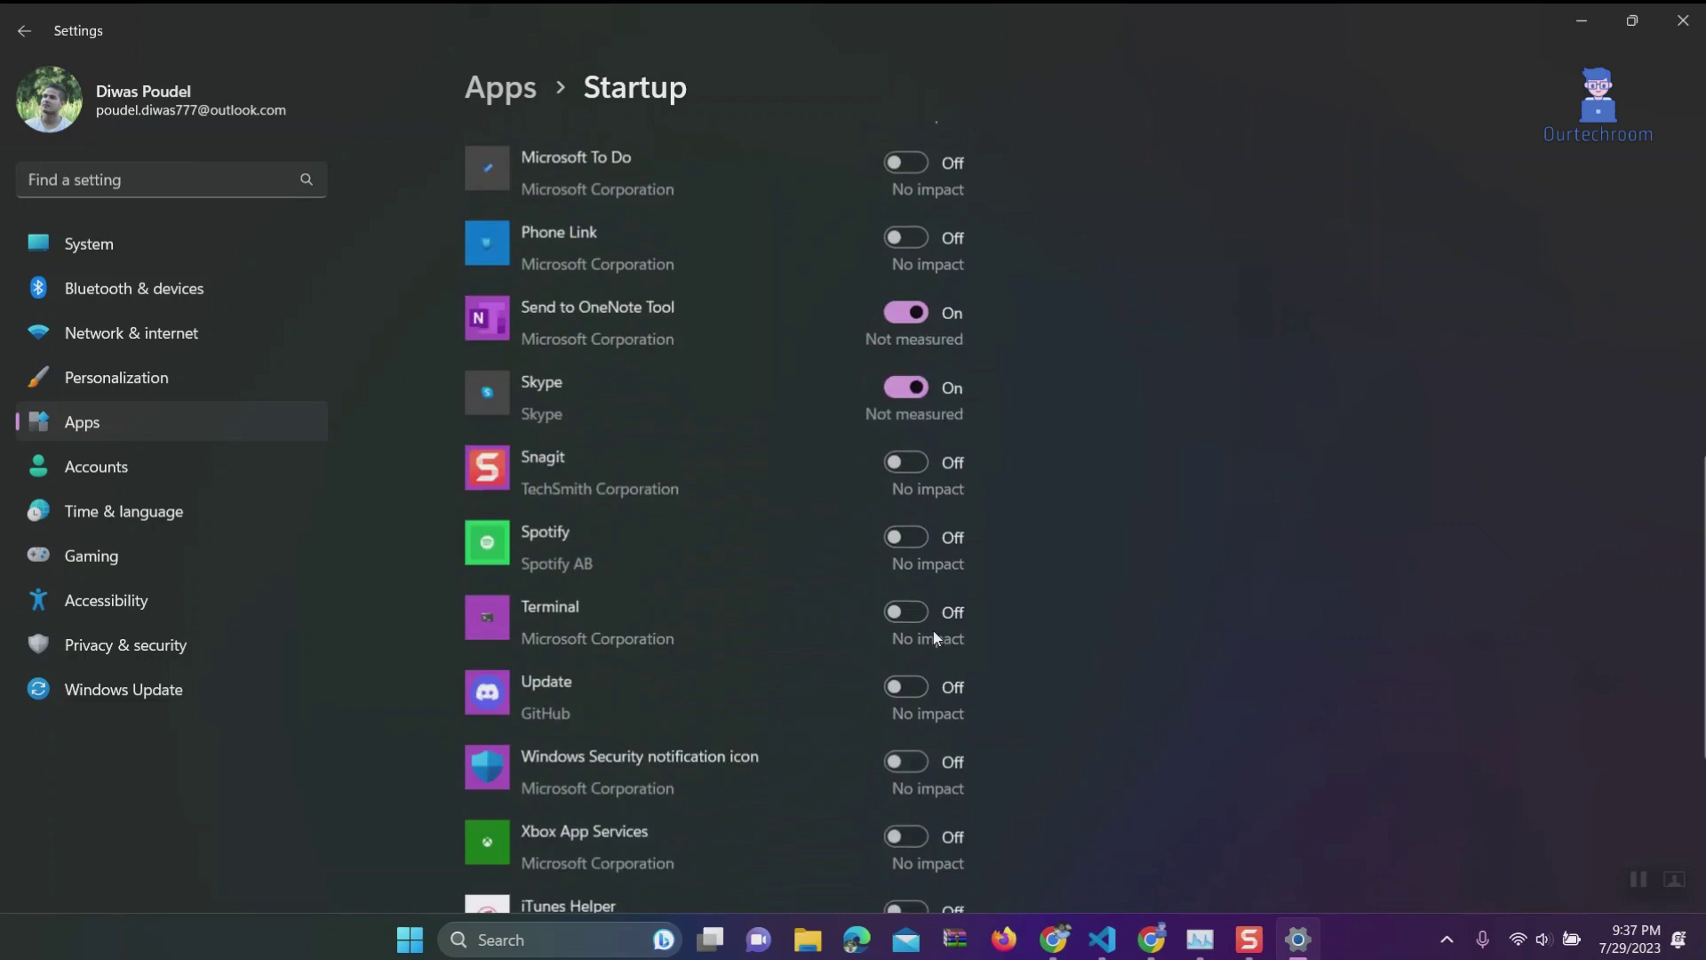
scroll(933, 631, down, 4)
scroll(936, 633, down, 8)
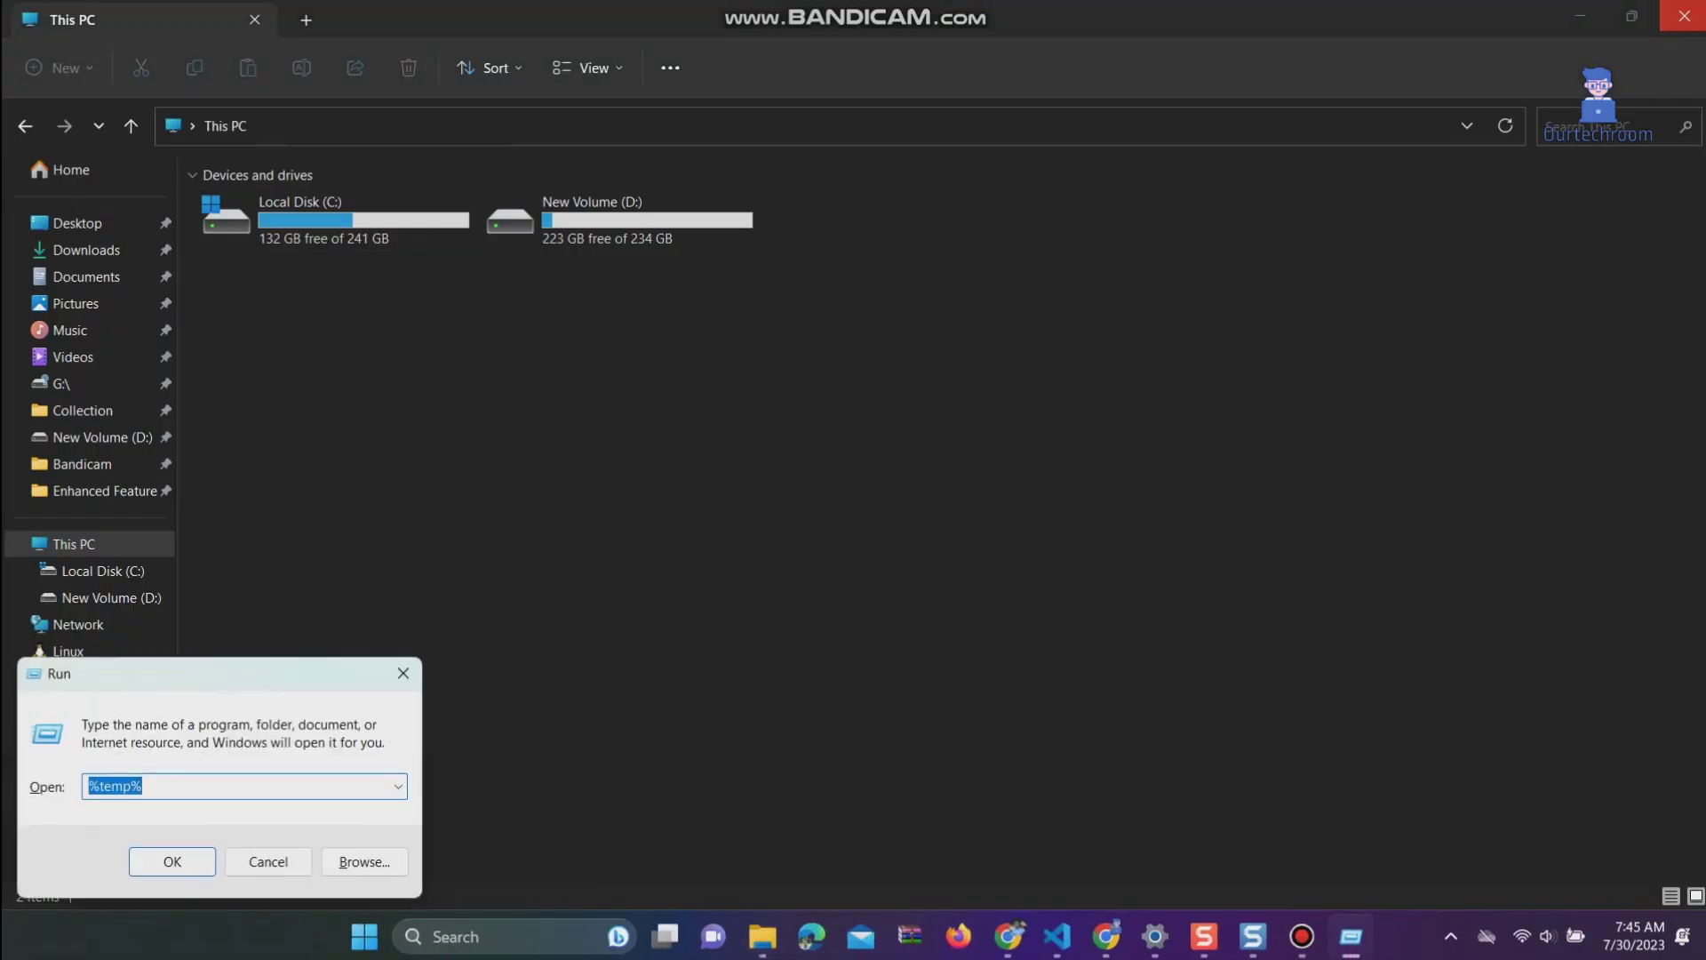
Step: Open the %temp% folder from the Run box and select all its items
key(BackSpace)
text(%temp%)
key(Return)
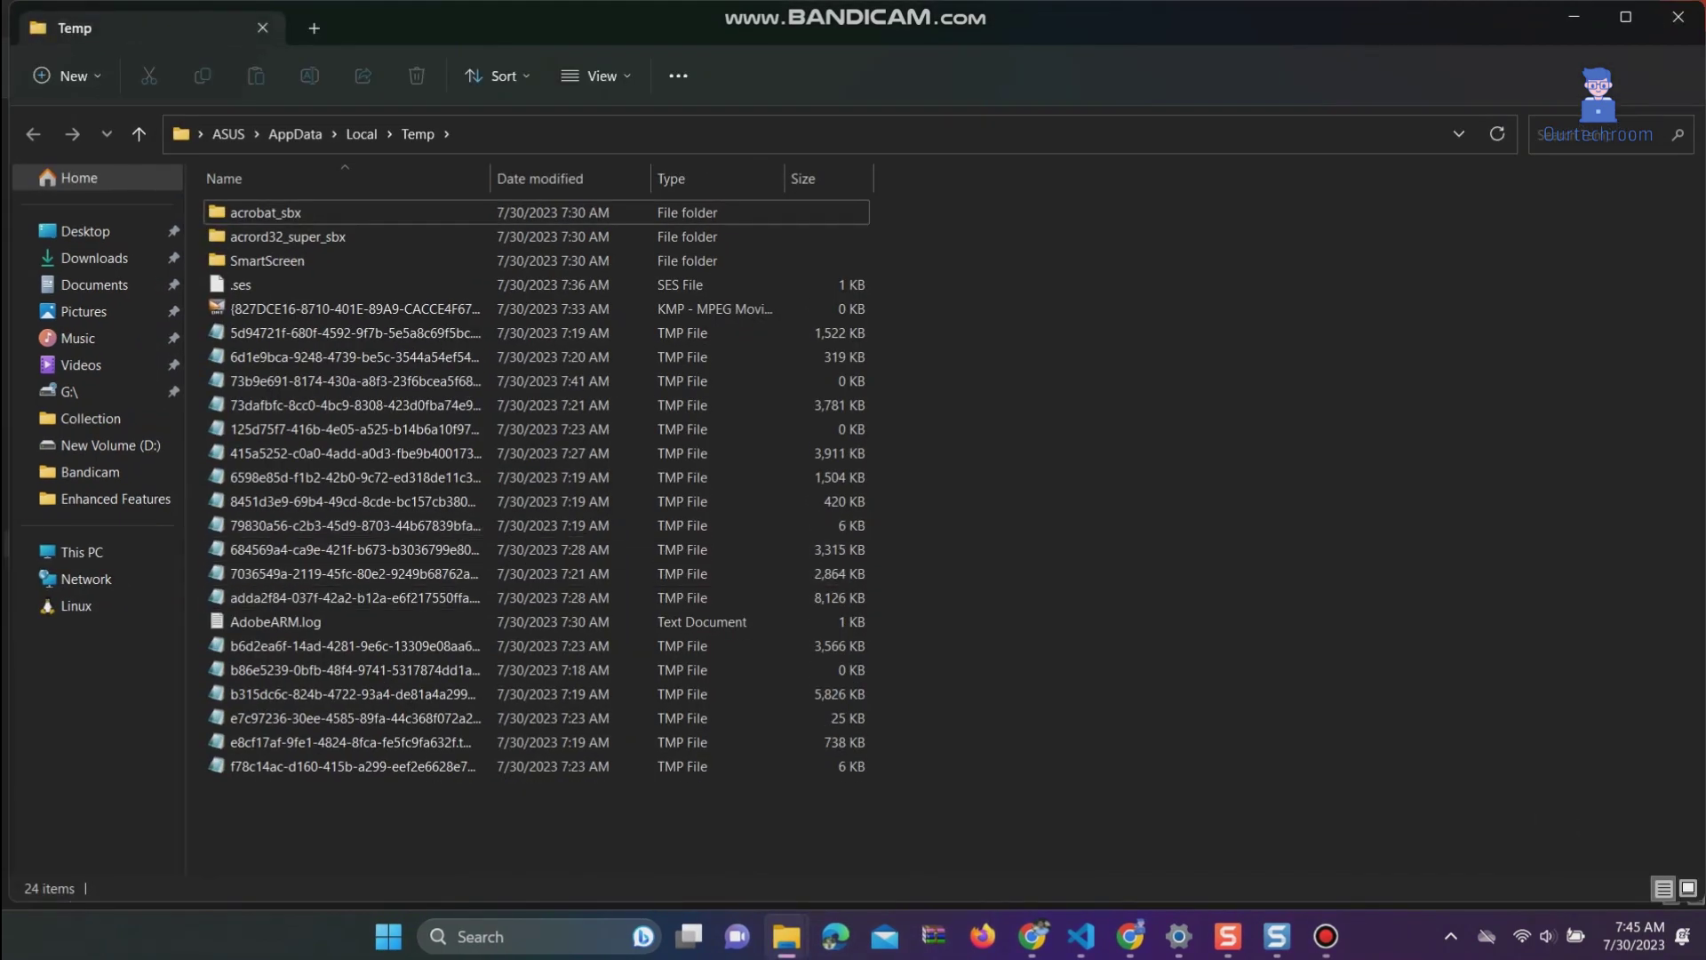
key(ctrl+a)
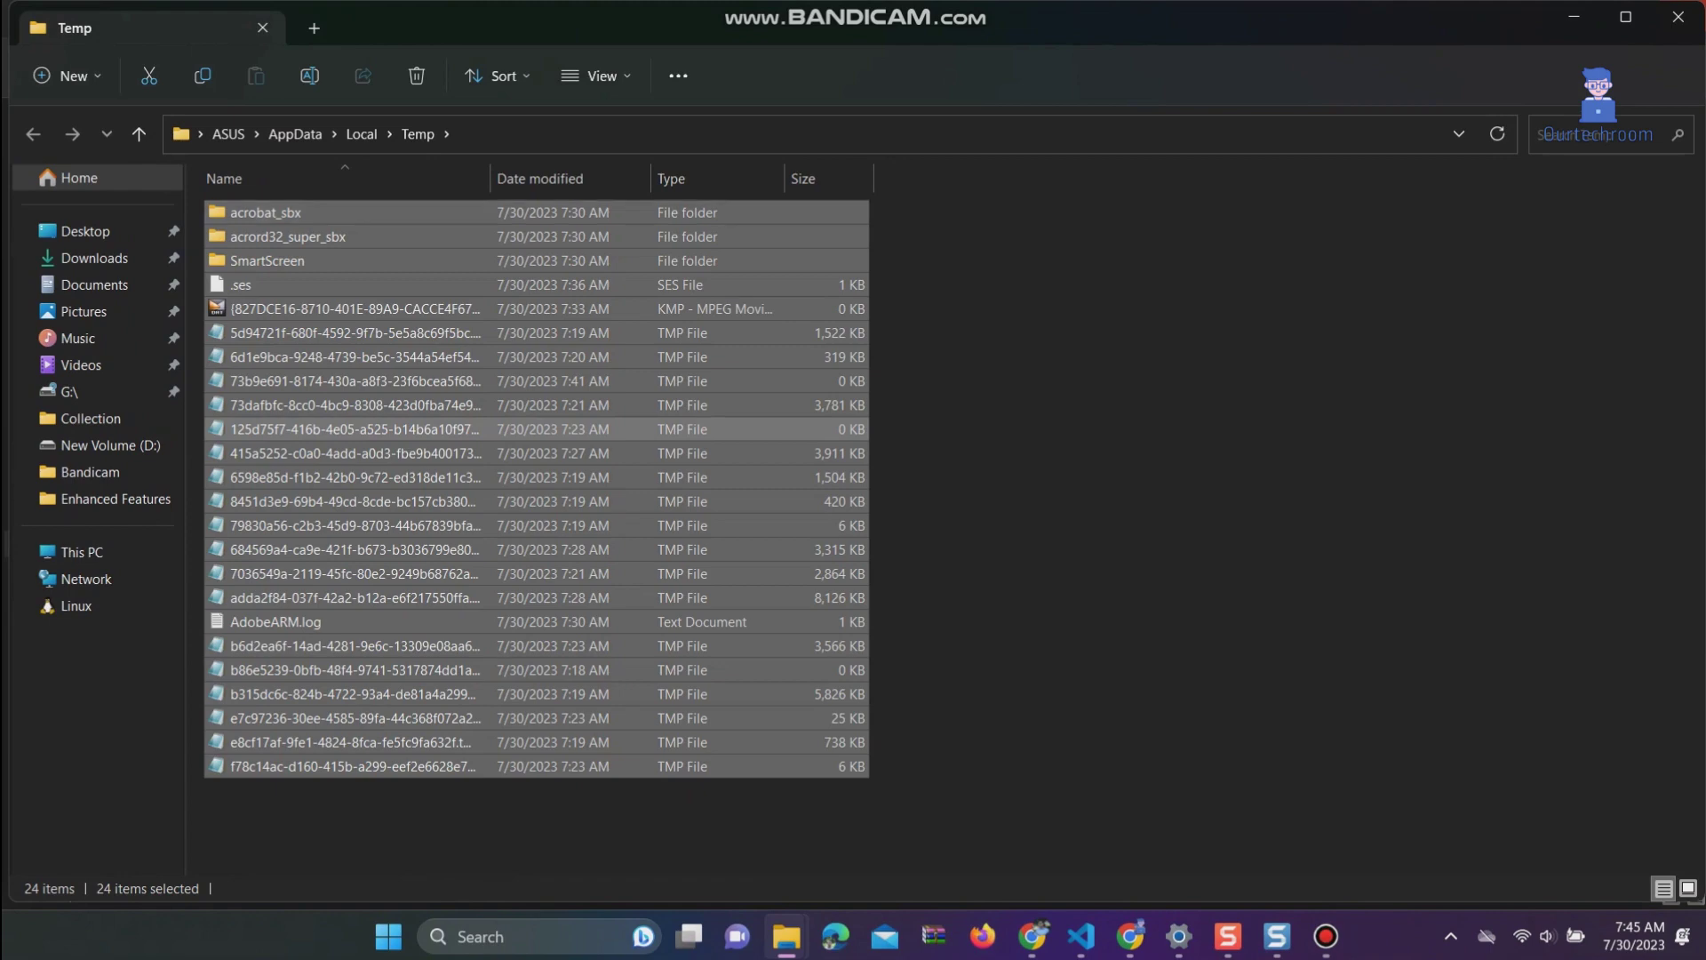
right_click(636, 432)
key(Escape)
key(Escape)
key(ctrl+a)
Step: Permanently delete the 24 Temp items, skipping in-use files, then return to This PC
key(shift+Delete)
key(Return)
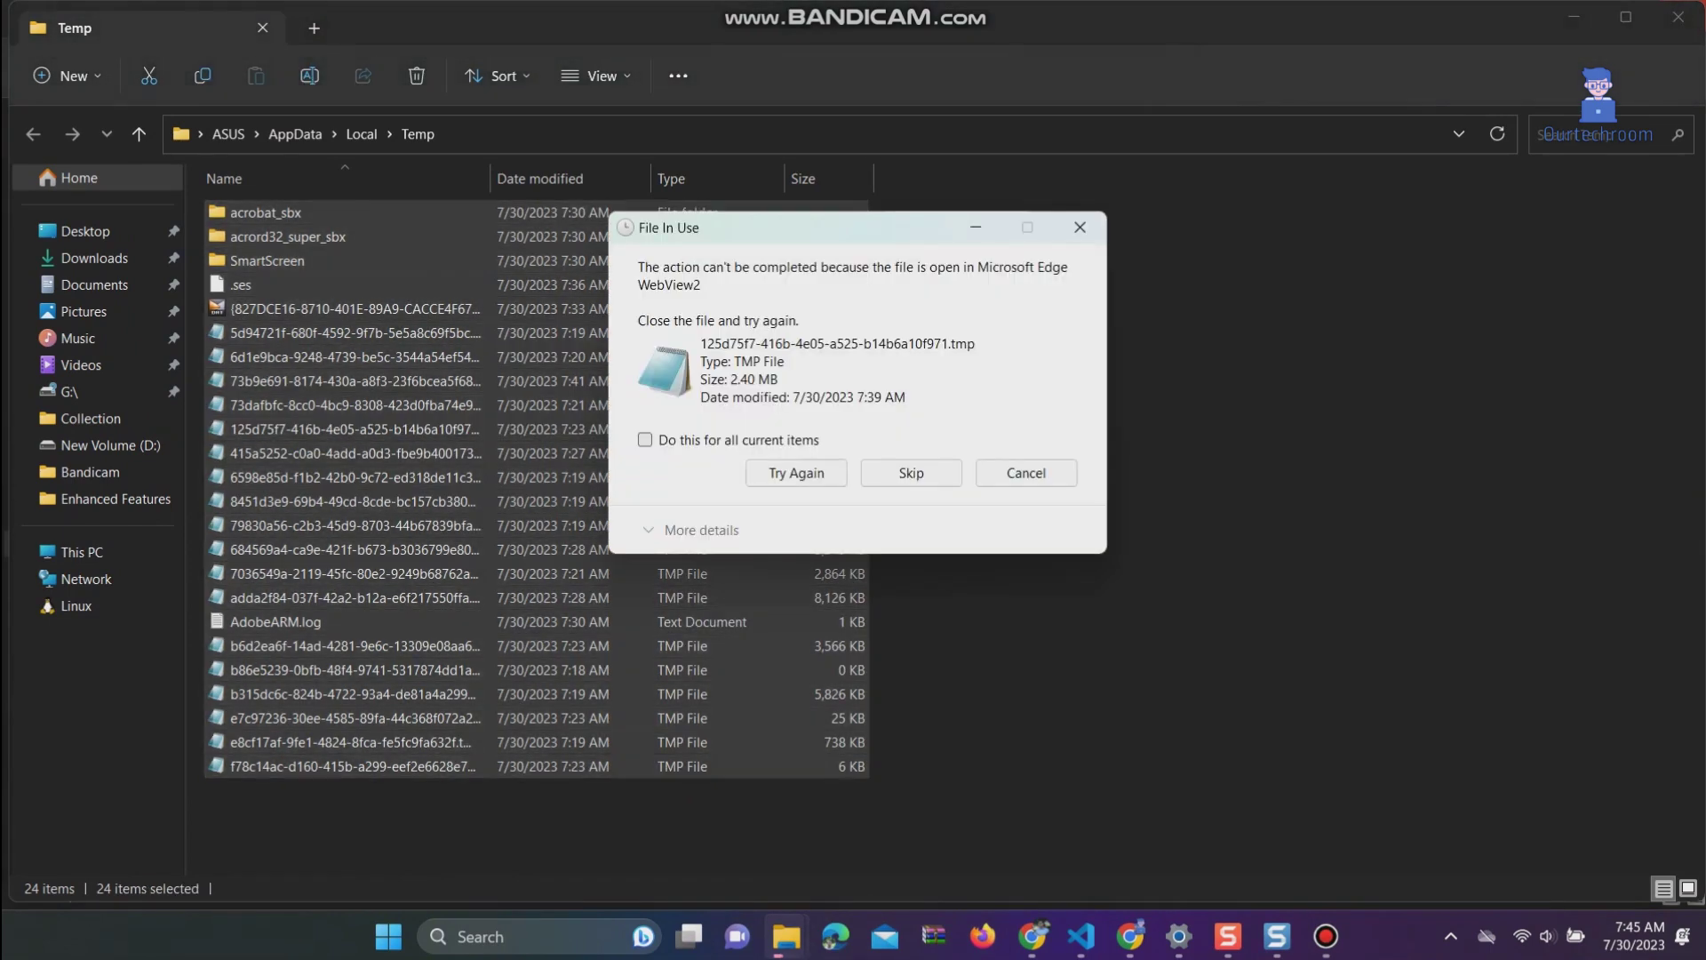
key(Tab)
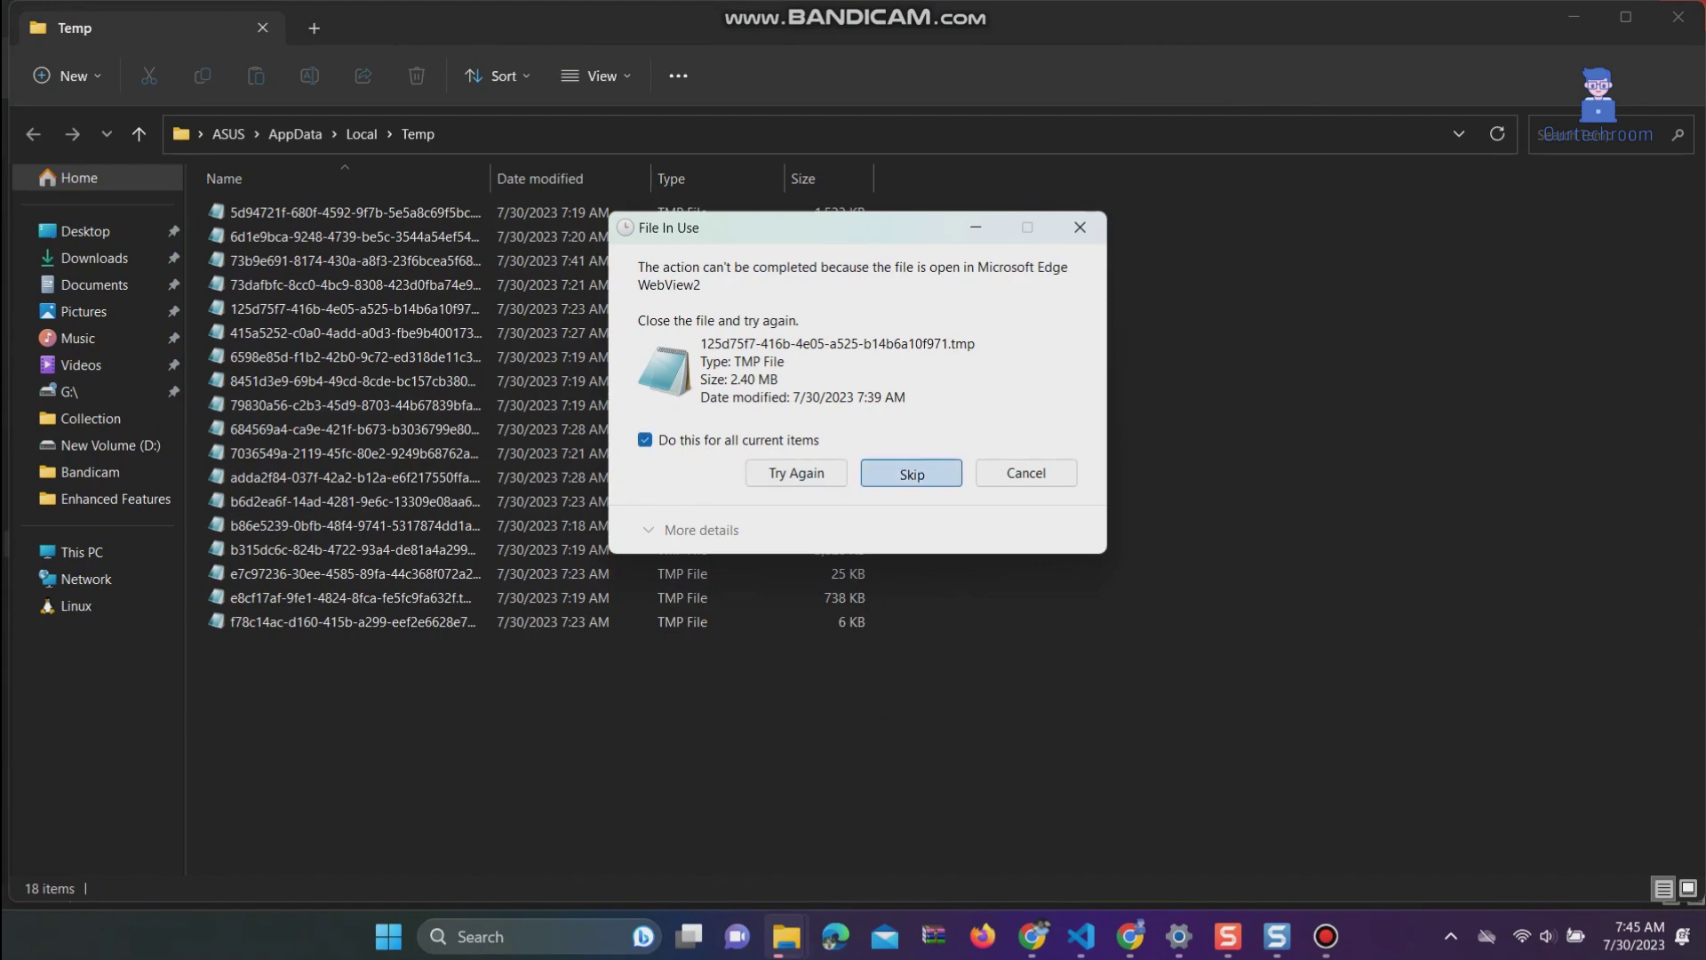
key(Return)
key(super+Up)
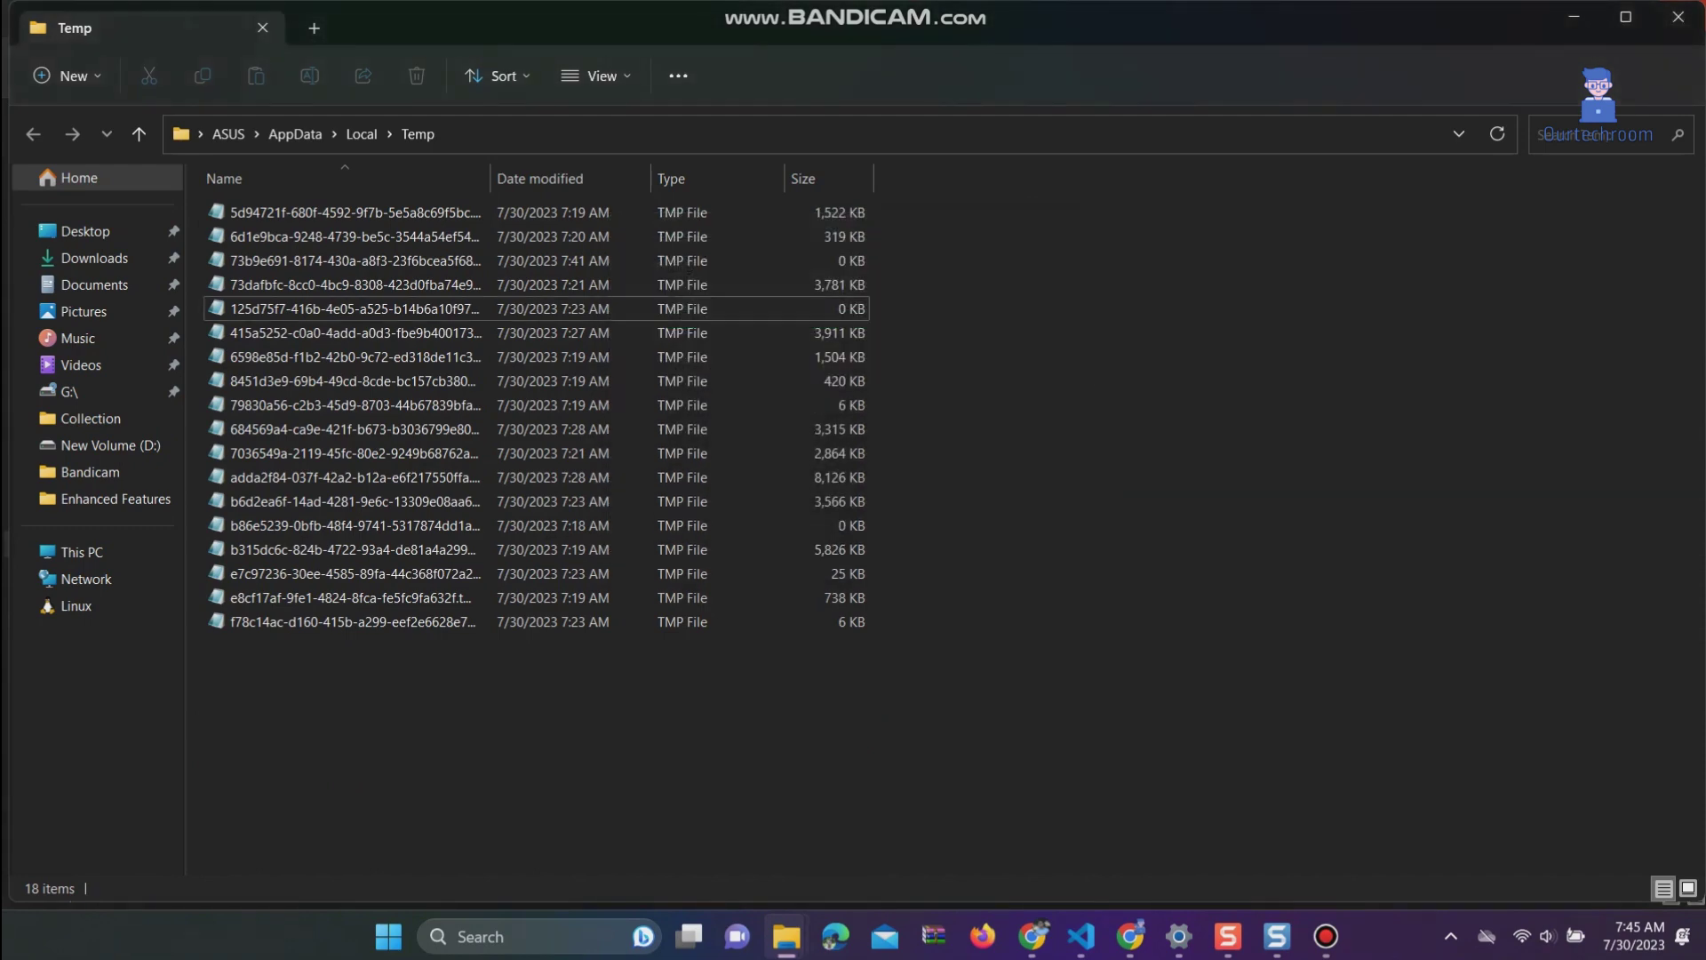
click(74, 544)
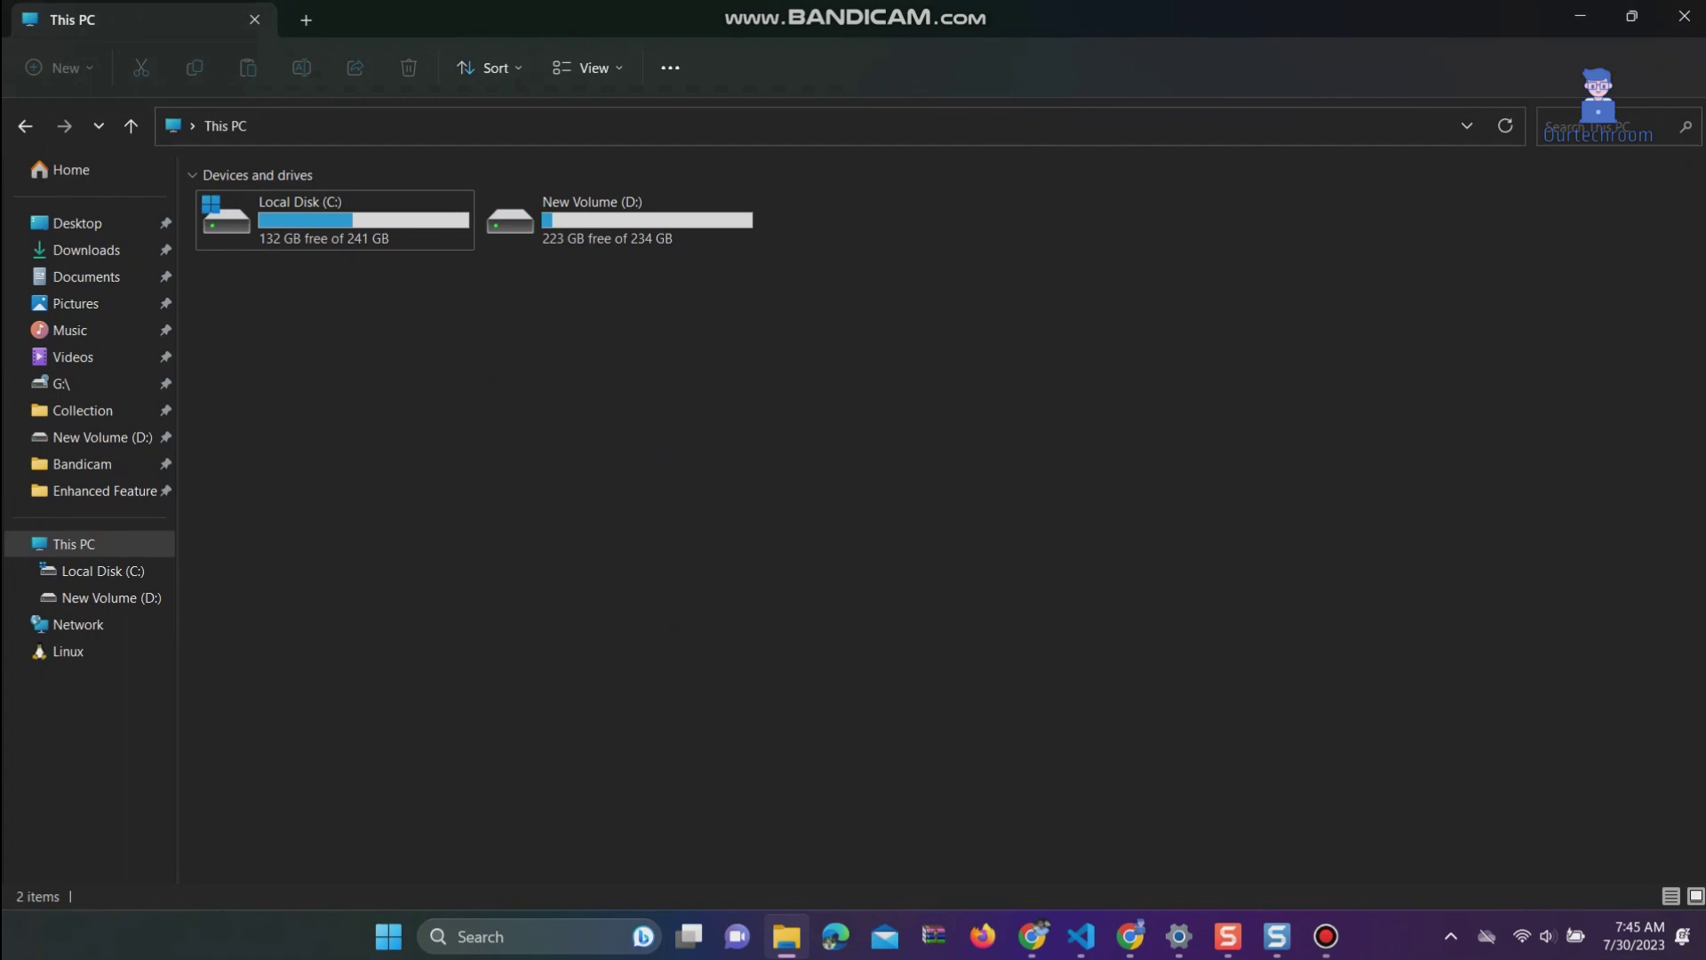
Step: Open the Prefetch folder via Run and select all its files
key(super+r)
text(pre)
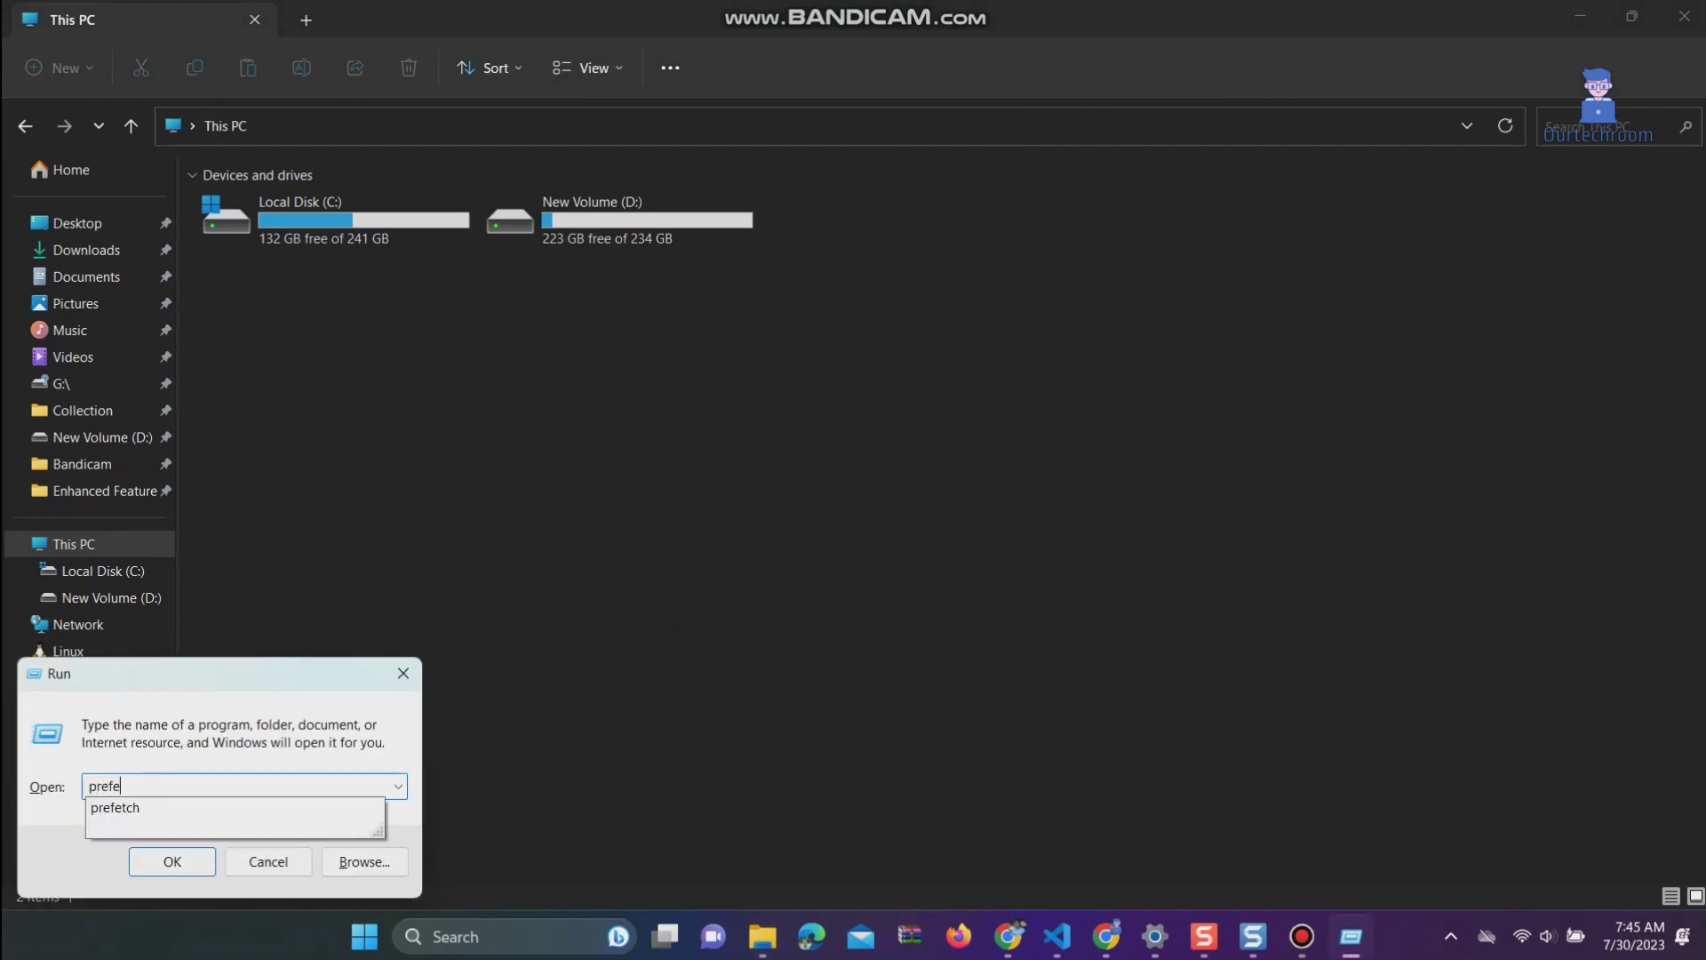
text(fetch)
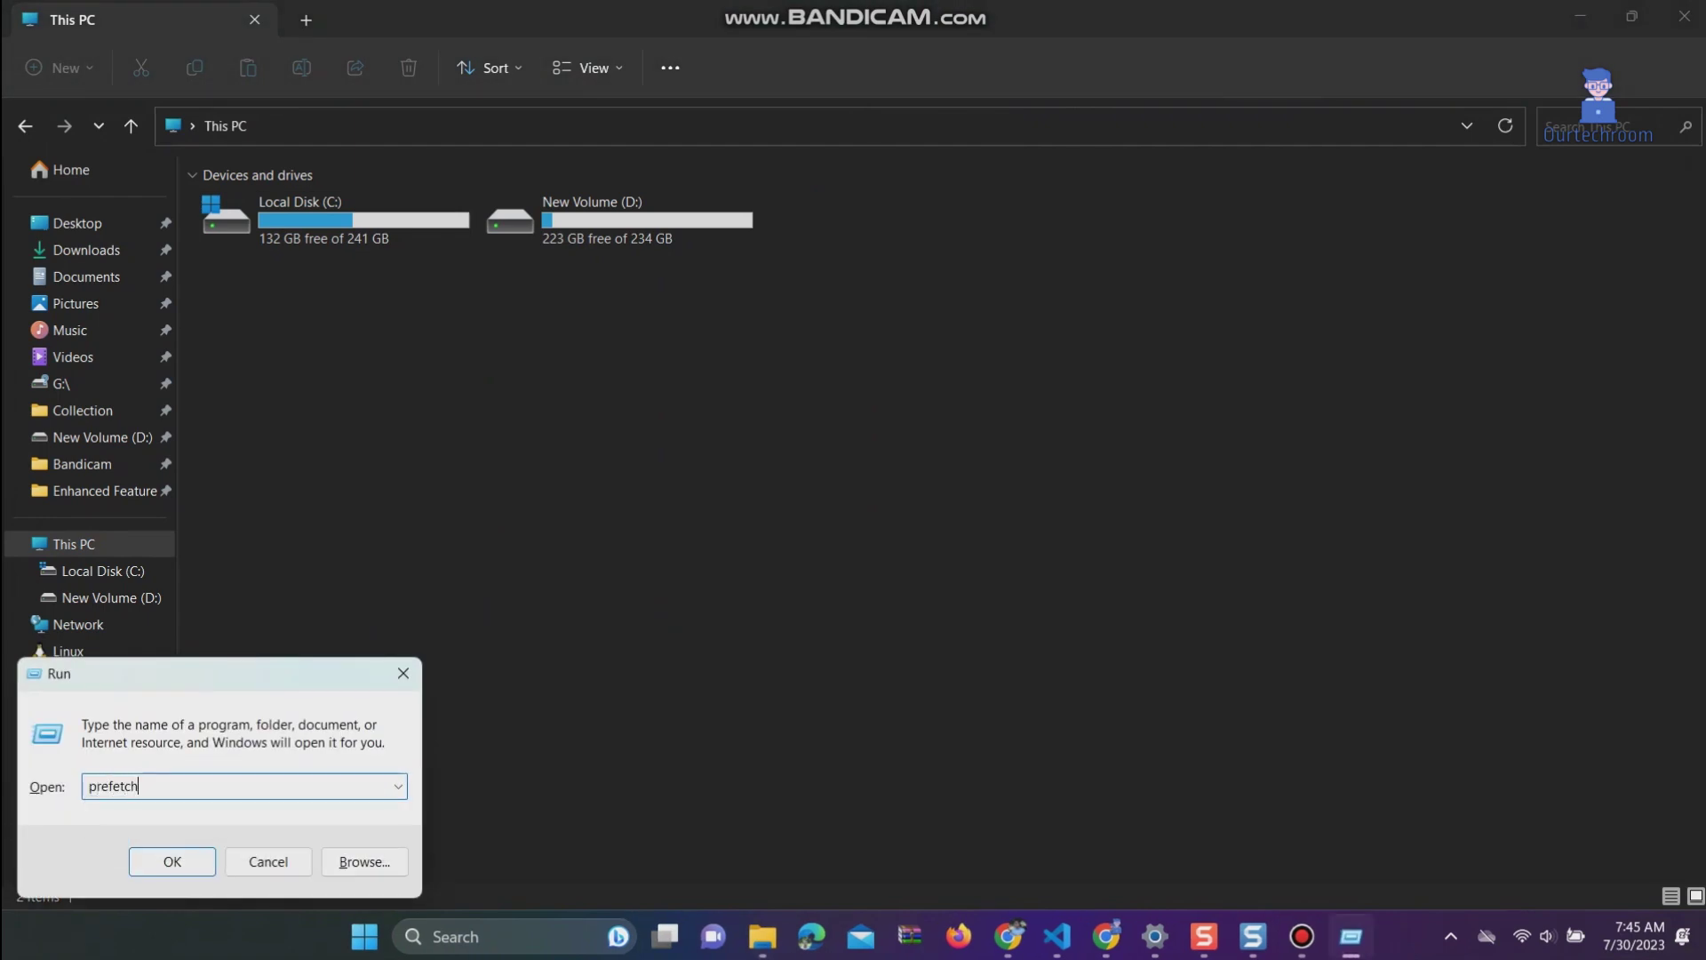
key(Return)
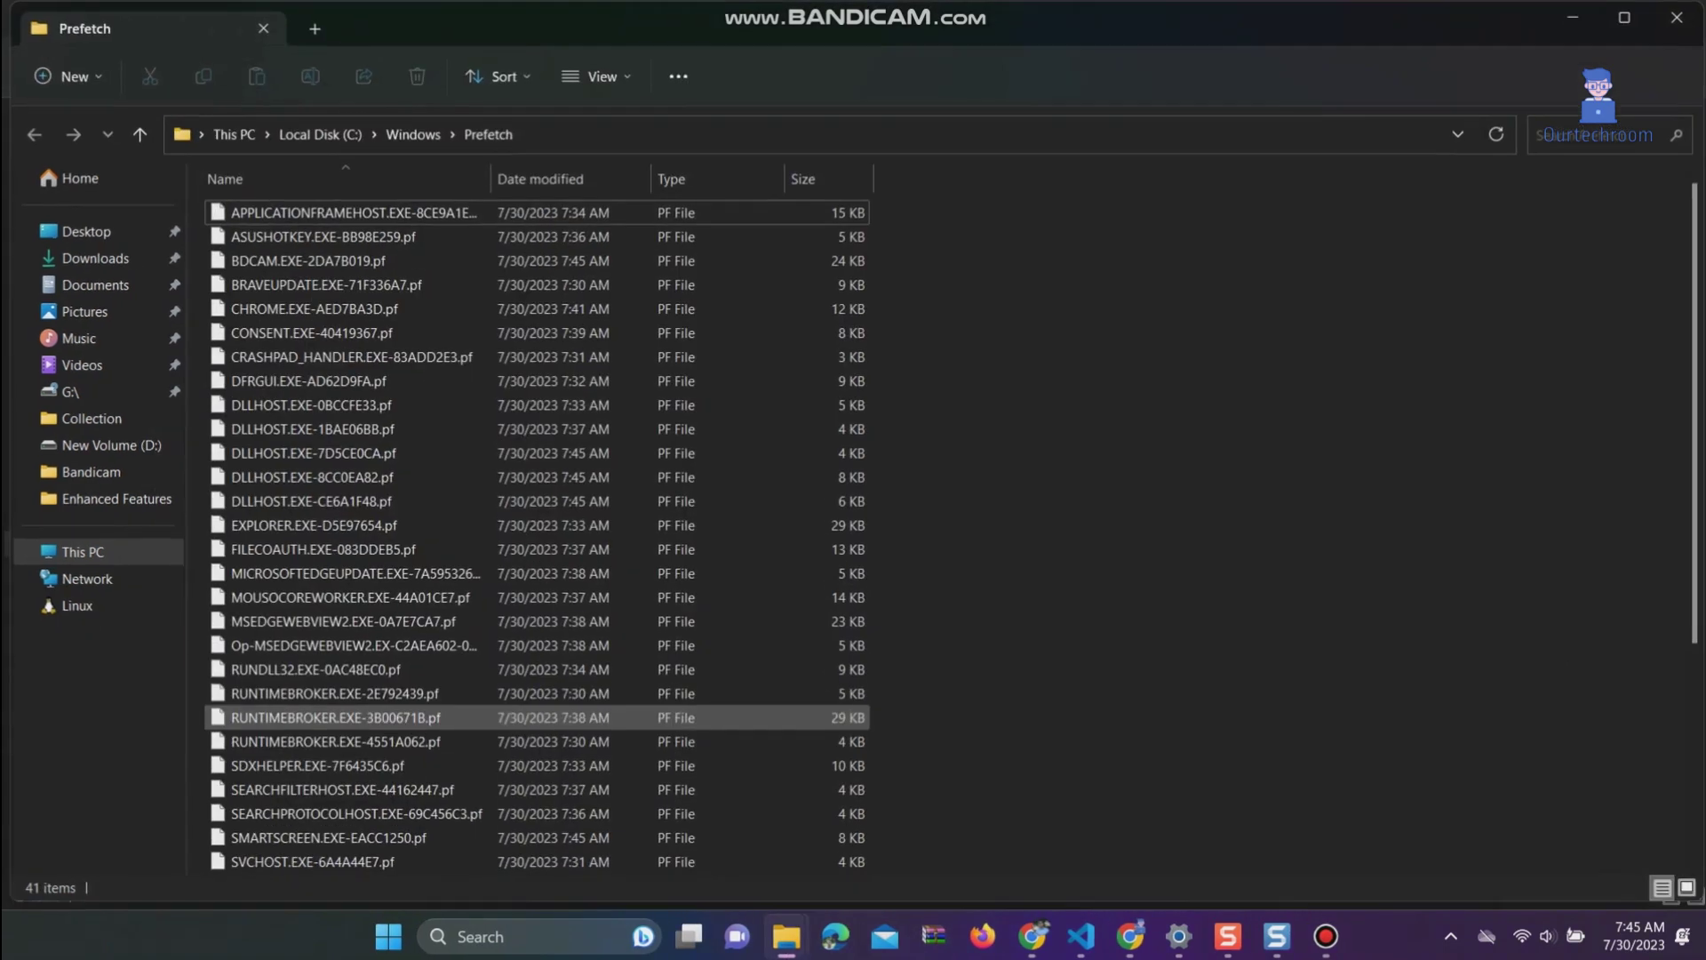
key(ctrl+a)
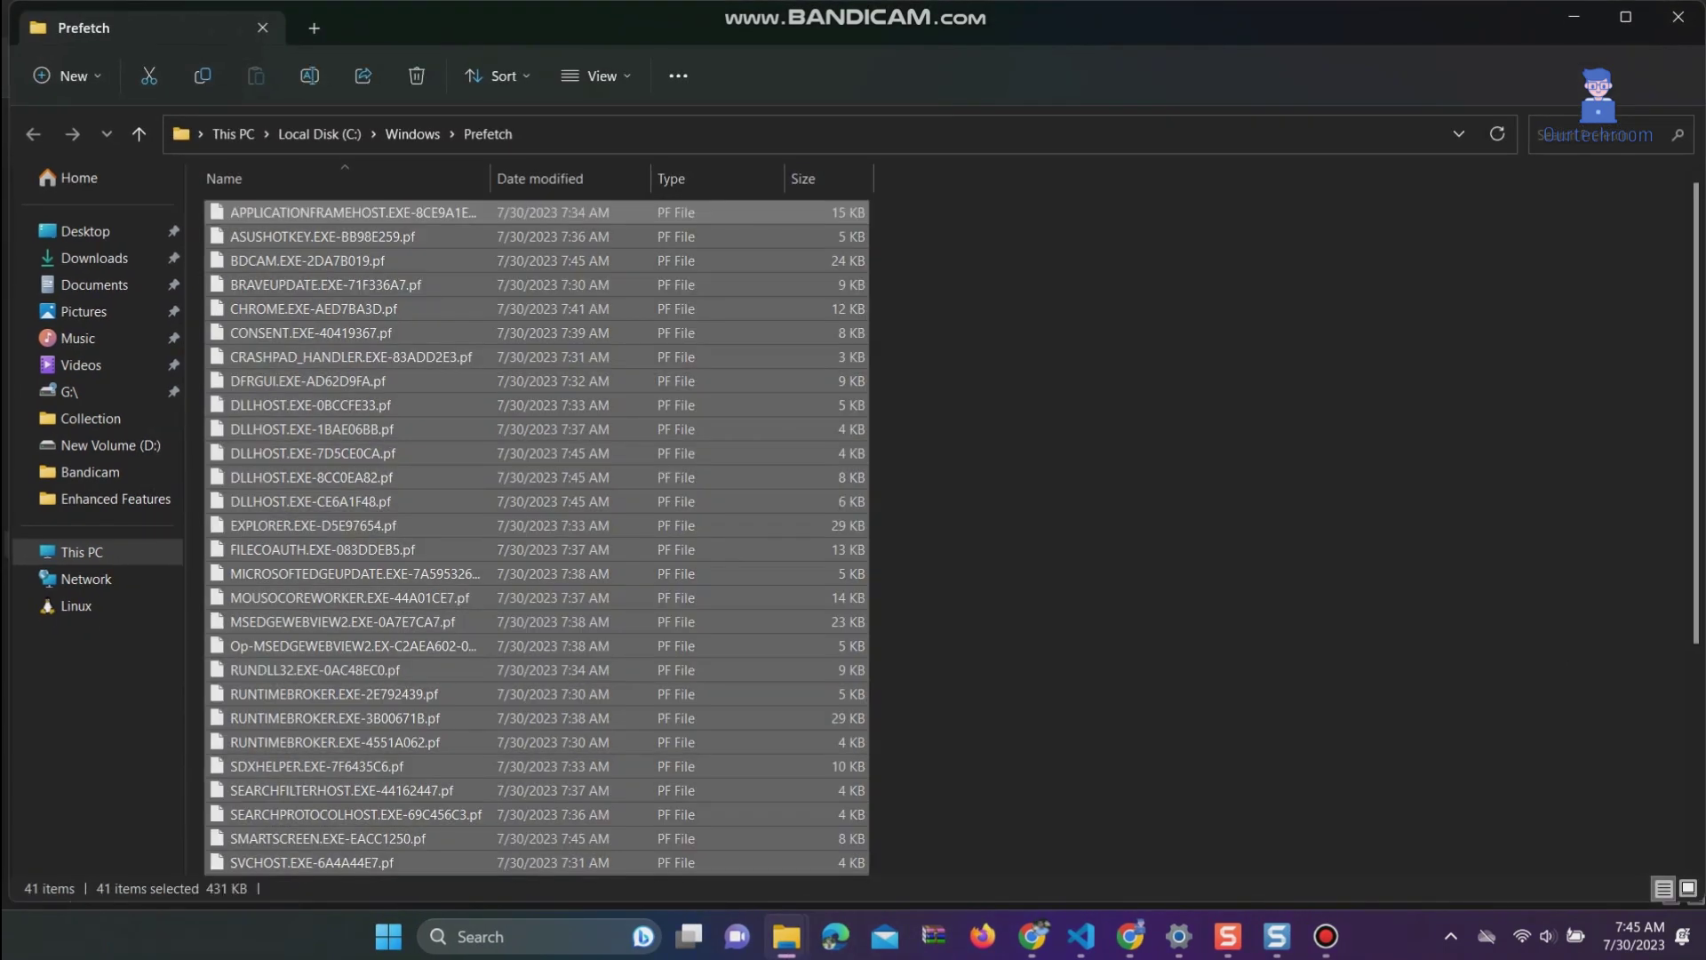
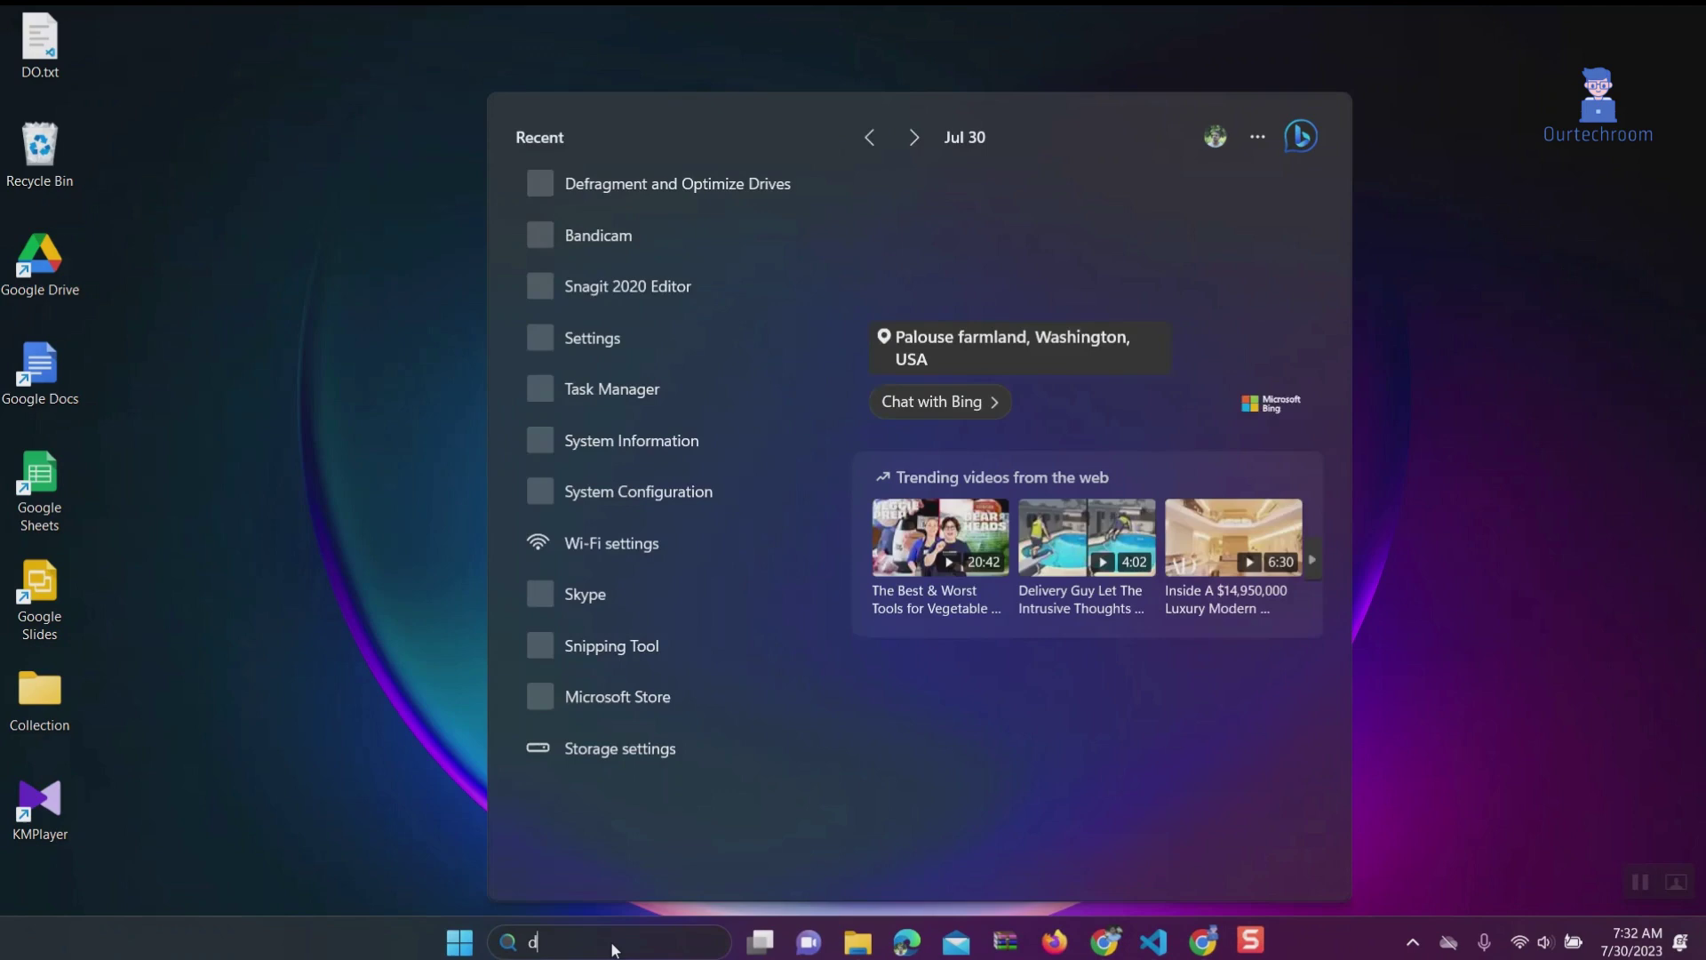
Step: Run Defragment and Optimize Drives on both C: and New Volume (D:)
text(defr)
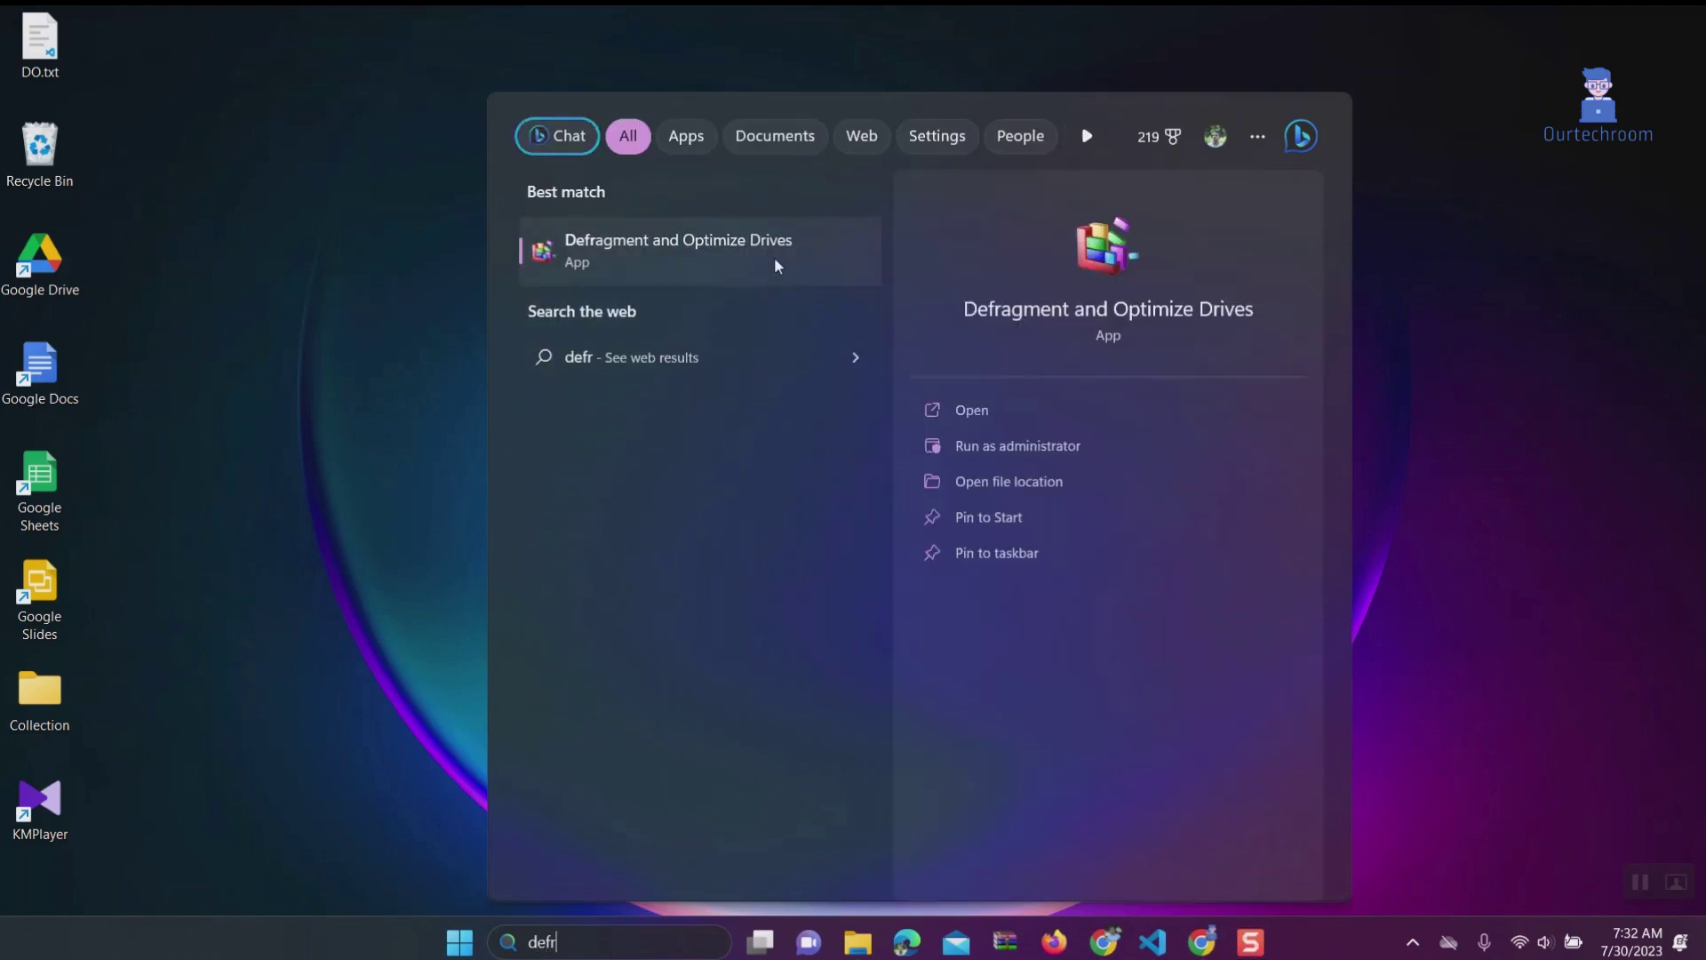
click(774, 256)
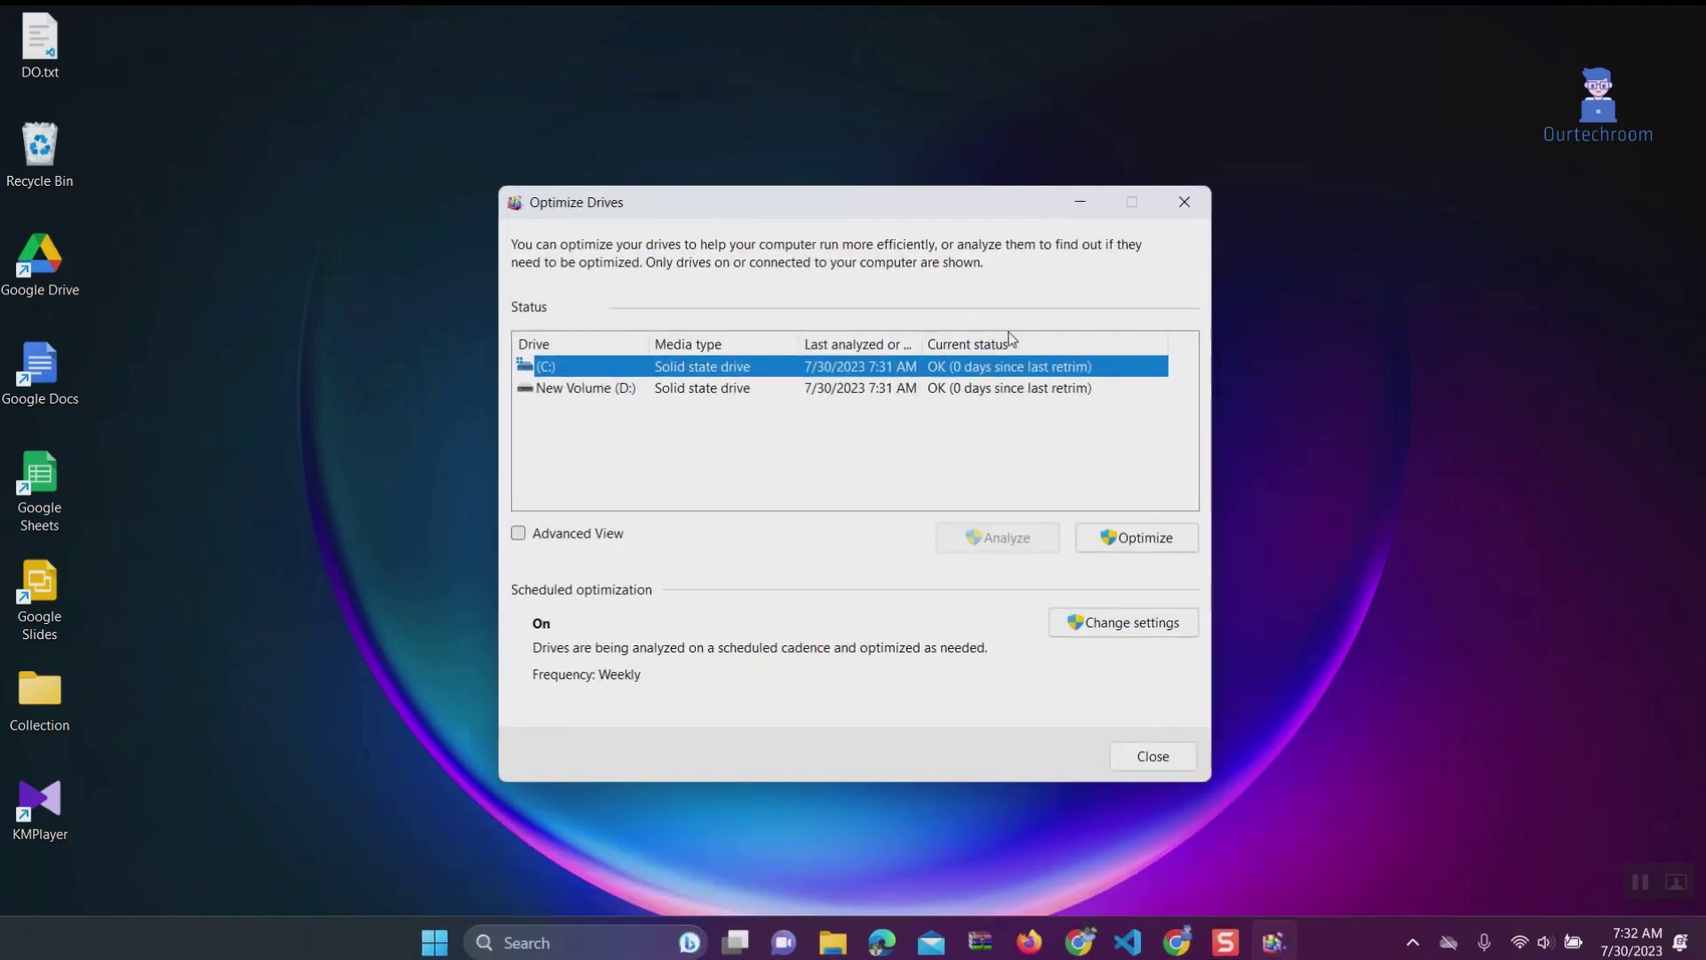
click(1111, 542)
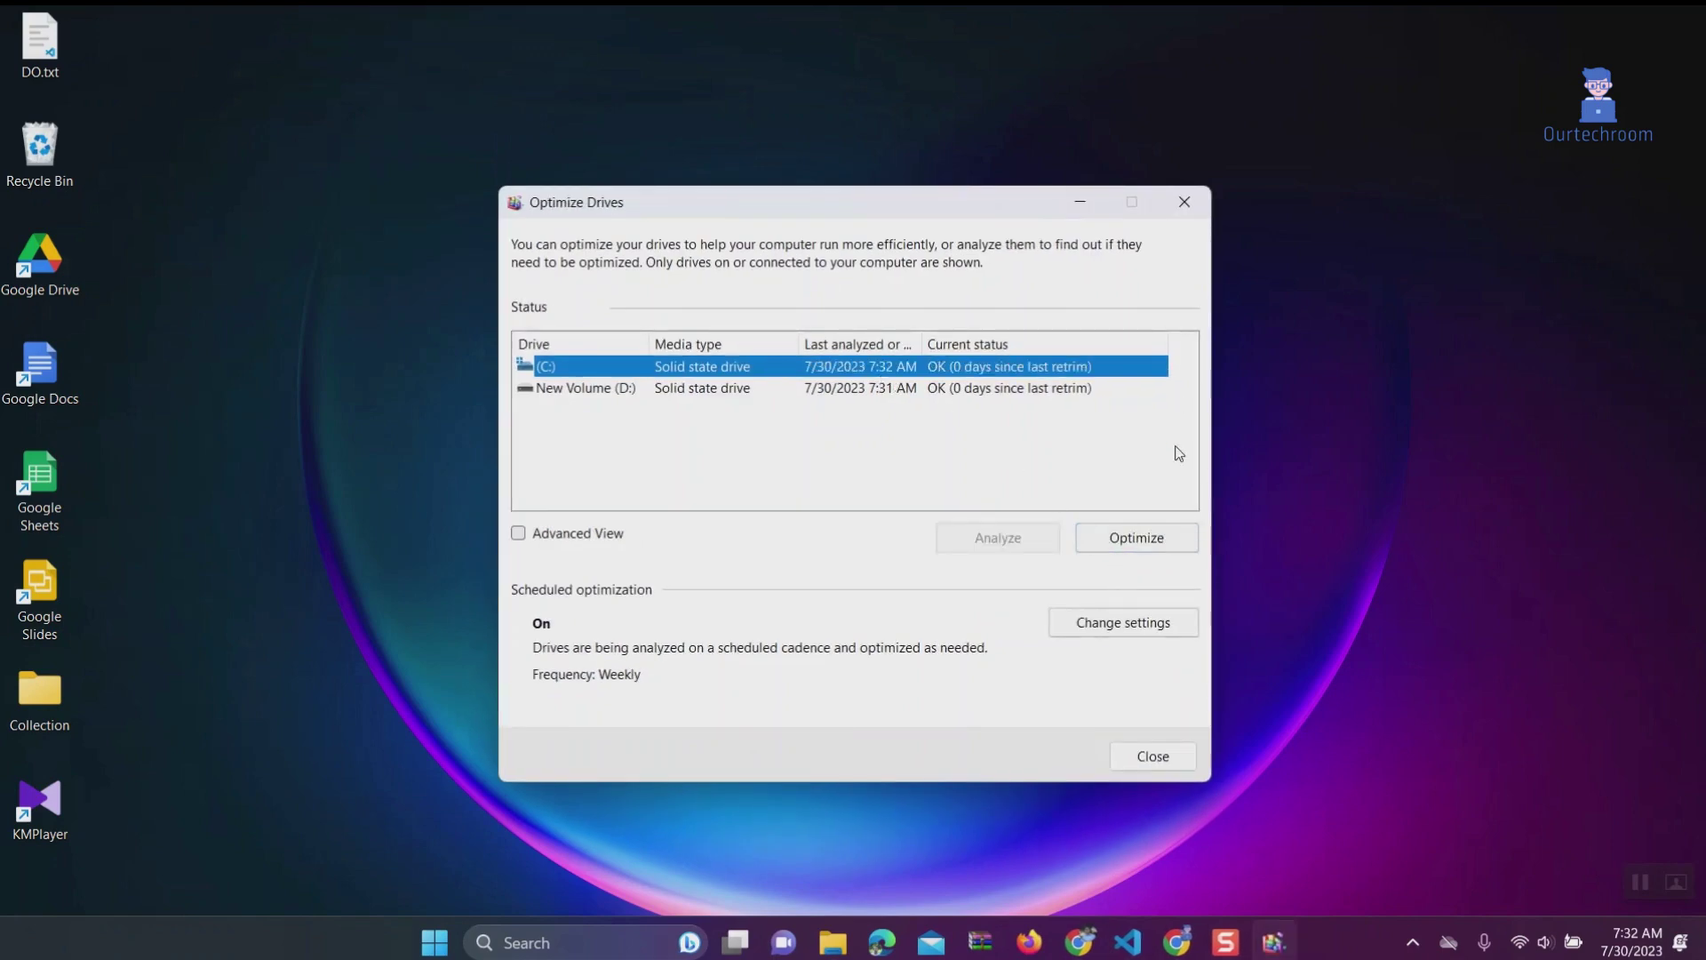
click(1142, 537)
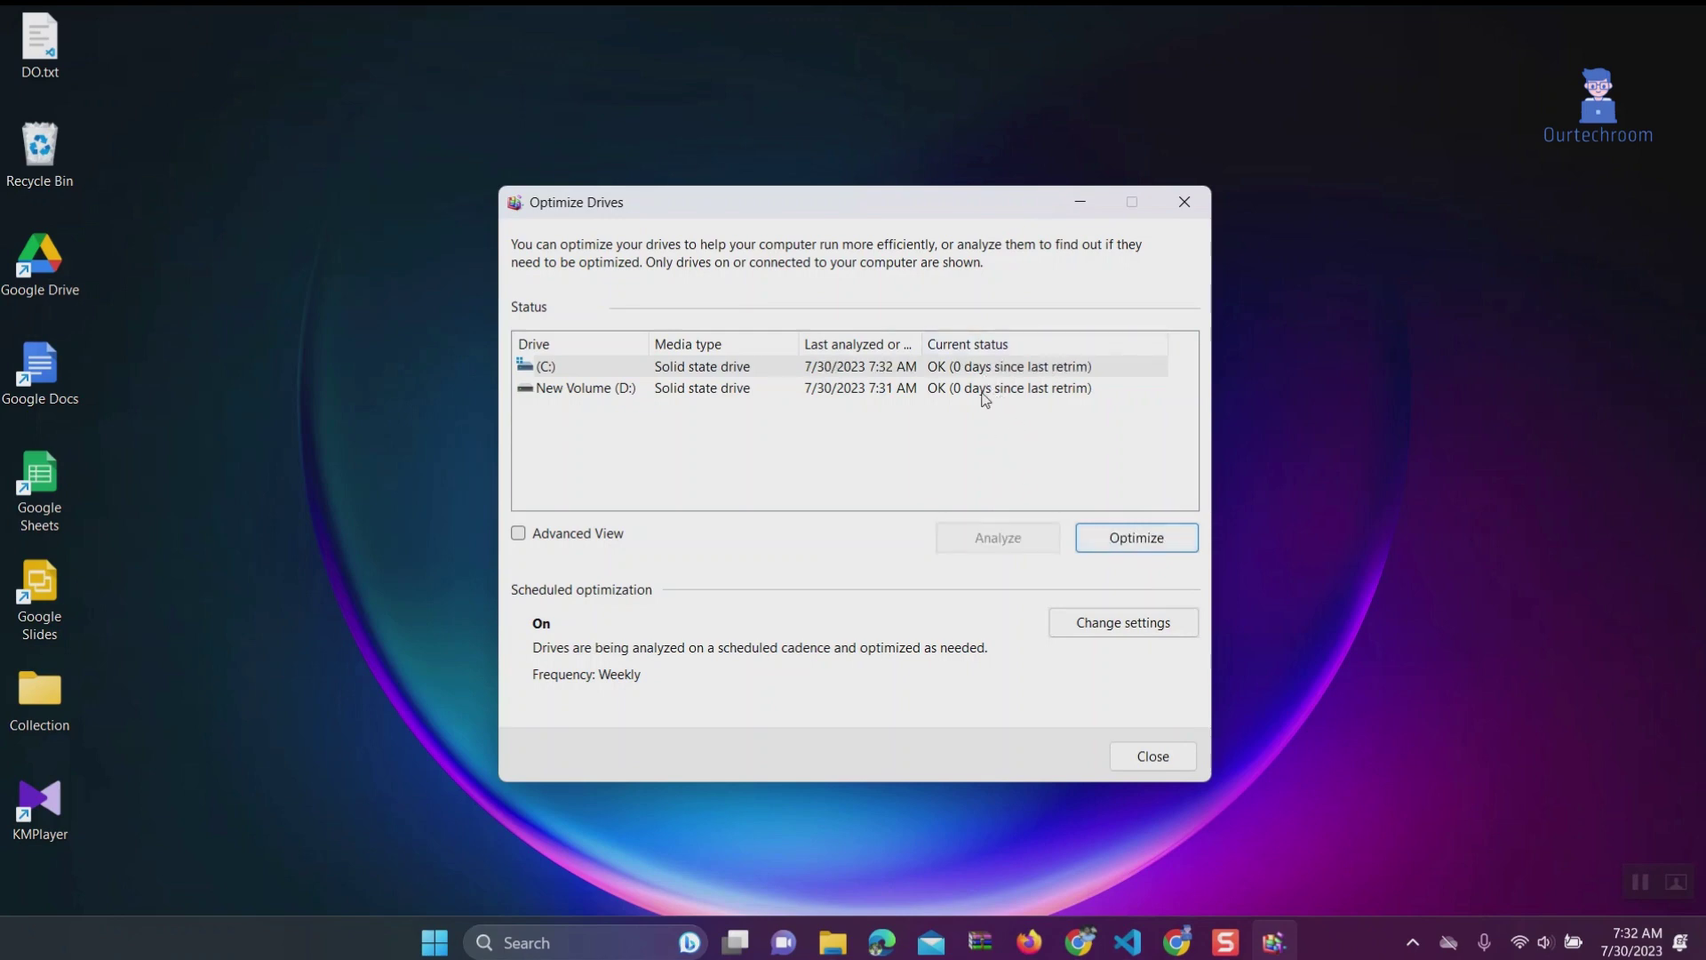
click(985, 394)
click(1169, 544)
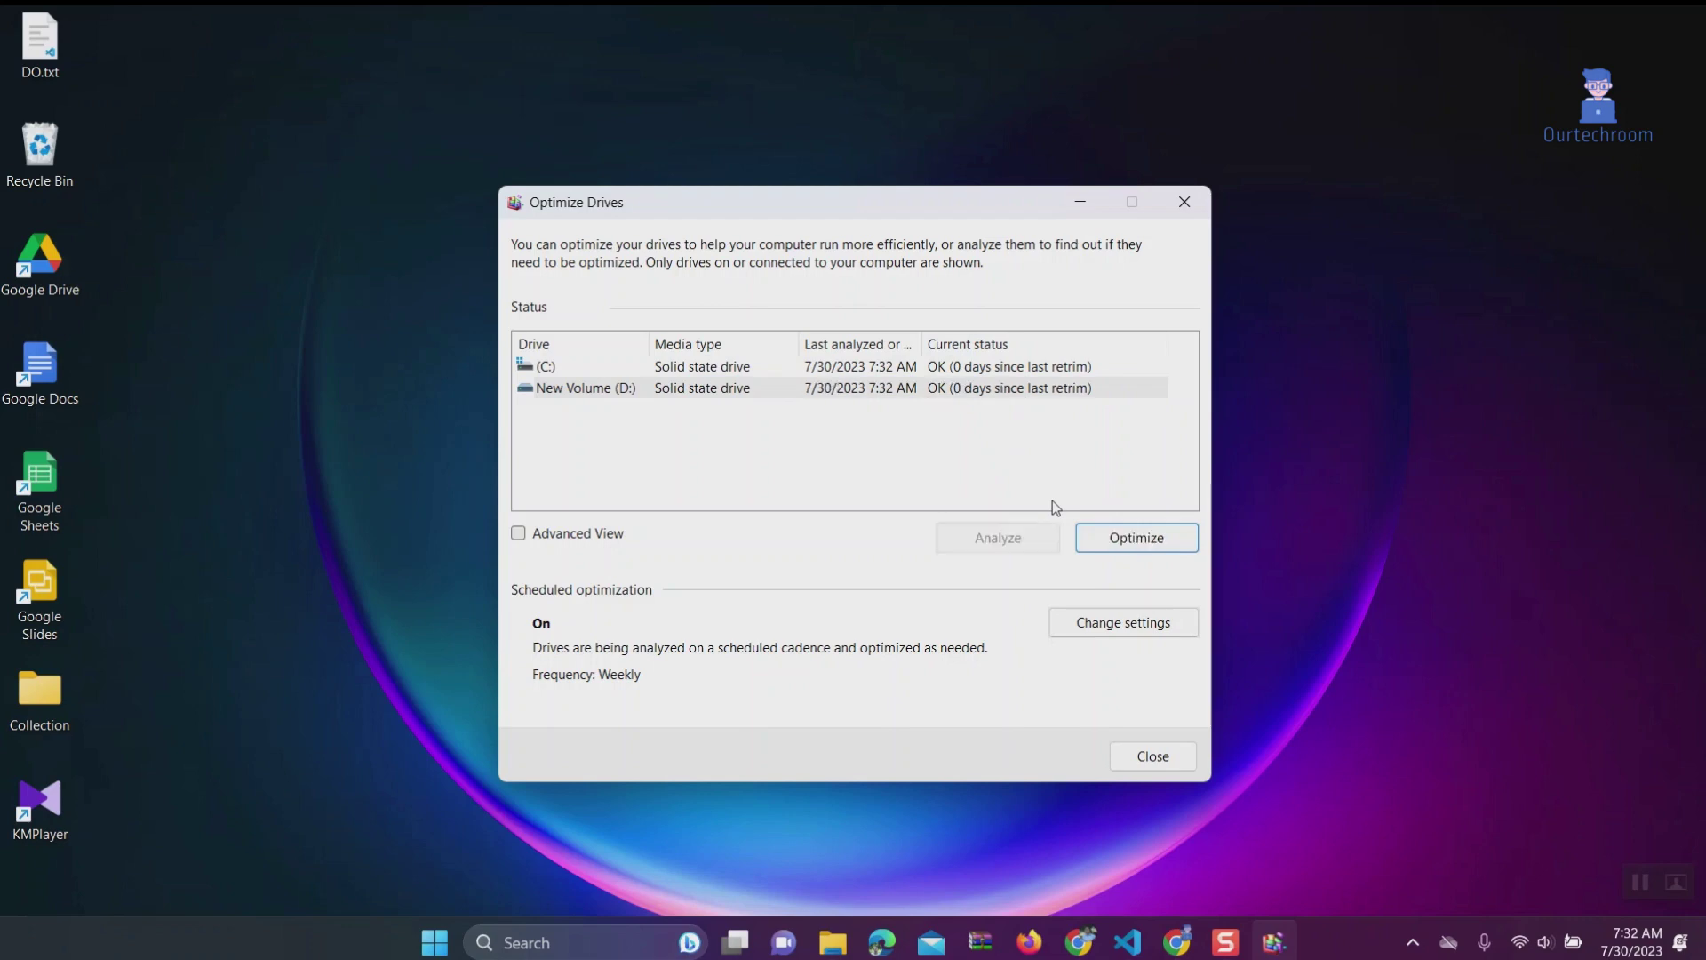
click(1104, 538)
Step: Keep the scheduled drive optimization frequency at Weekly and confirm the schedule with OK
click(1113, 622)
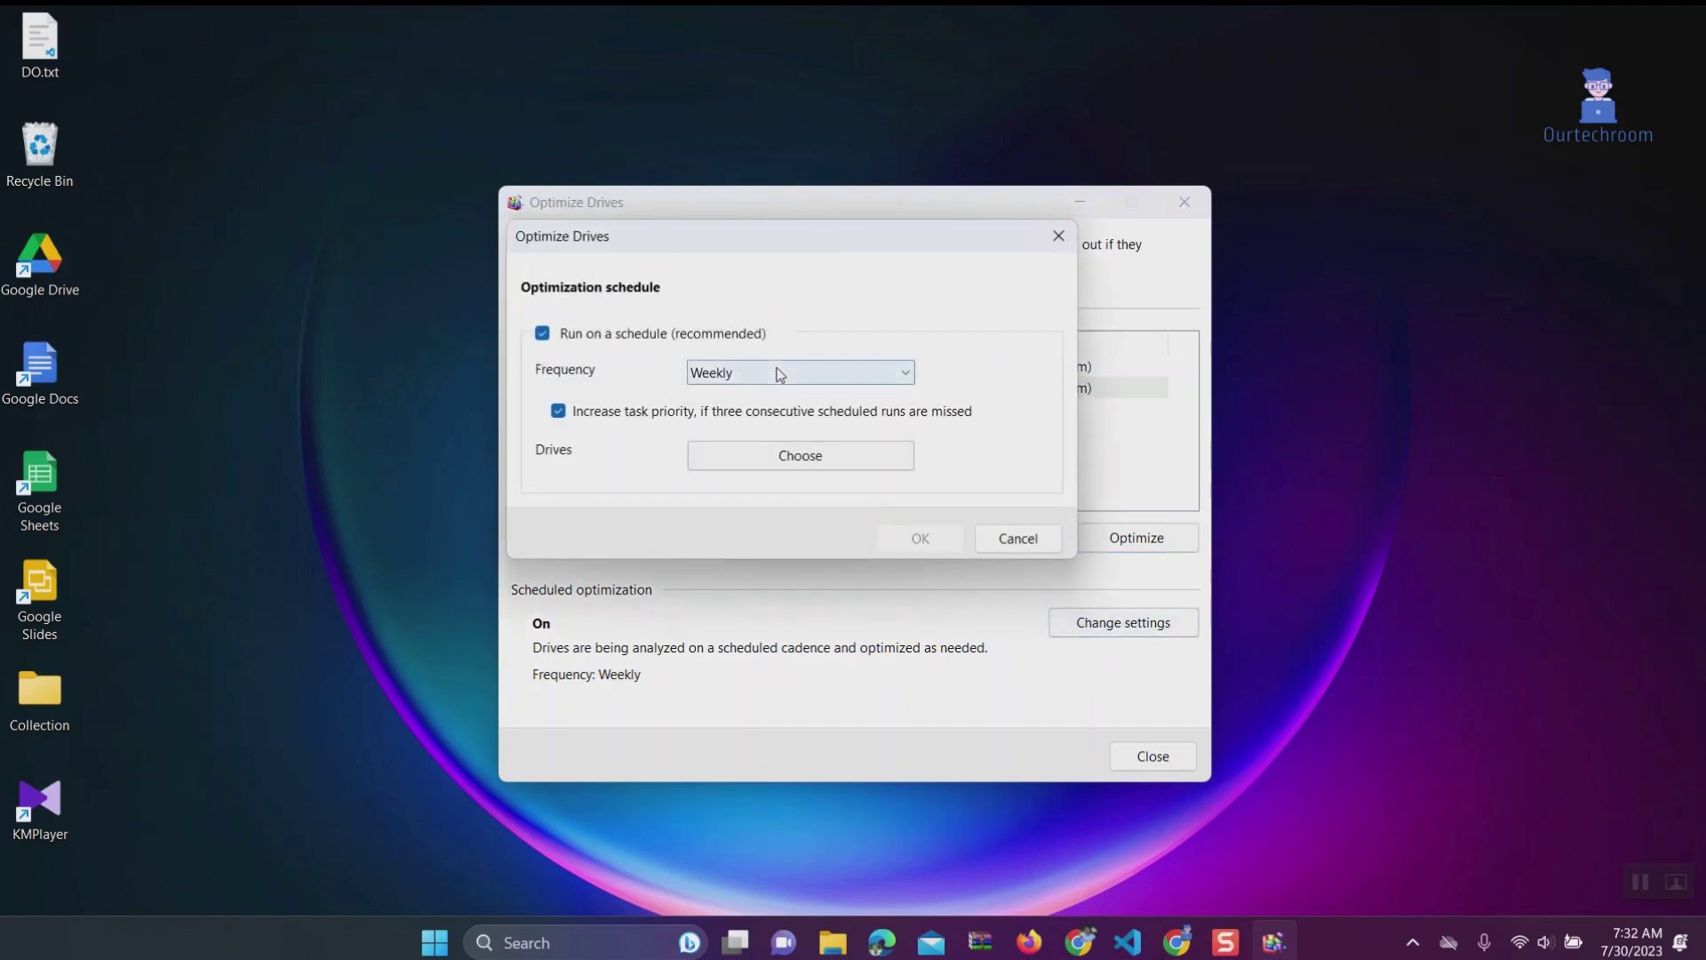
click(780, 374)
click(728, 416)
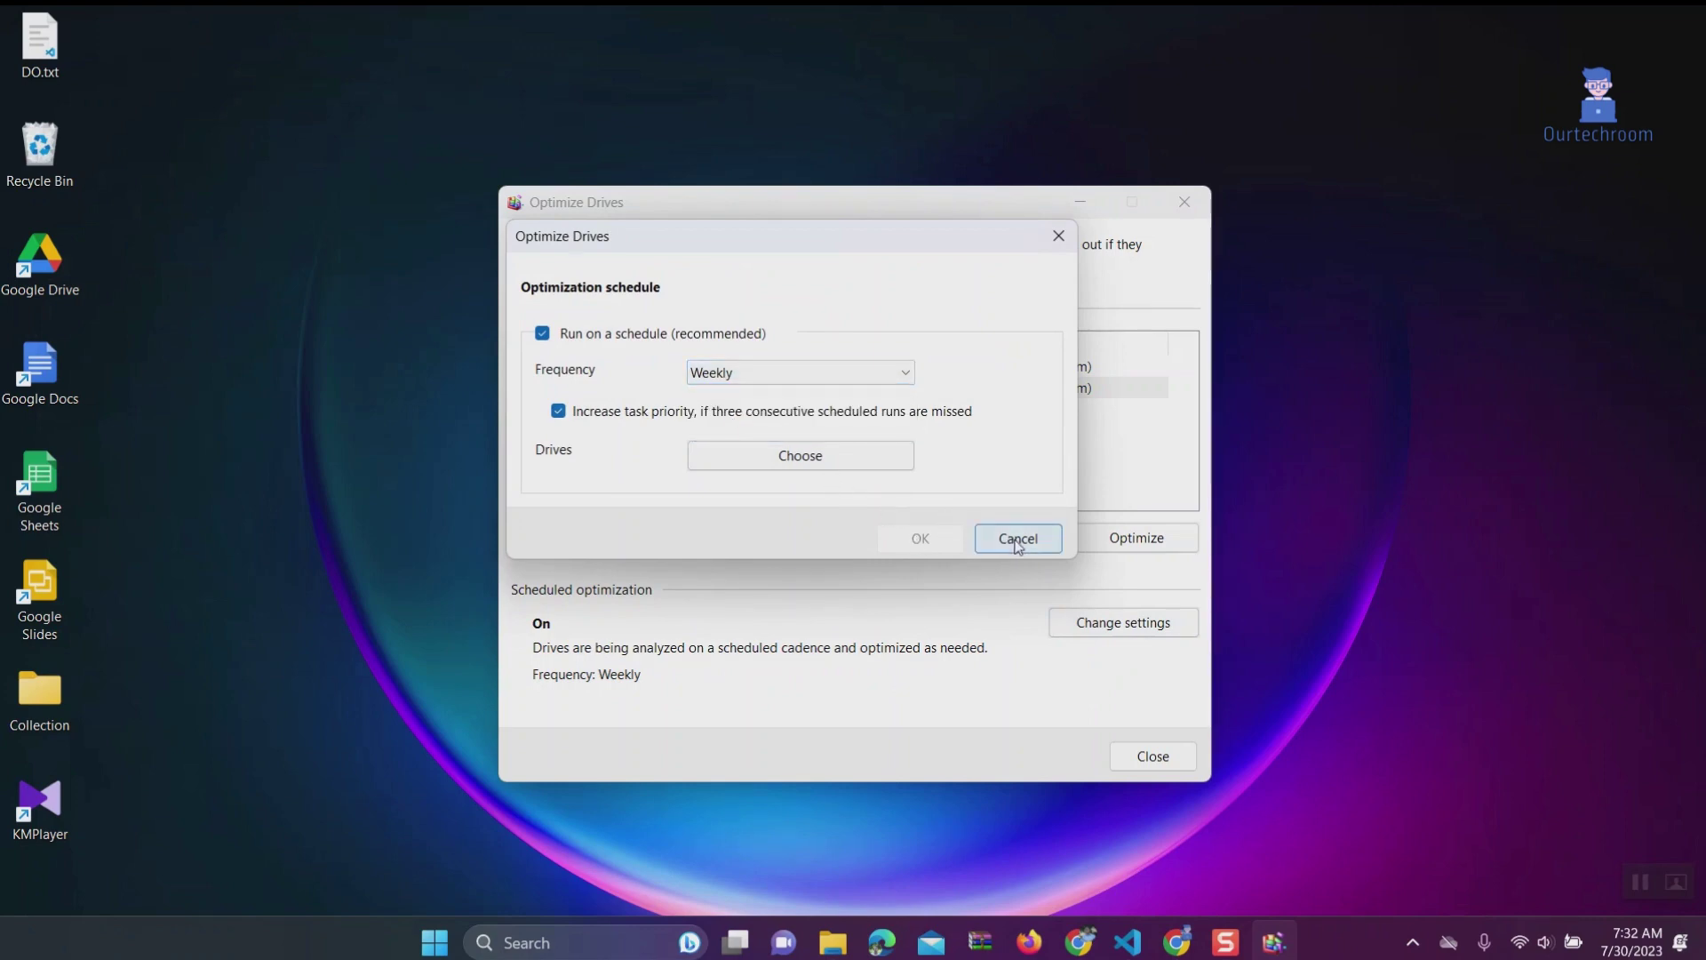
click(880, 373)
click(760, 395)
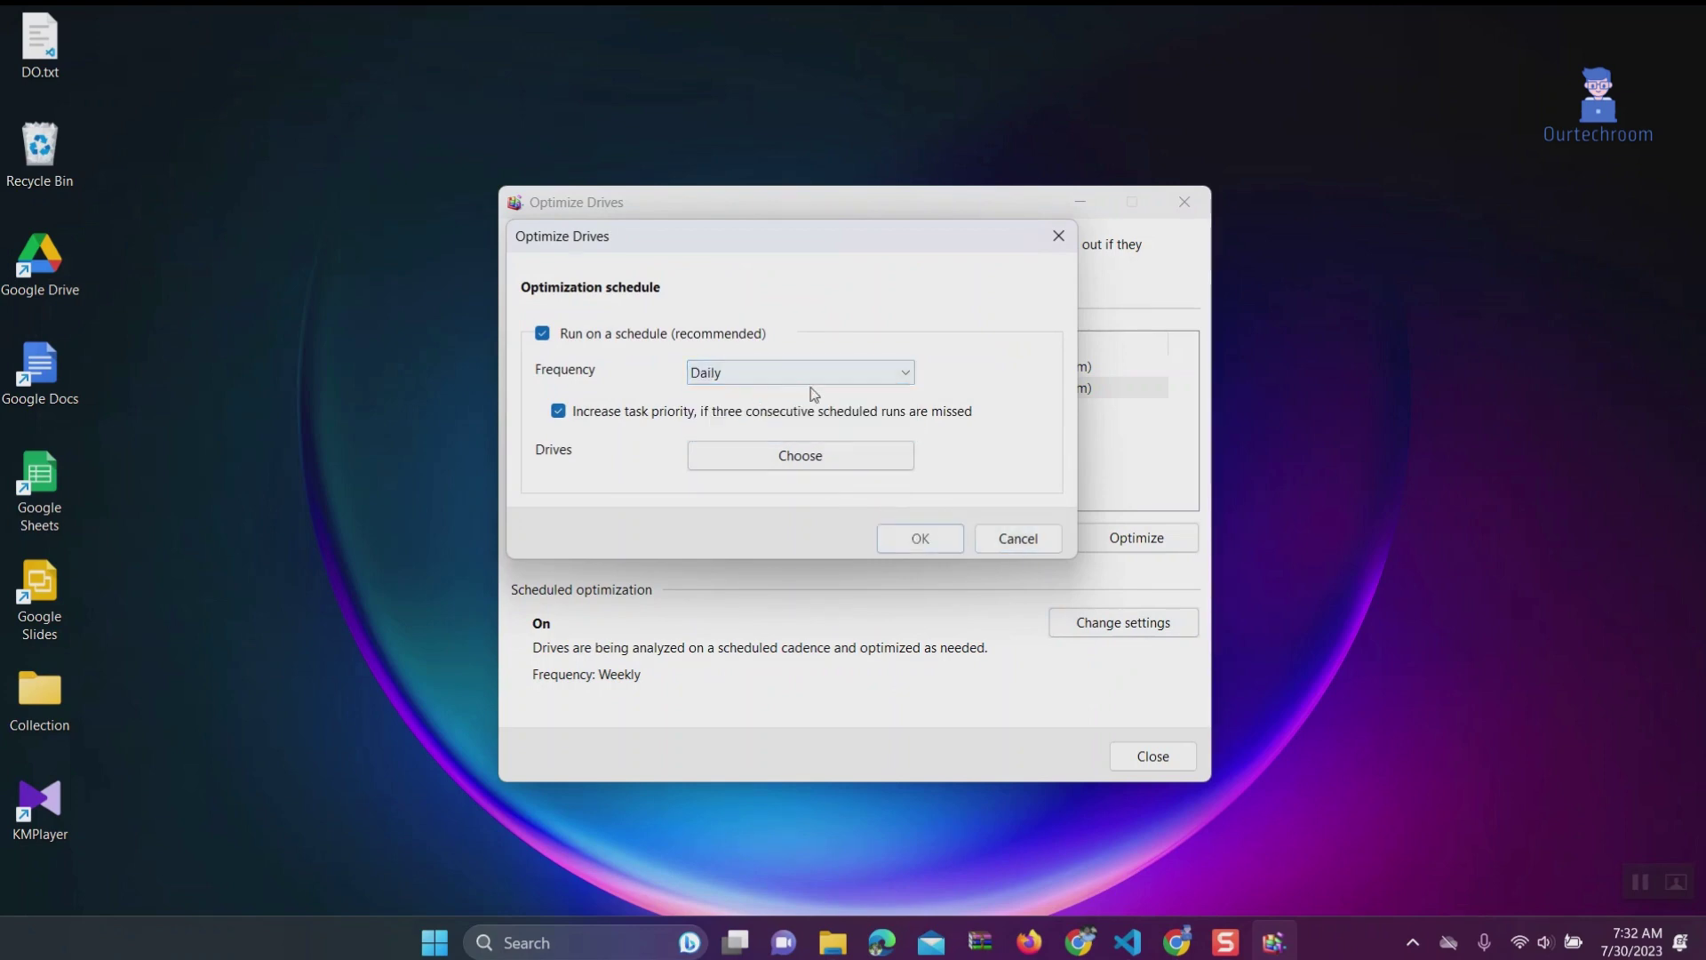
click(810, 377)
click(778, 414)
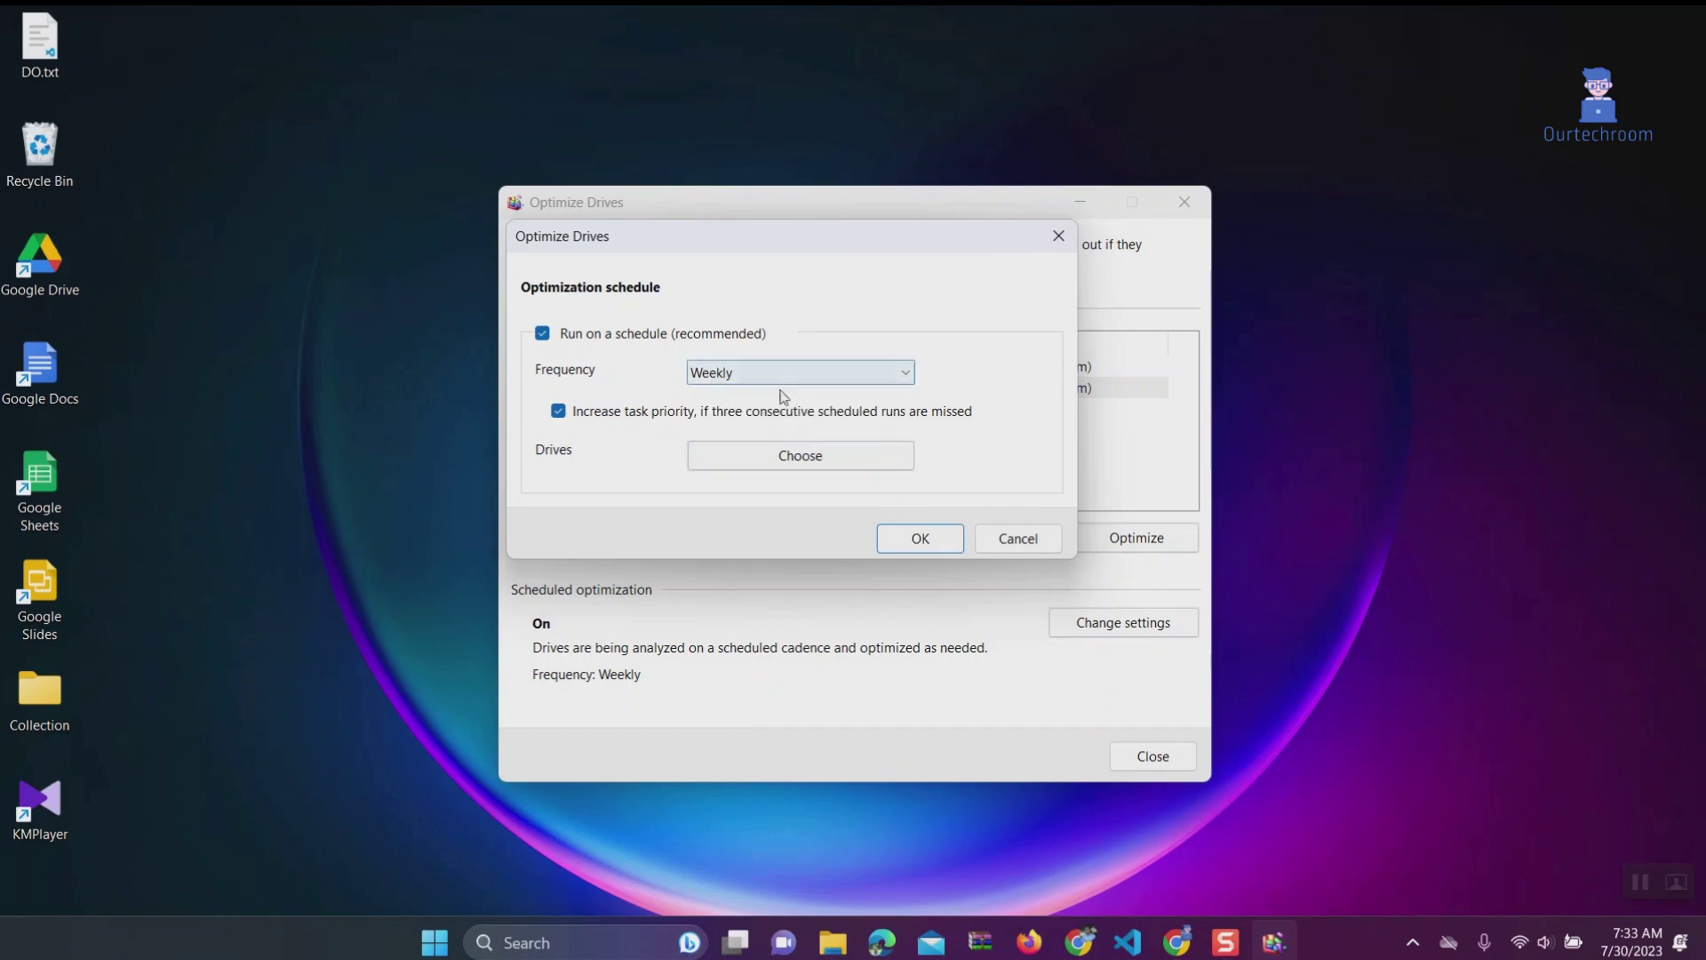
click(898, 540)
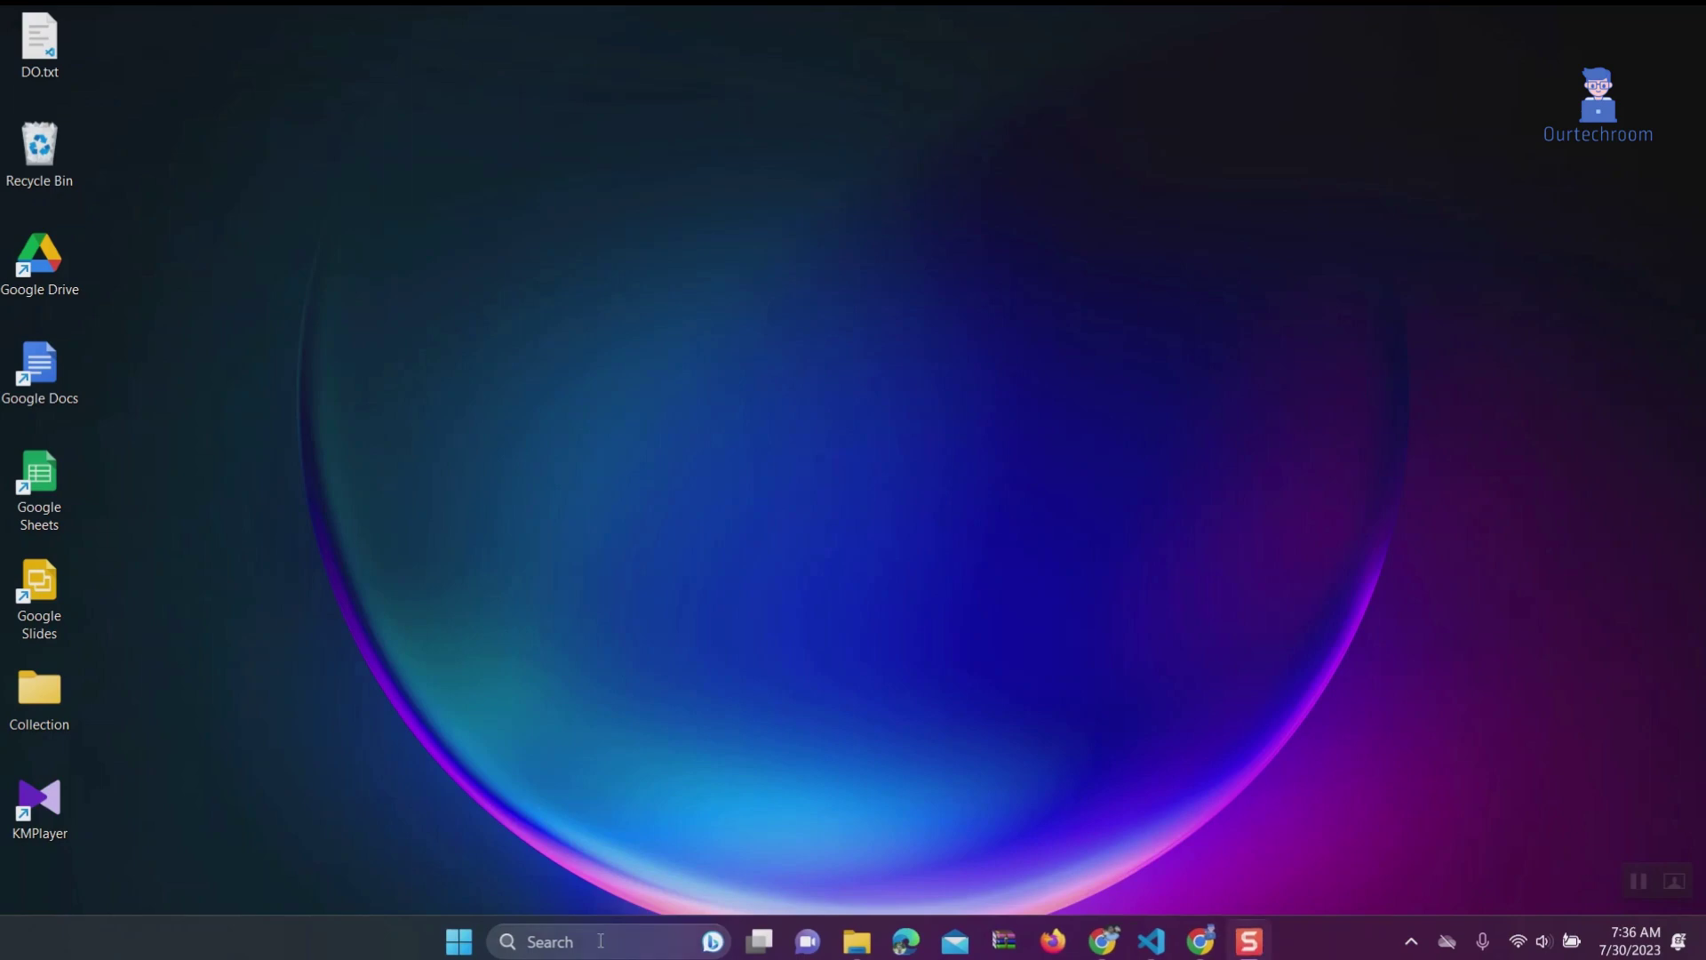
Step: Set Power mode to Best performance under Settings > System > Power & battery
click(613, 940)
text(settings)
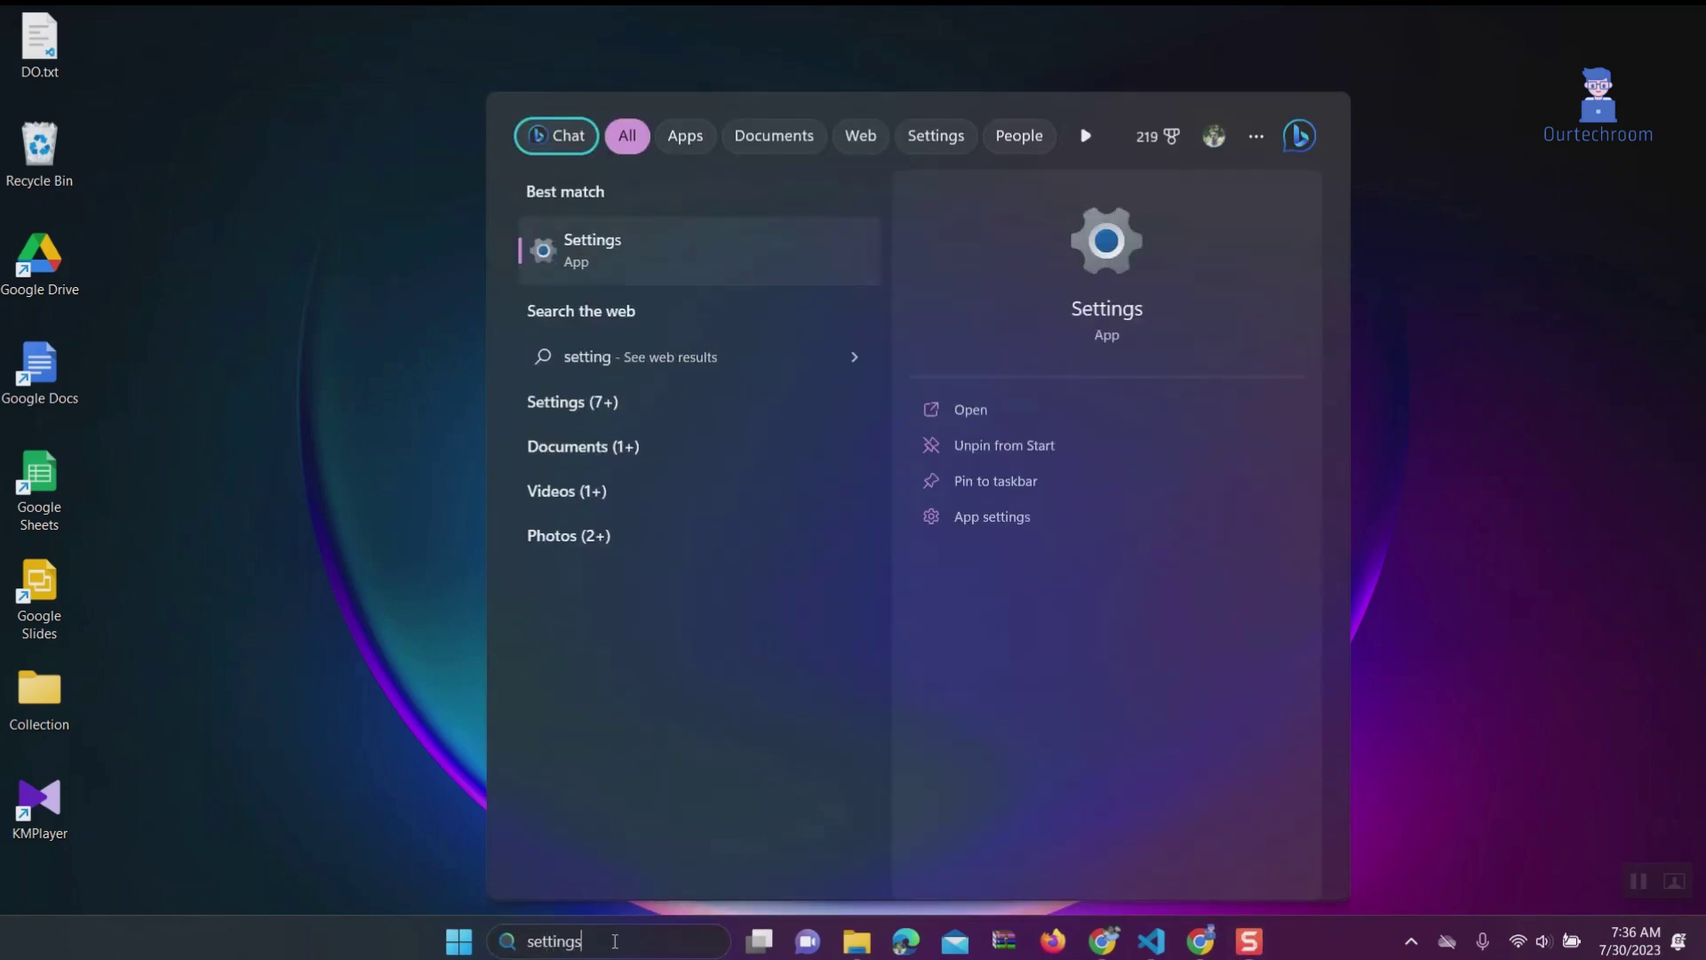
click(665, 253)
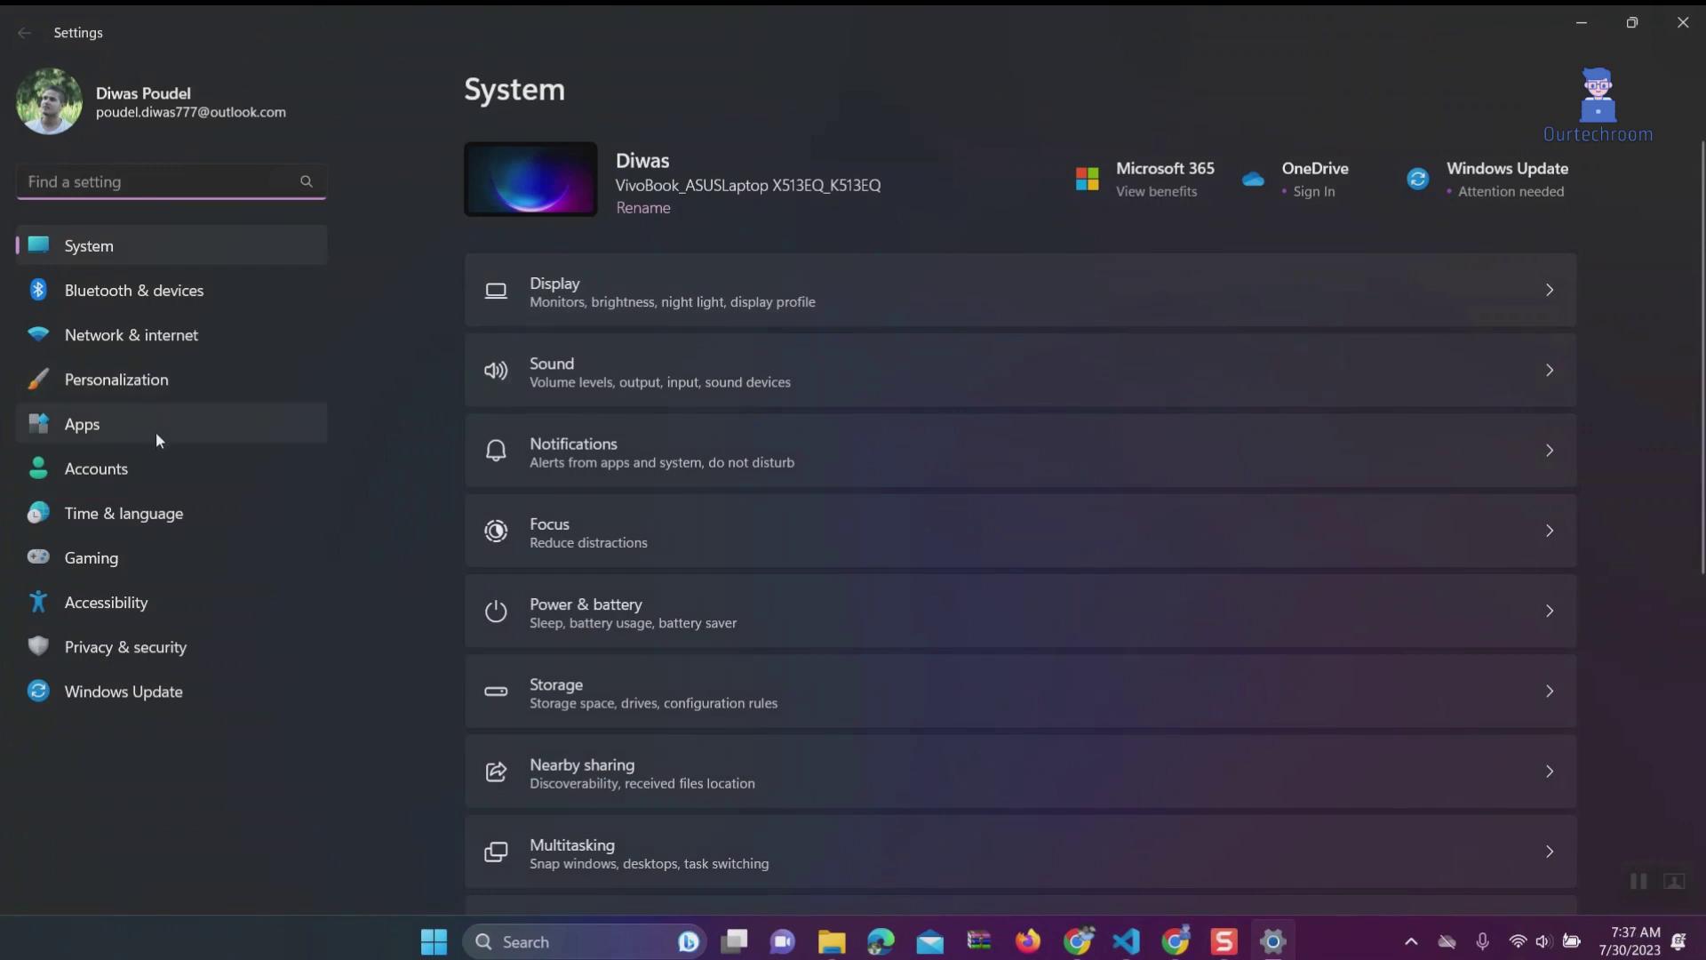
click(613, 626)
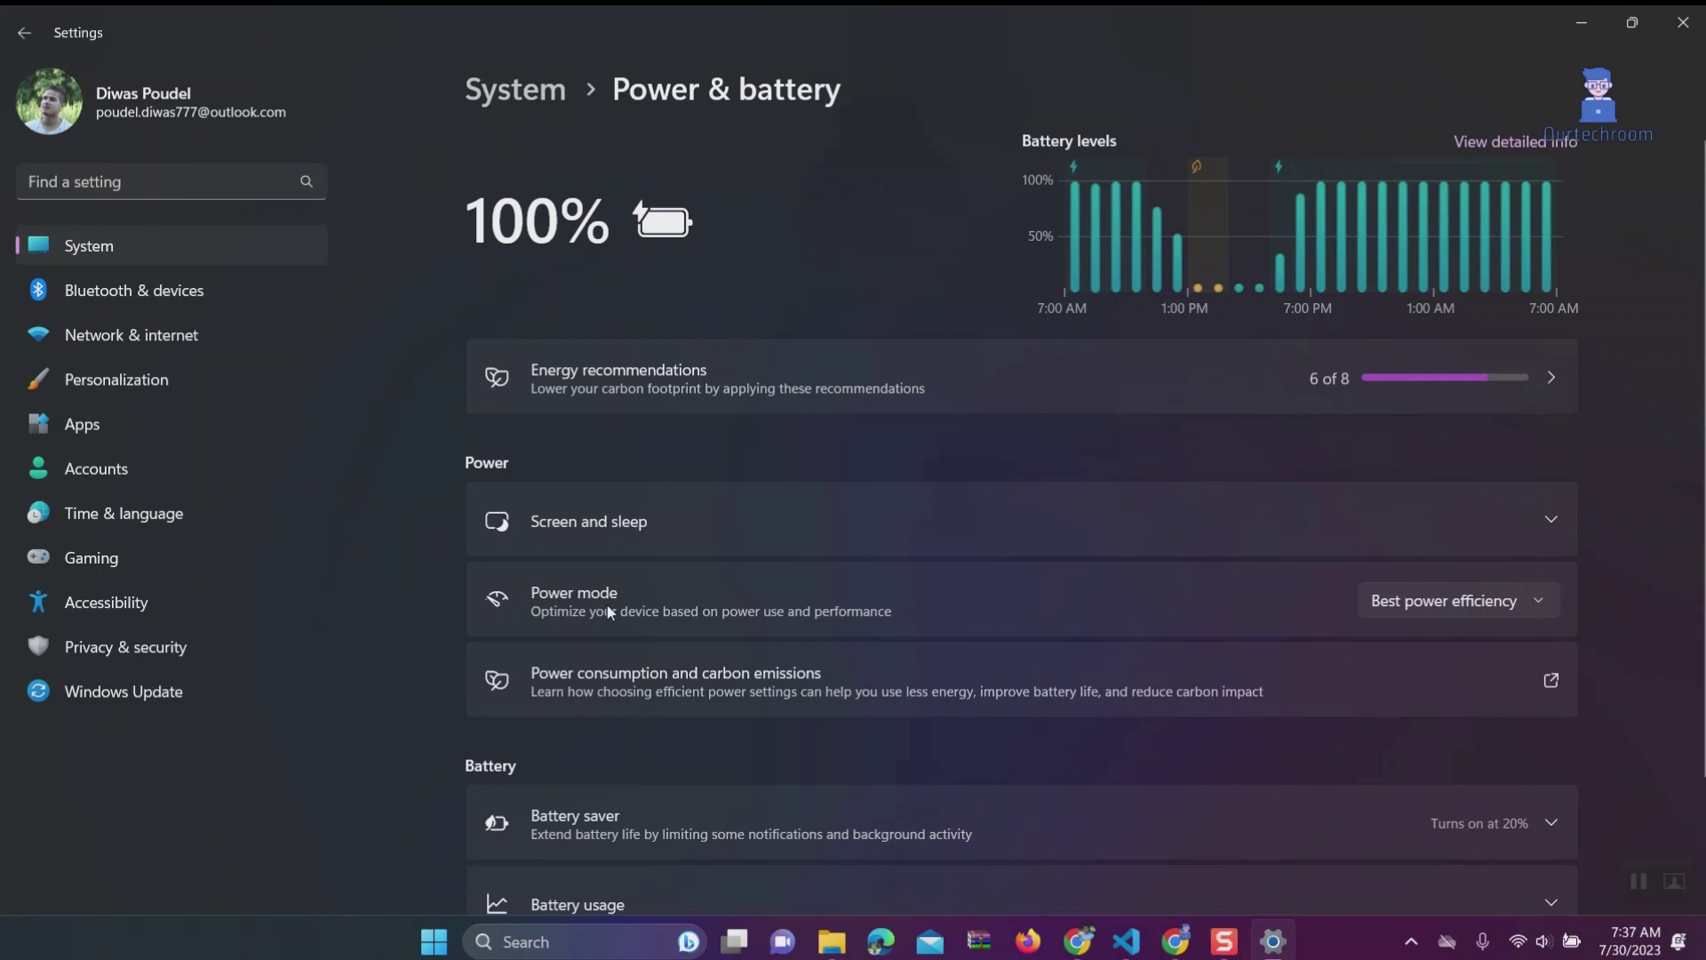
click(1460, 597)
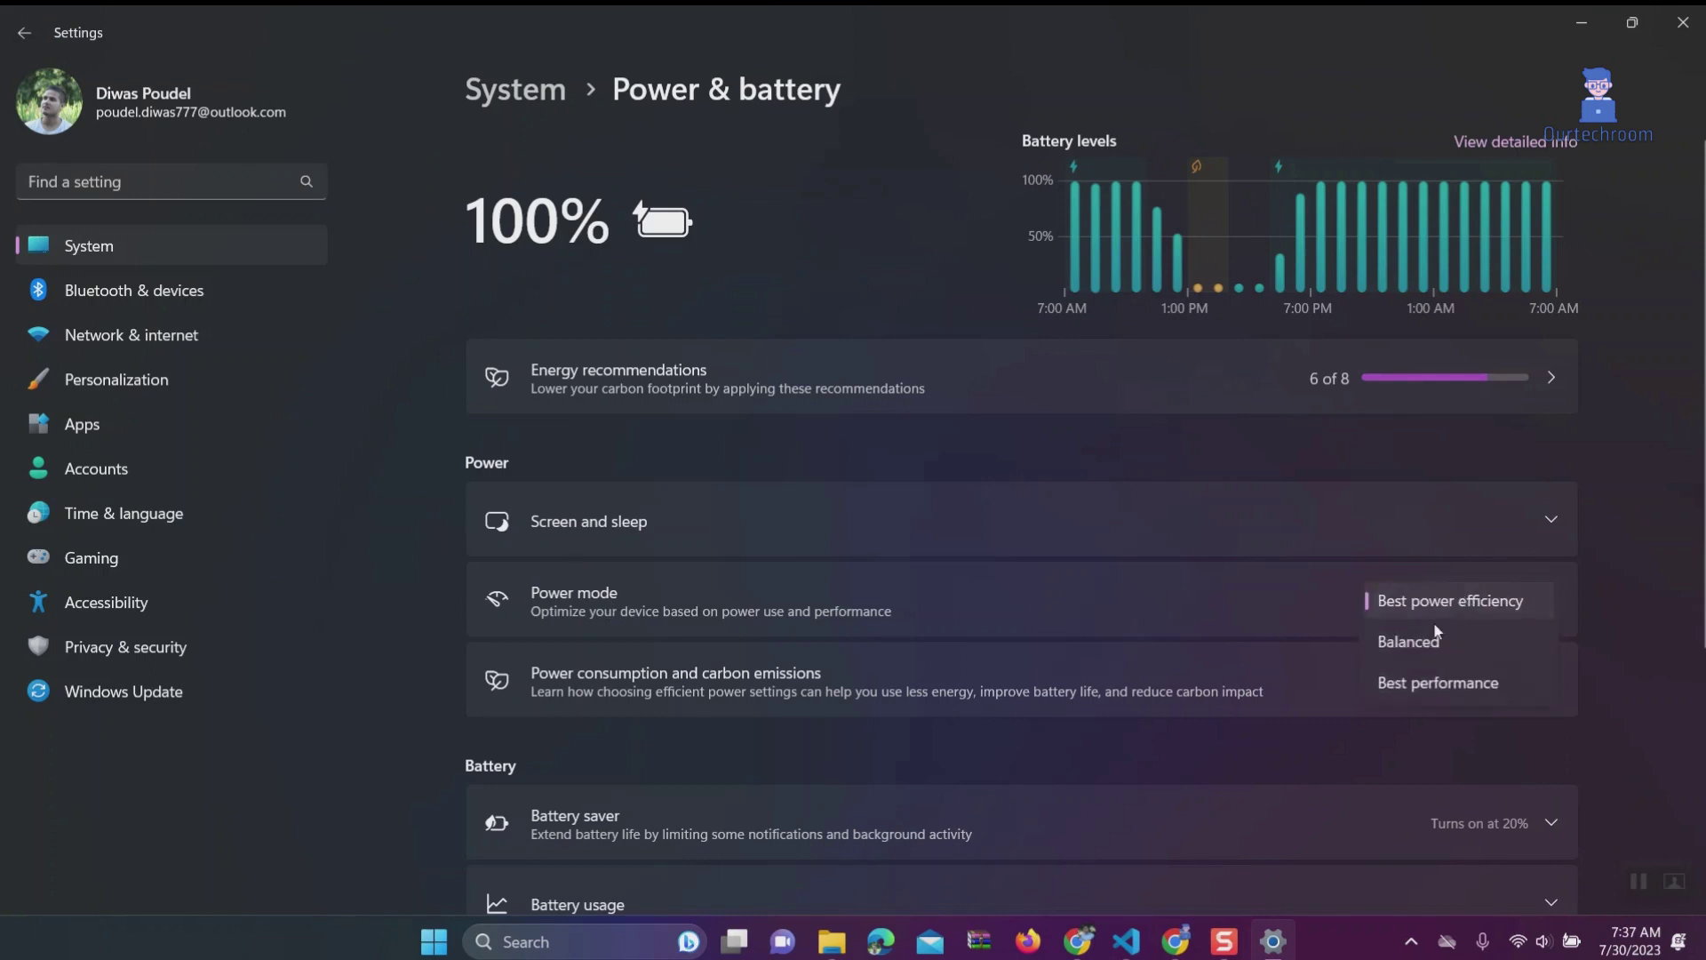
click(1420, 684)
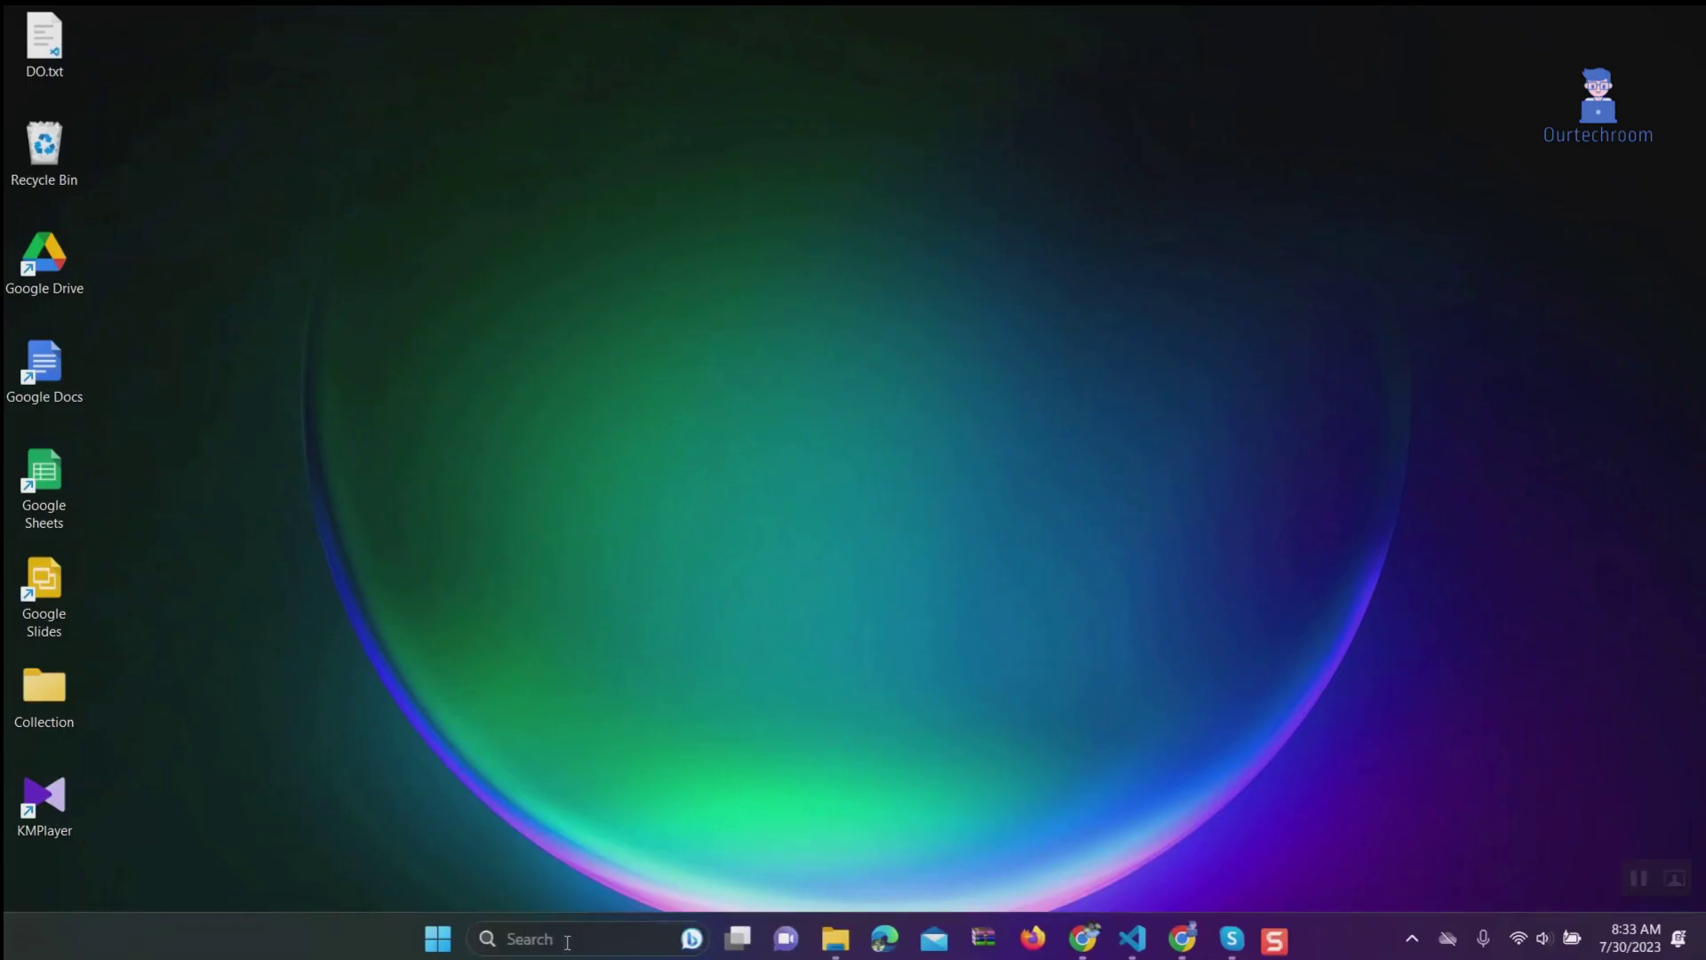
click(565, 940)
Step: Set Performance visual effects to Adjust for best performance, apply, and close System Properties
text(system setting)
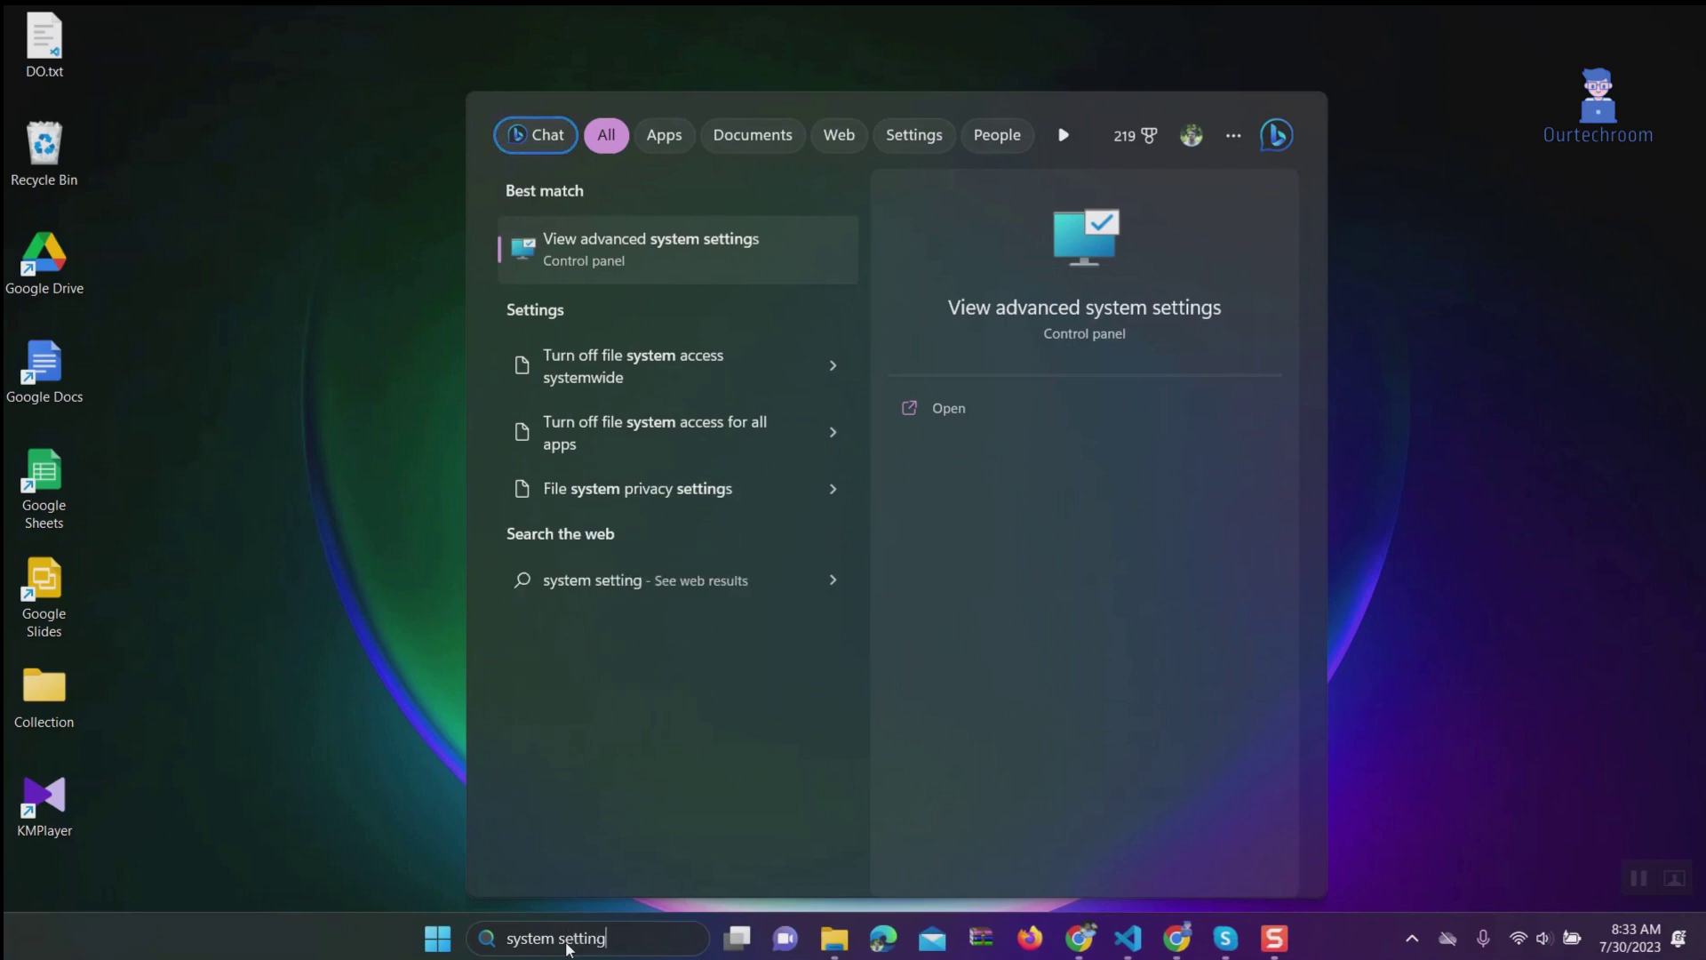
click(760, 266)
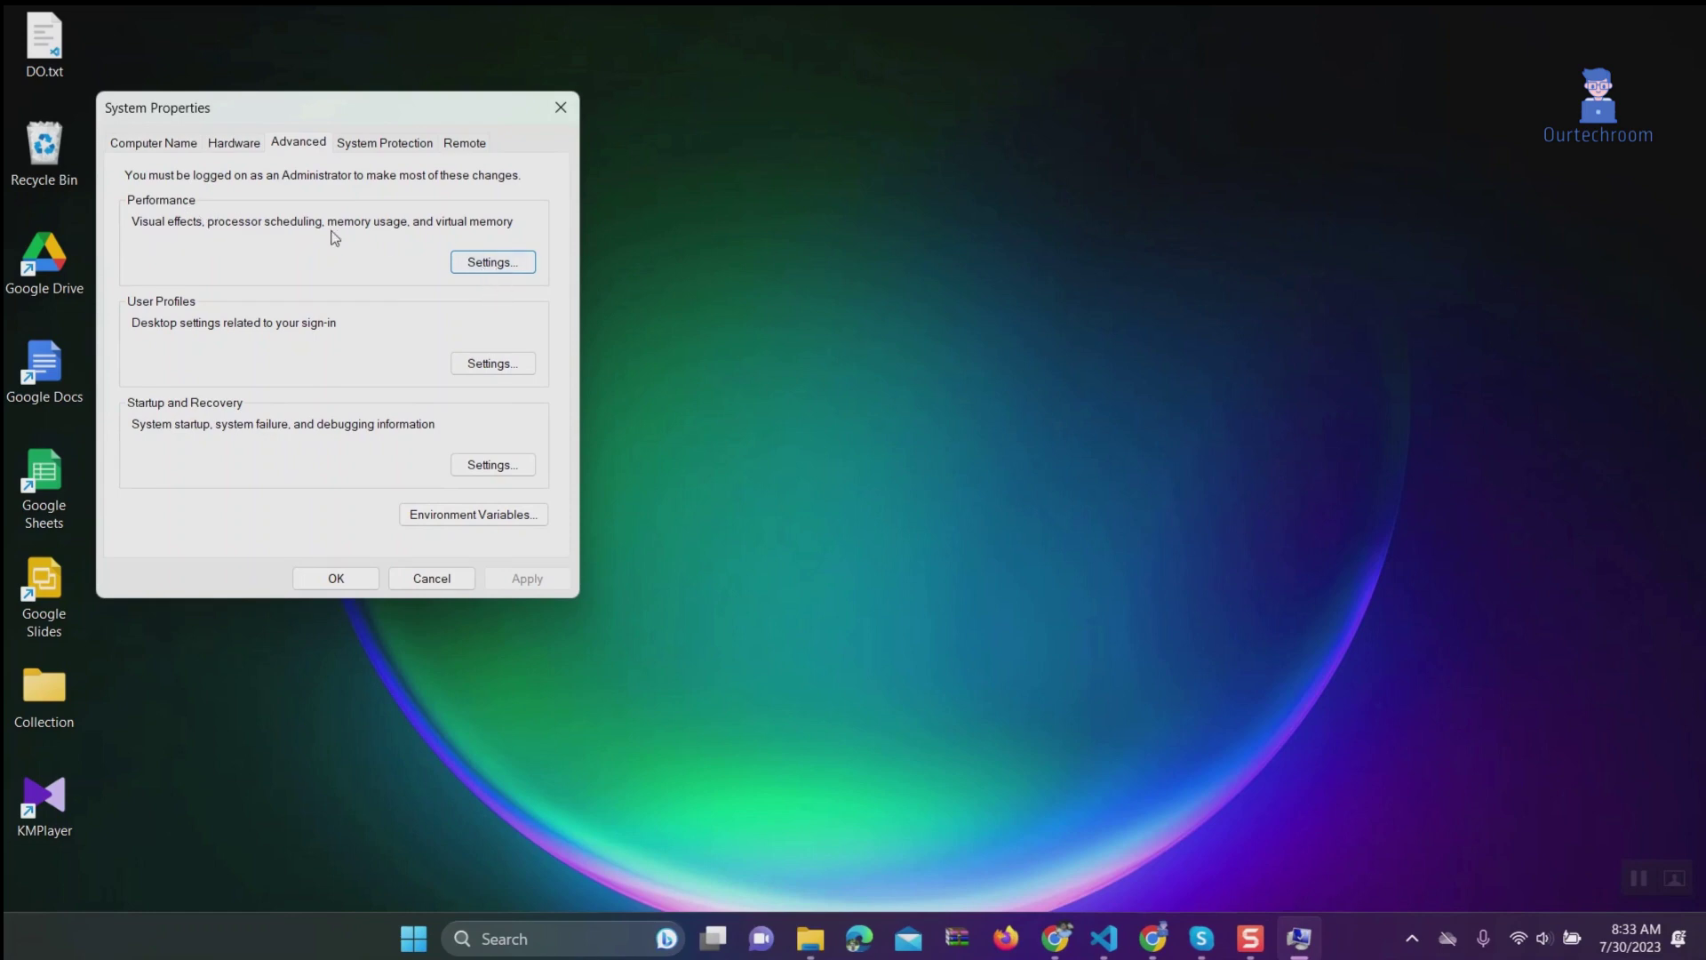
click(472, 265)
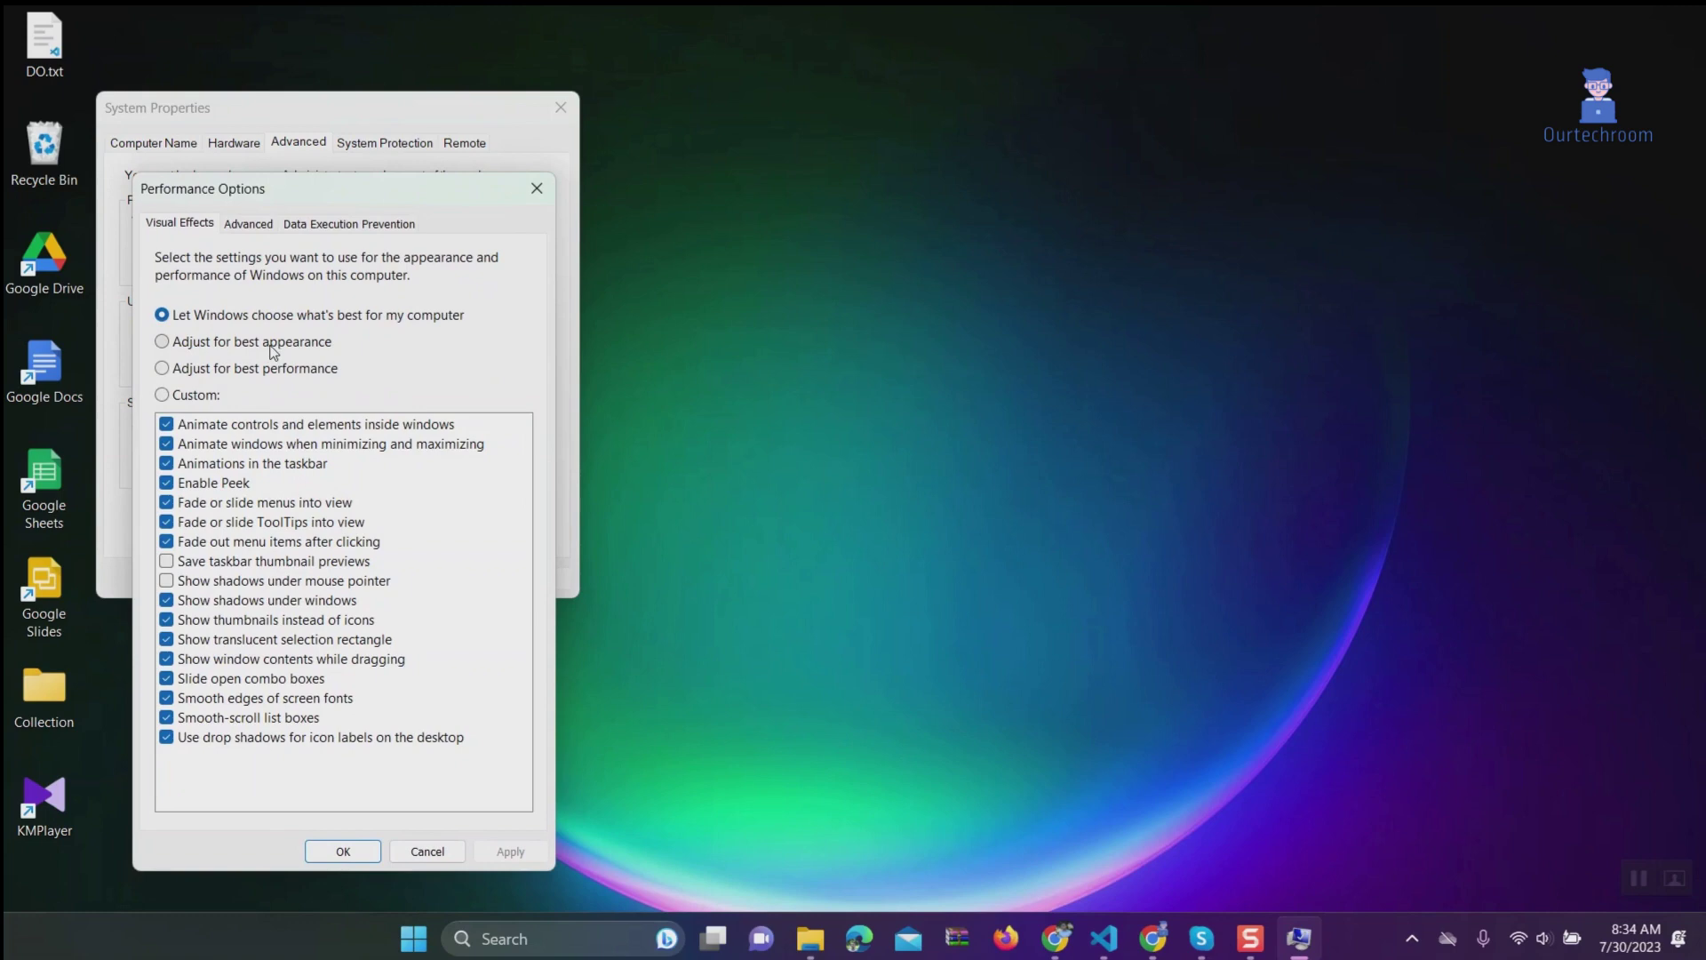
click(283, 371)
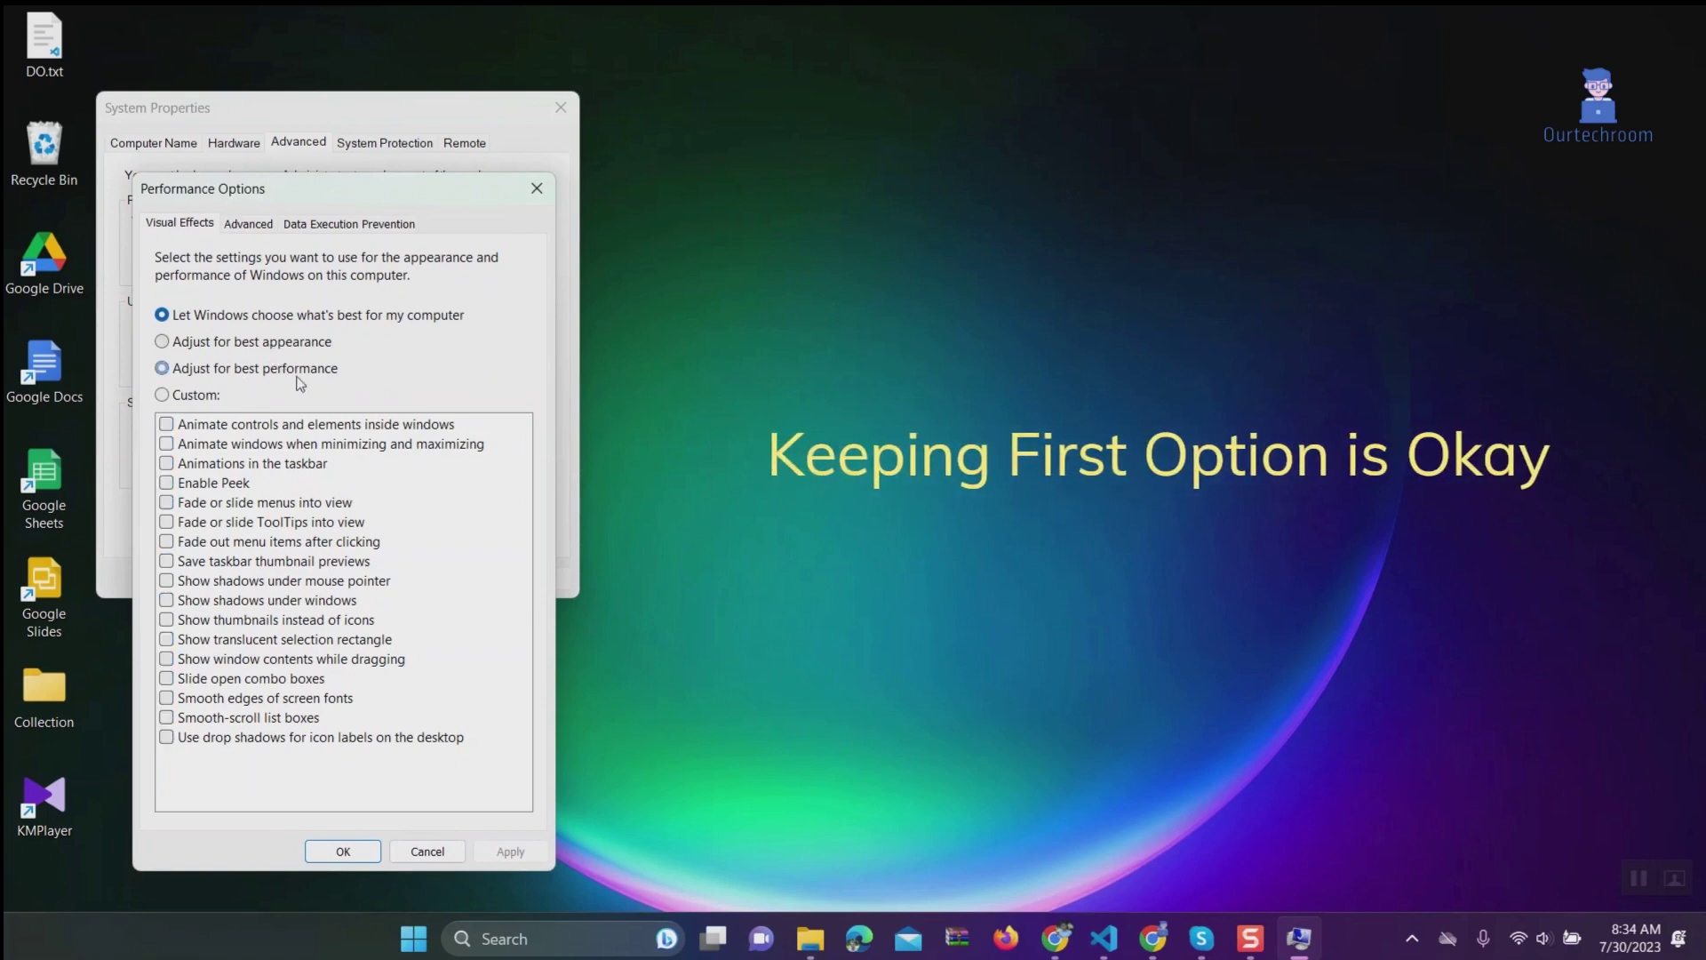
click(505, 853)
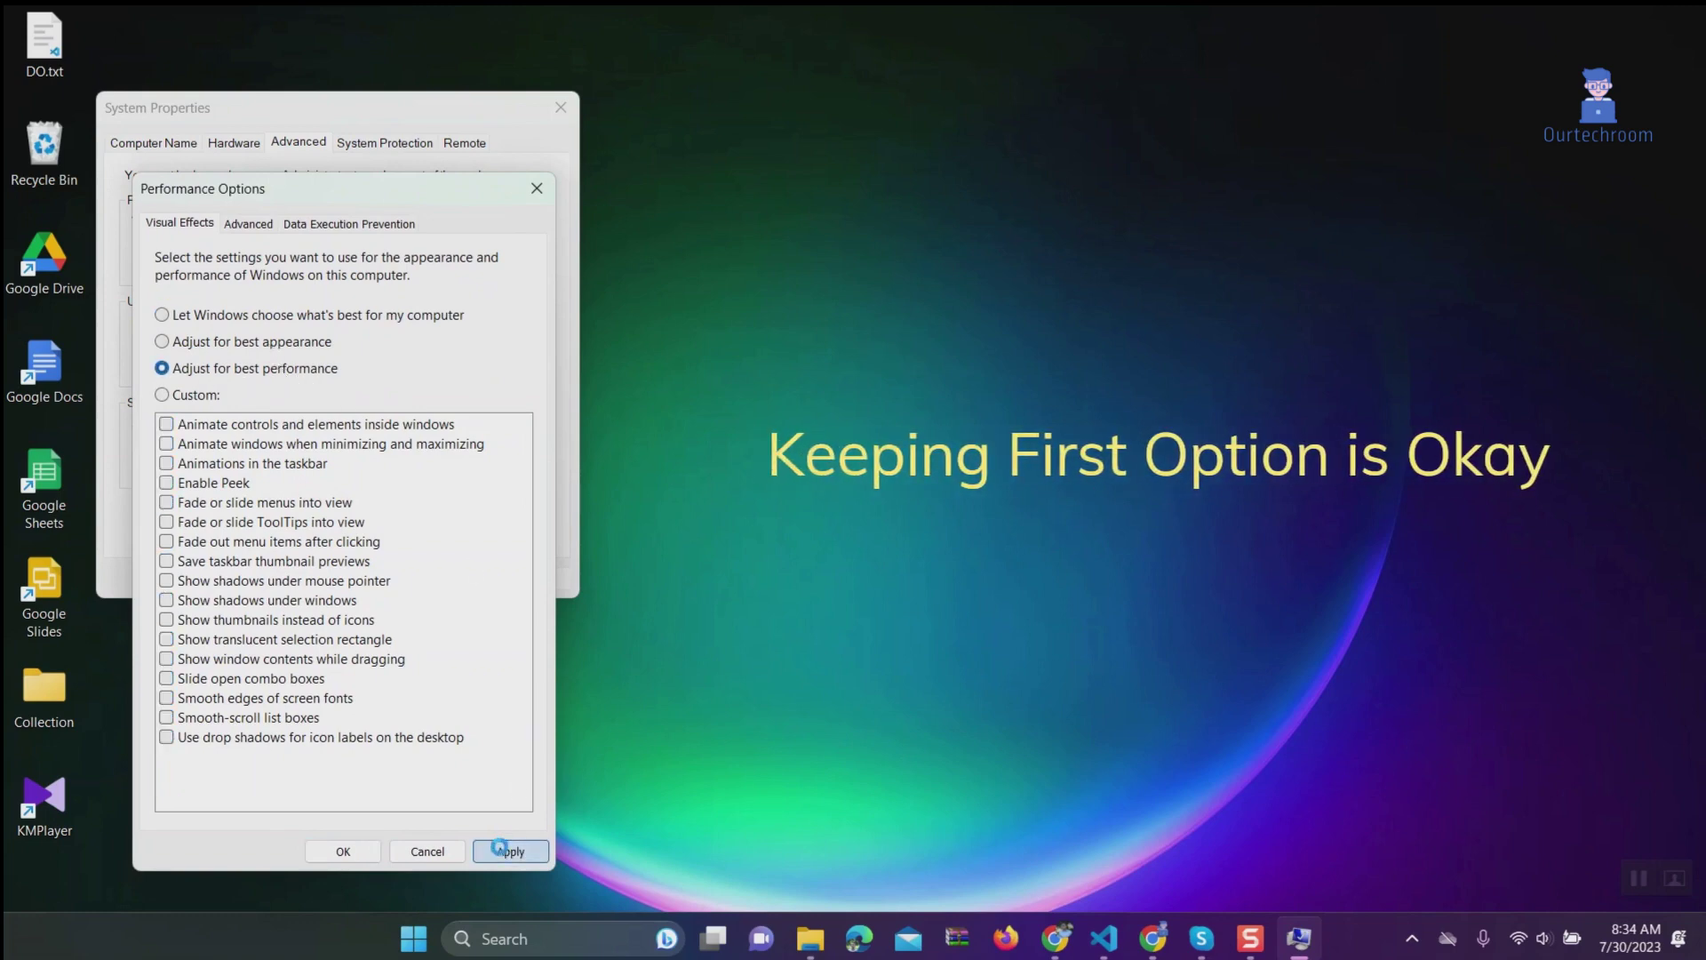
click(344, 851)
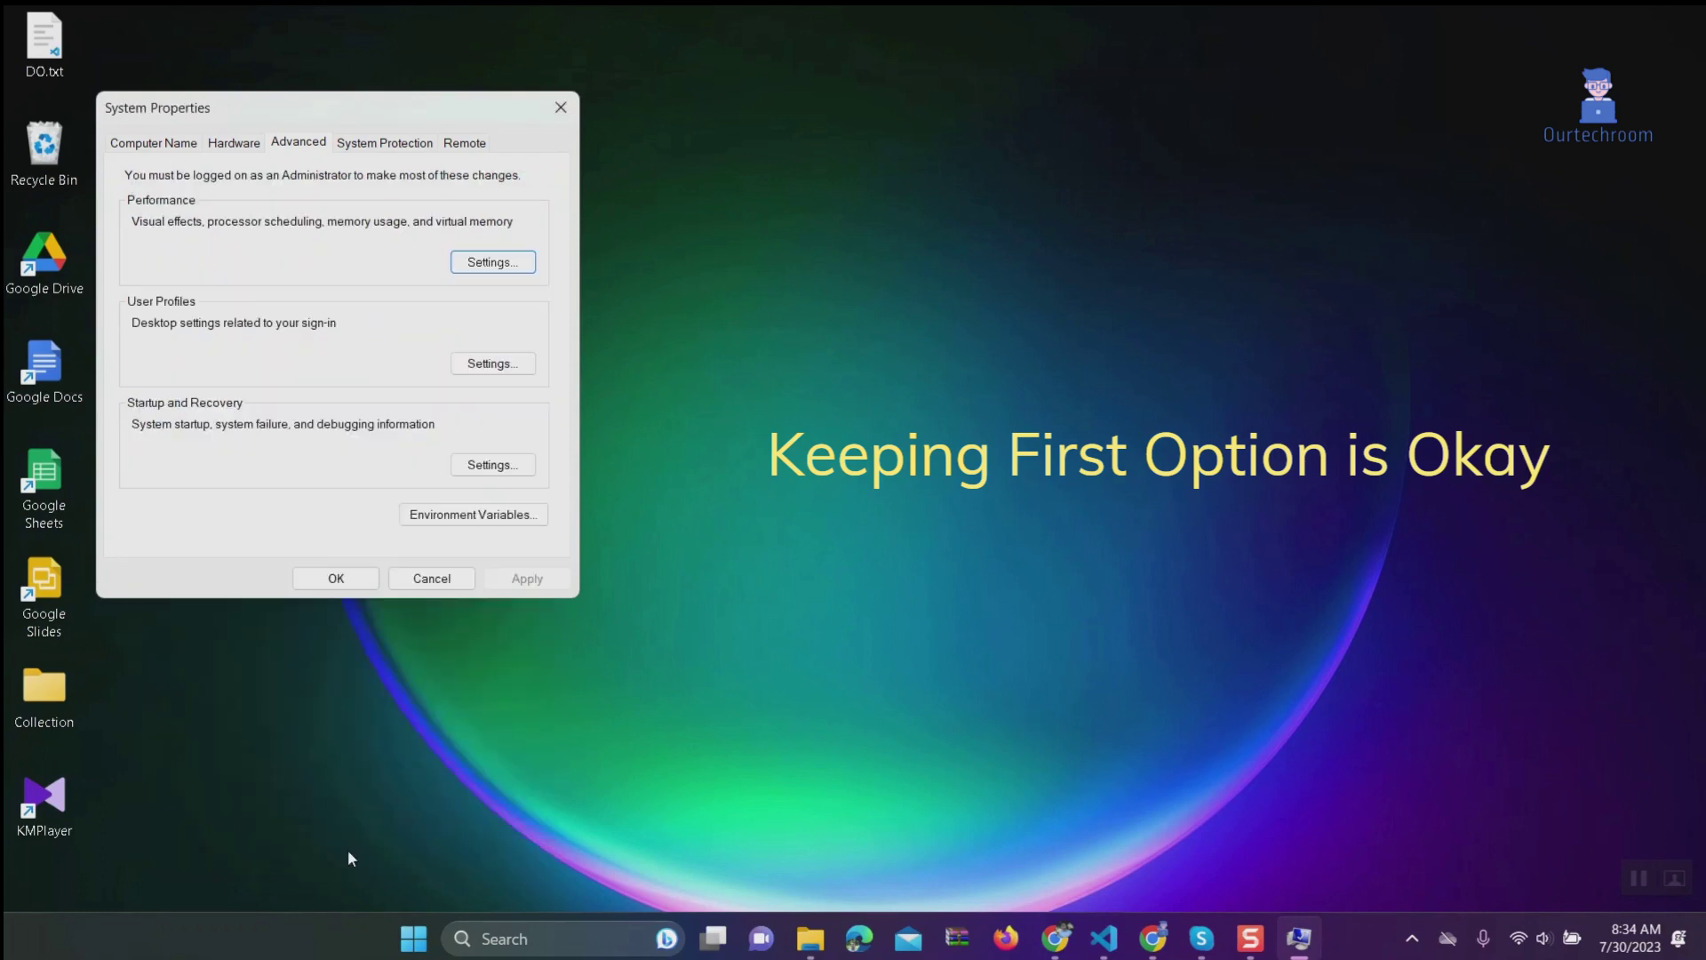
click(338, 579)
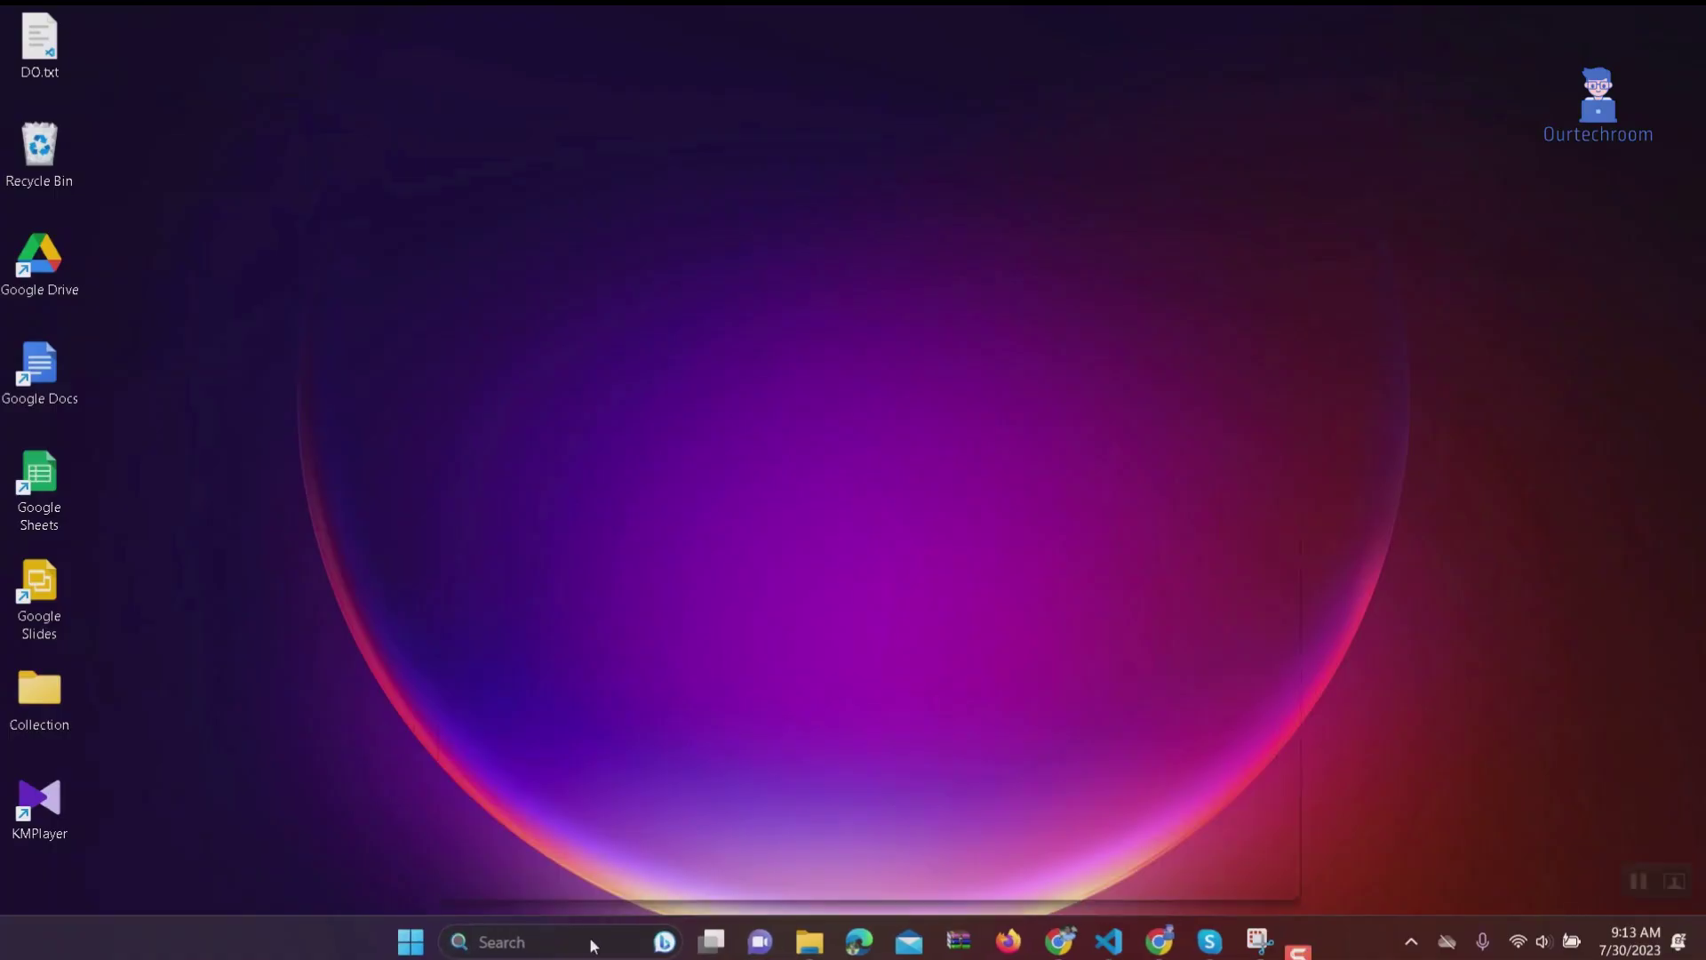
Step: Open Device Manager from search and maximize its window
click(588, 940)
text(device manager)
key(BackSpace)
key(BackSpace)
key(BackSpace)
text(e)
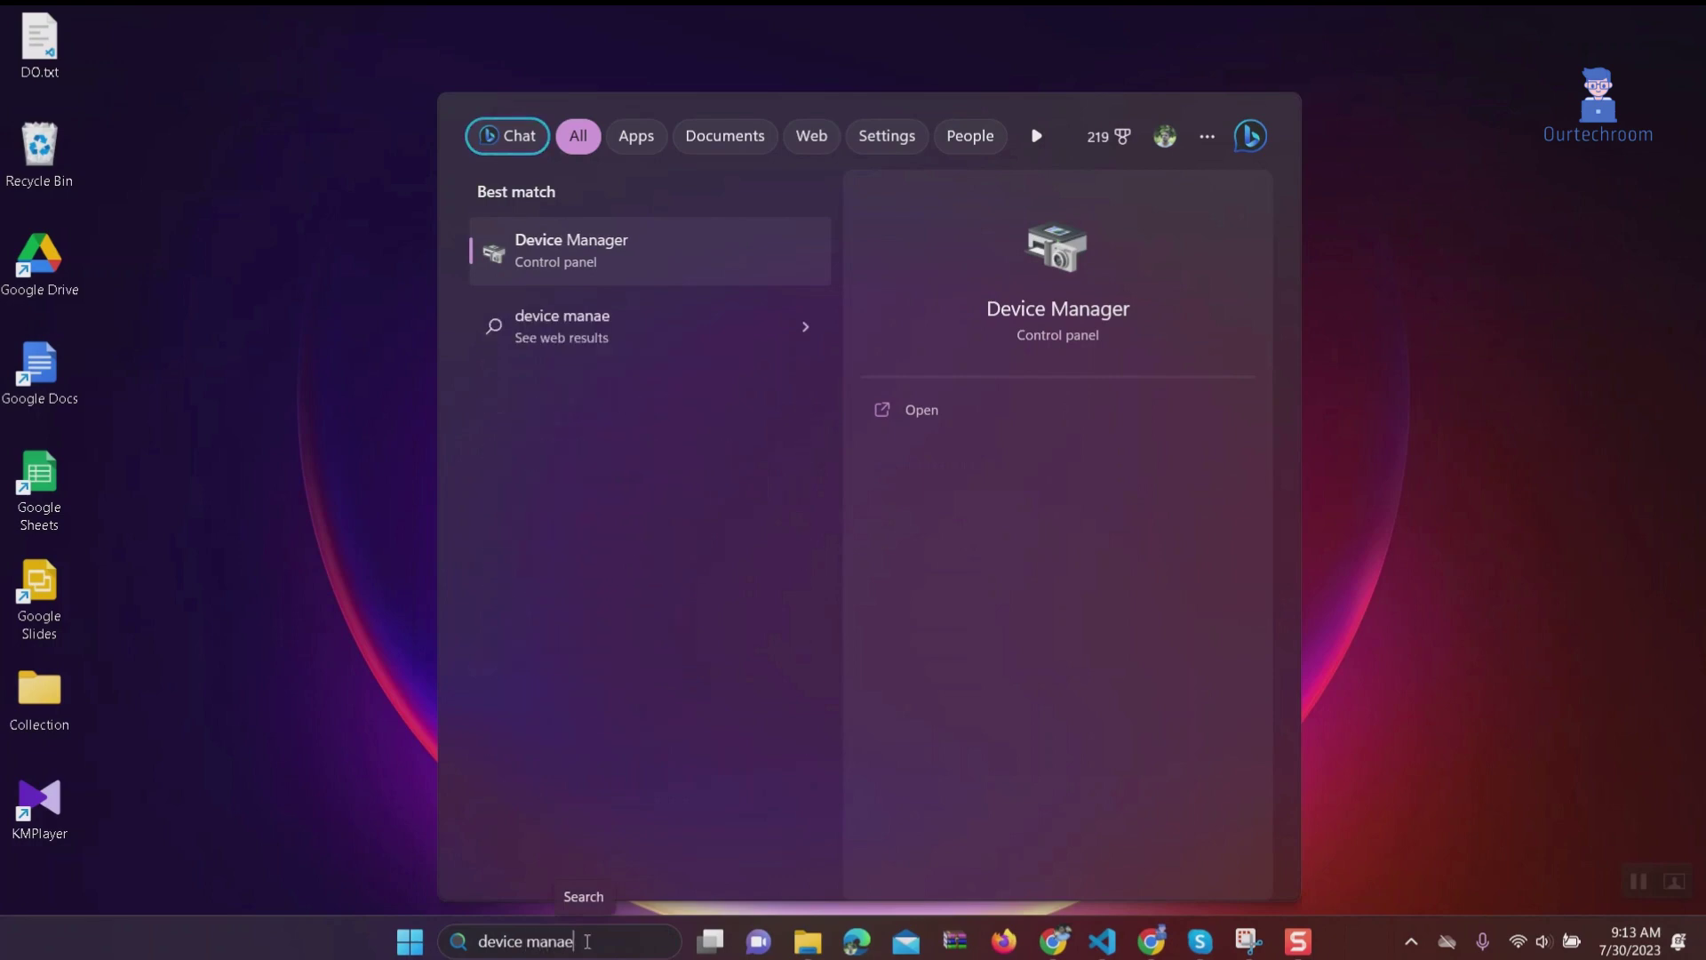
key(BackSpace)
text(ger)
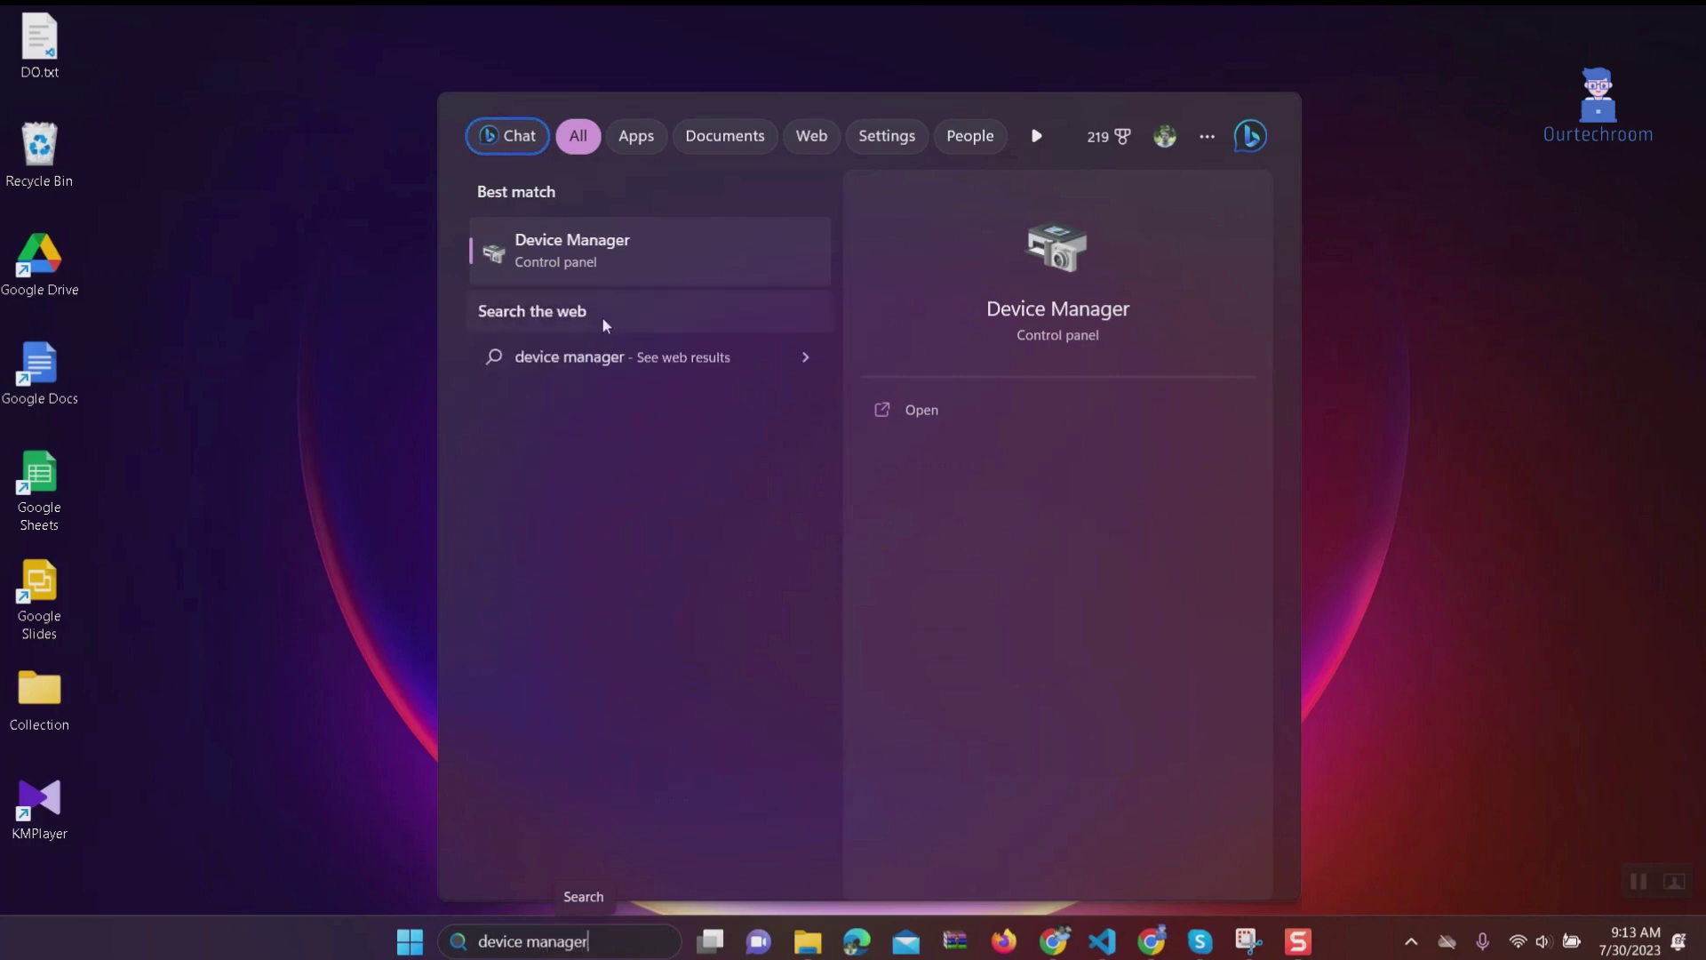
click(595, 256)
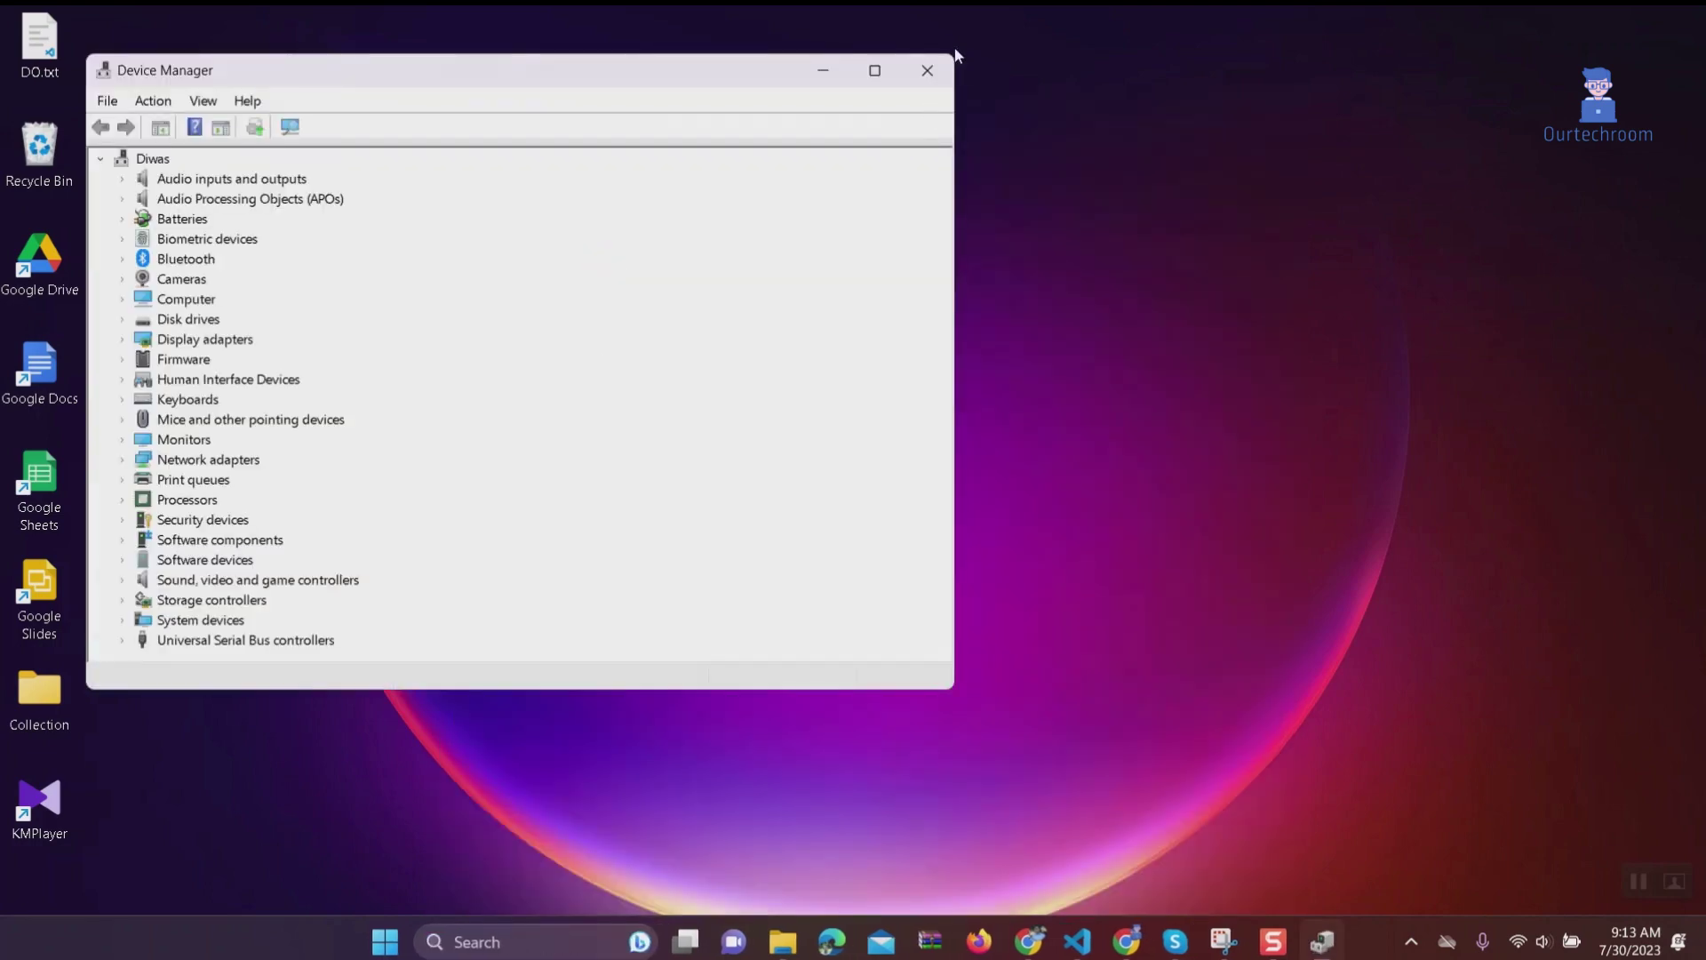
click(876, 71)
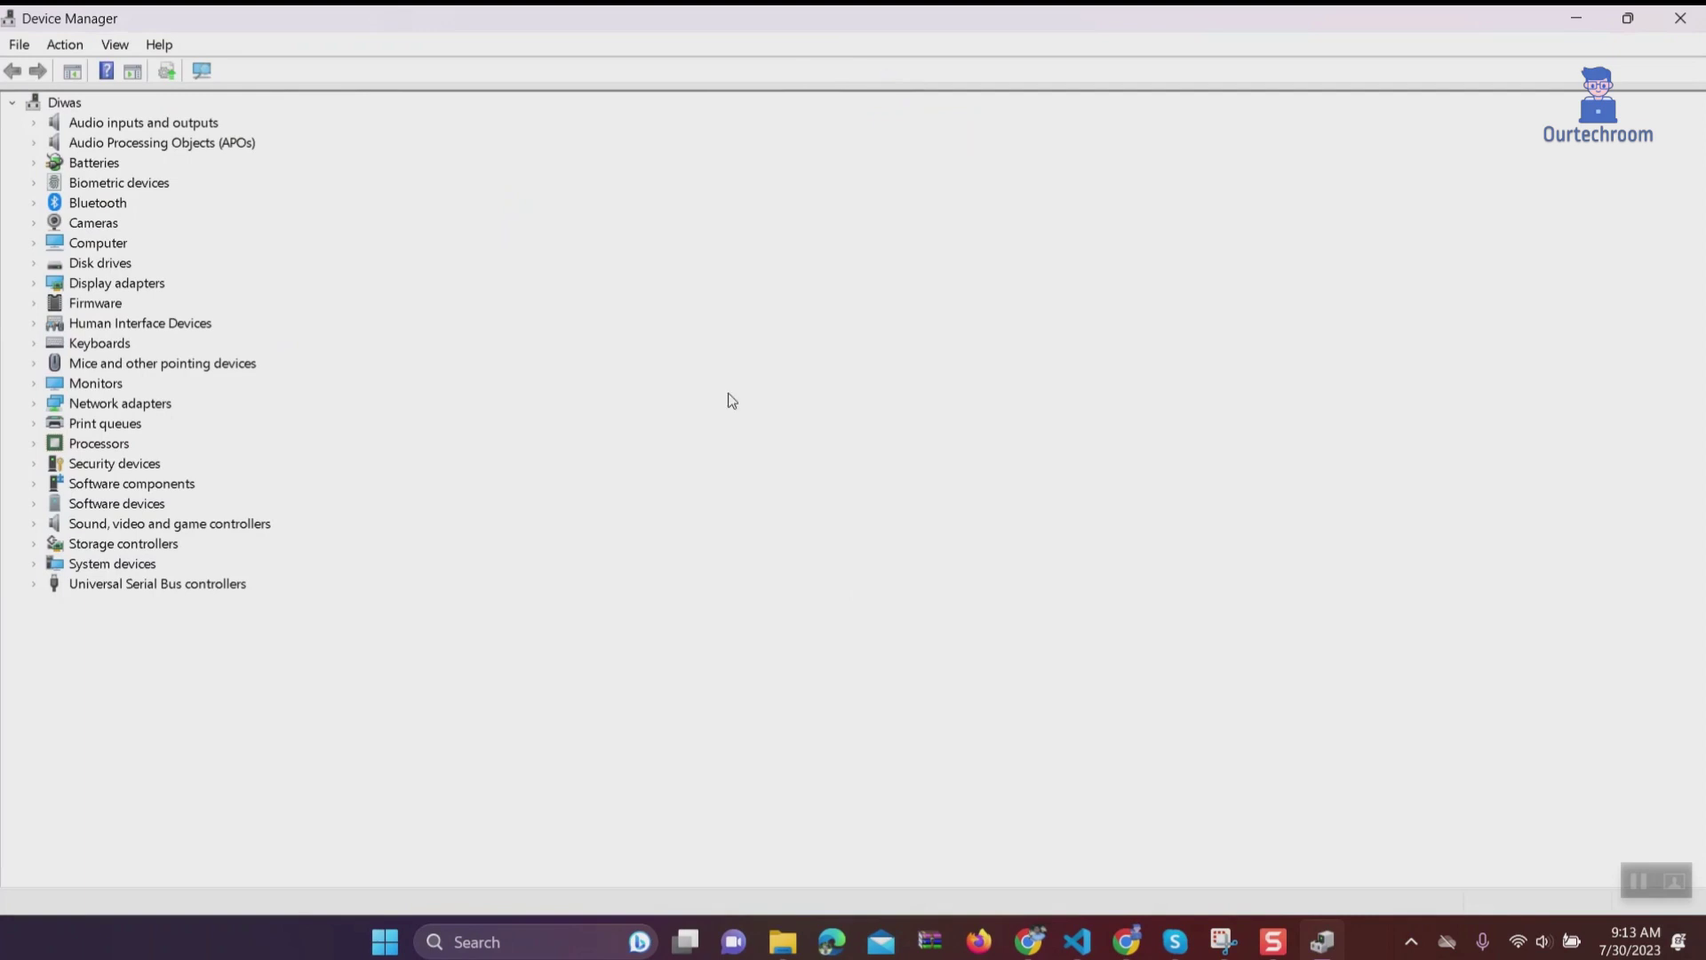
Step: Search automatically for updated drivers for the Rapoo headset and Realtek microphones
click(36, 125)
click(135, 145)
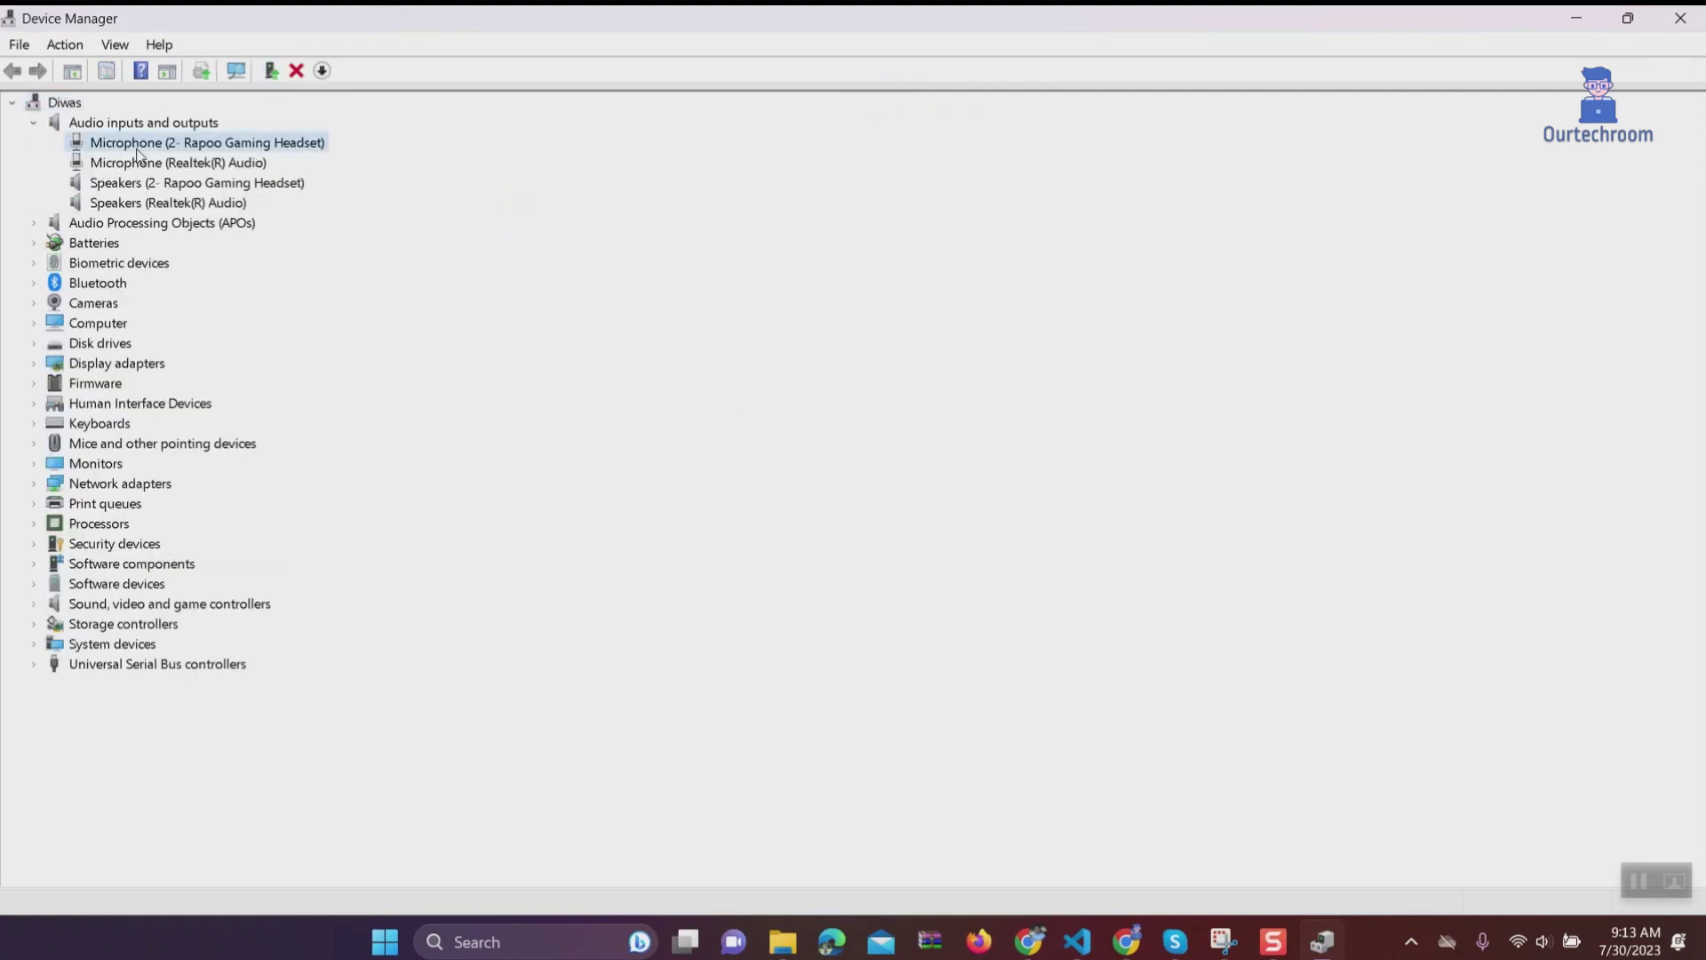
click(206, 166)
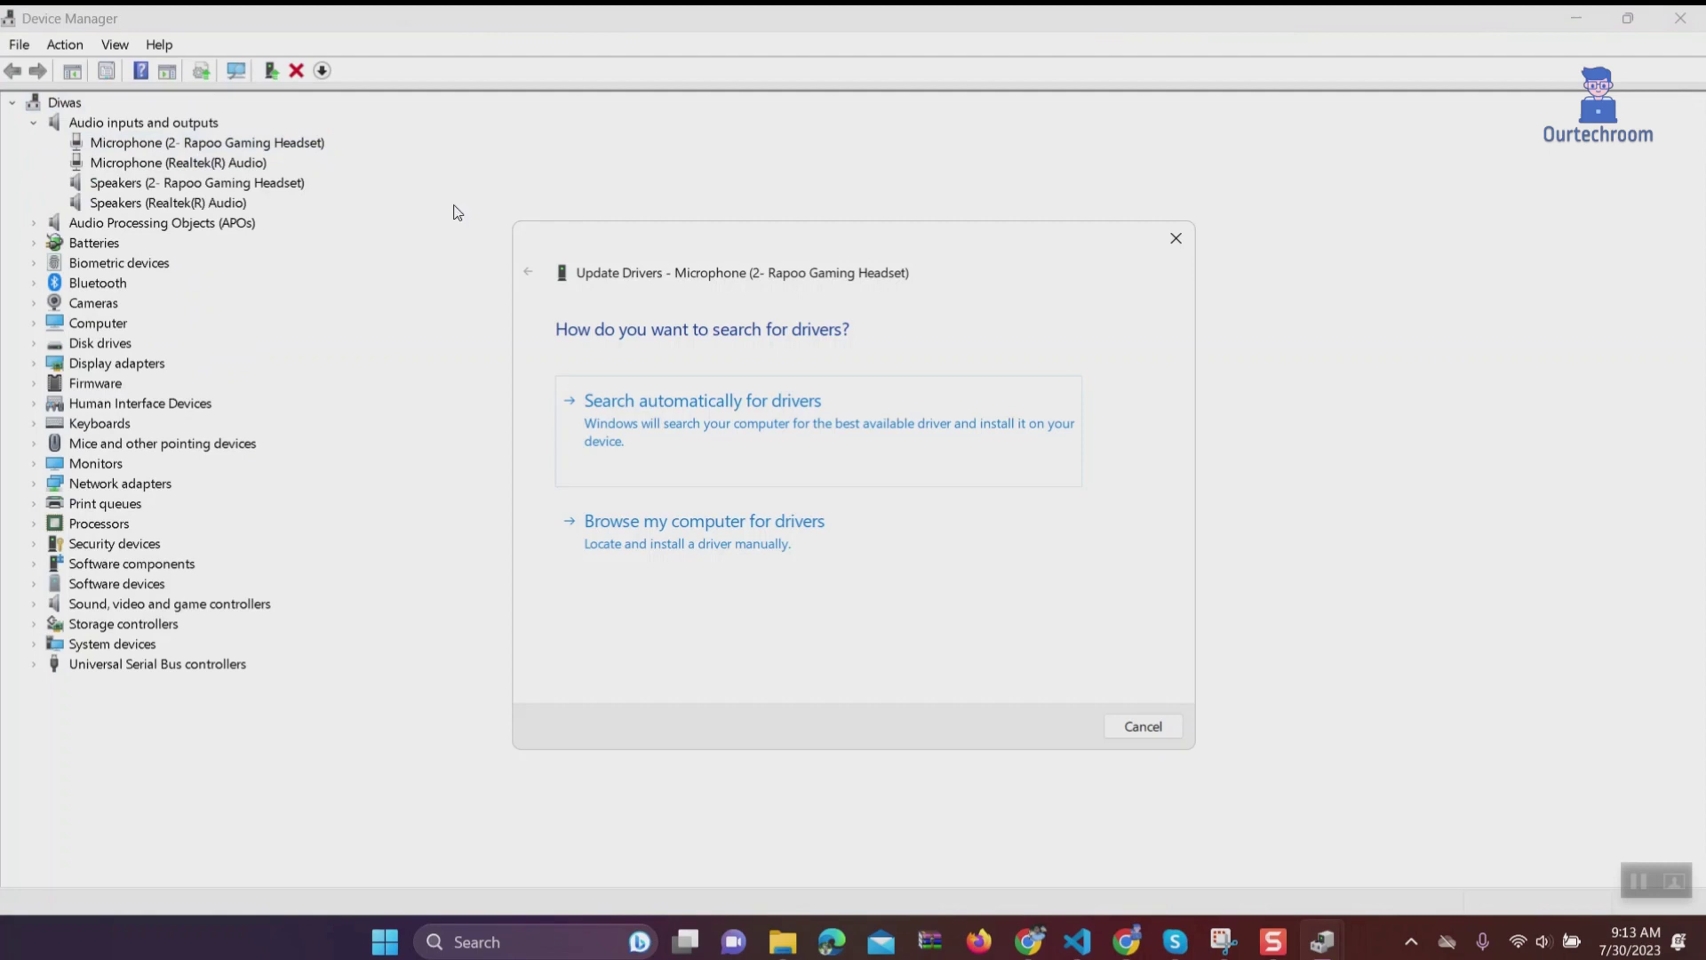
click(633, 417)
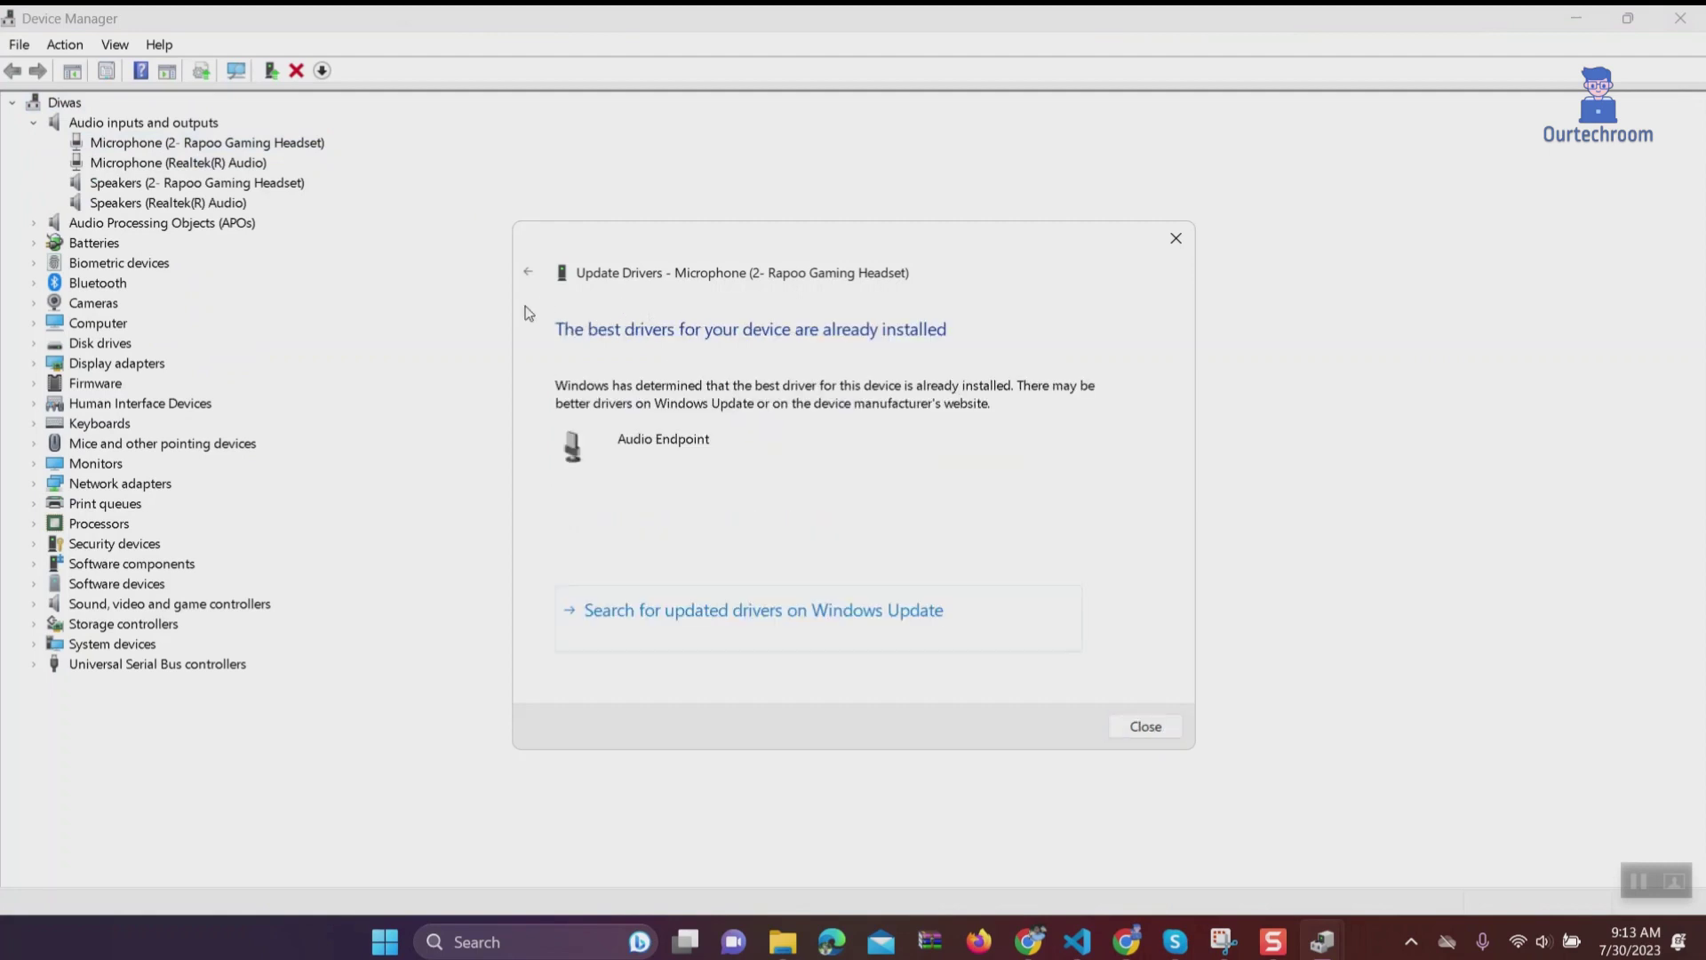
click(1146, 726)
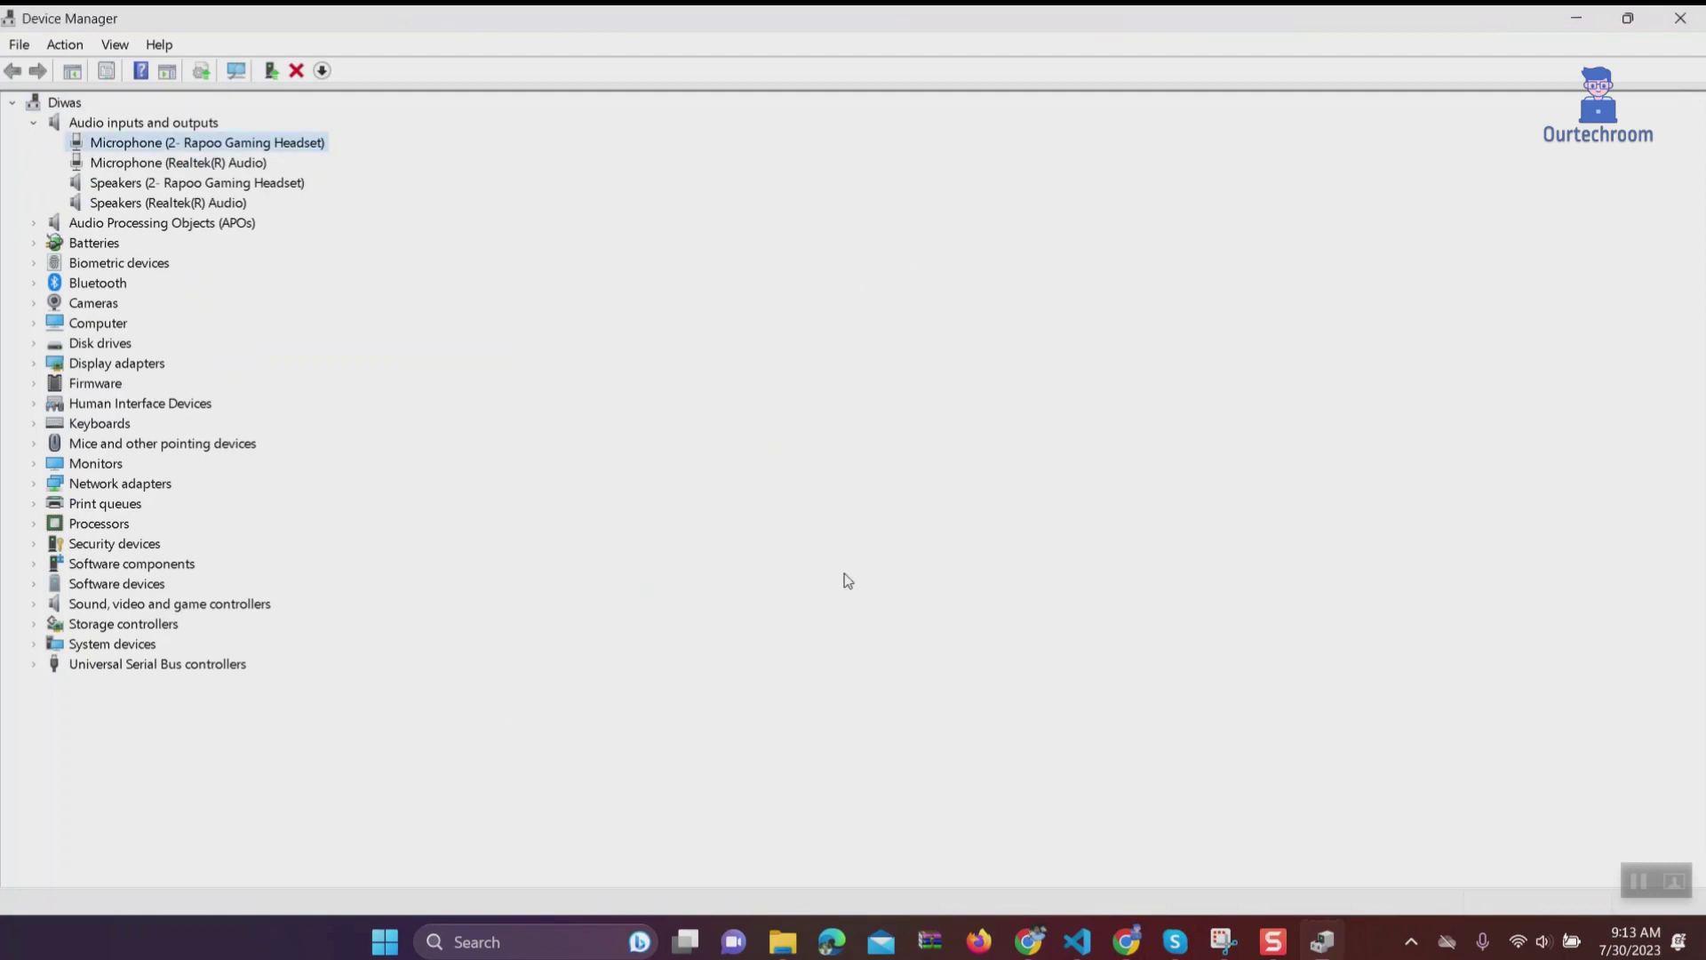
right_click(197, 165)
click(234, 170)
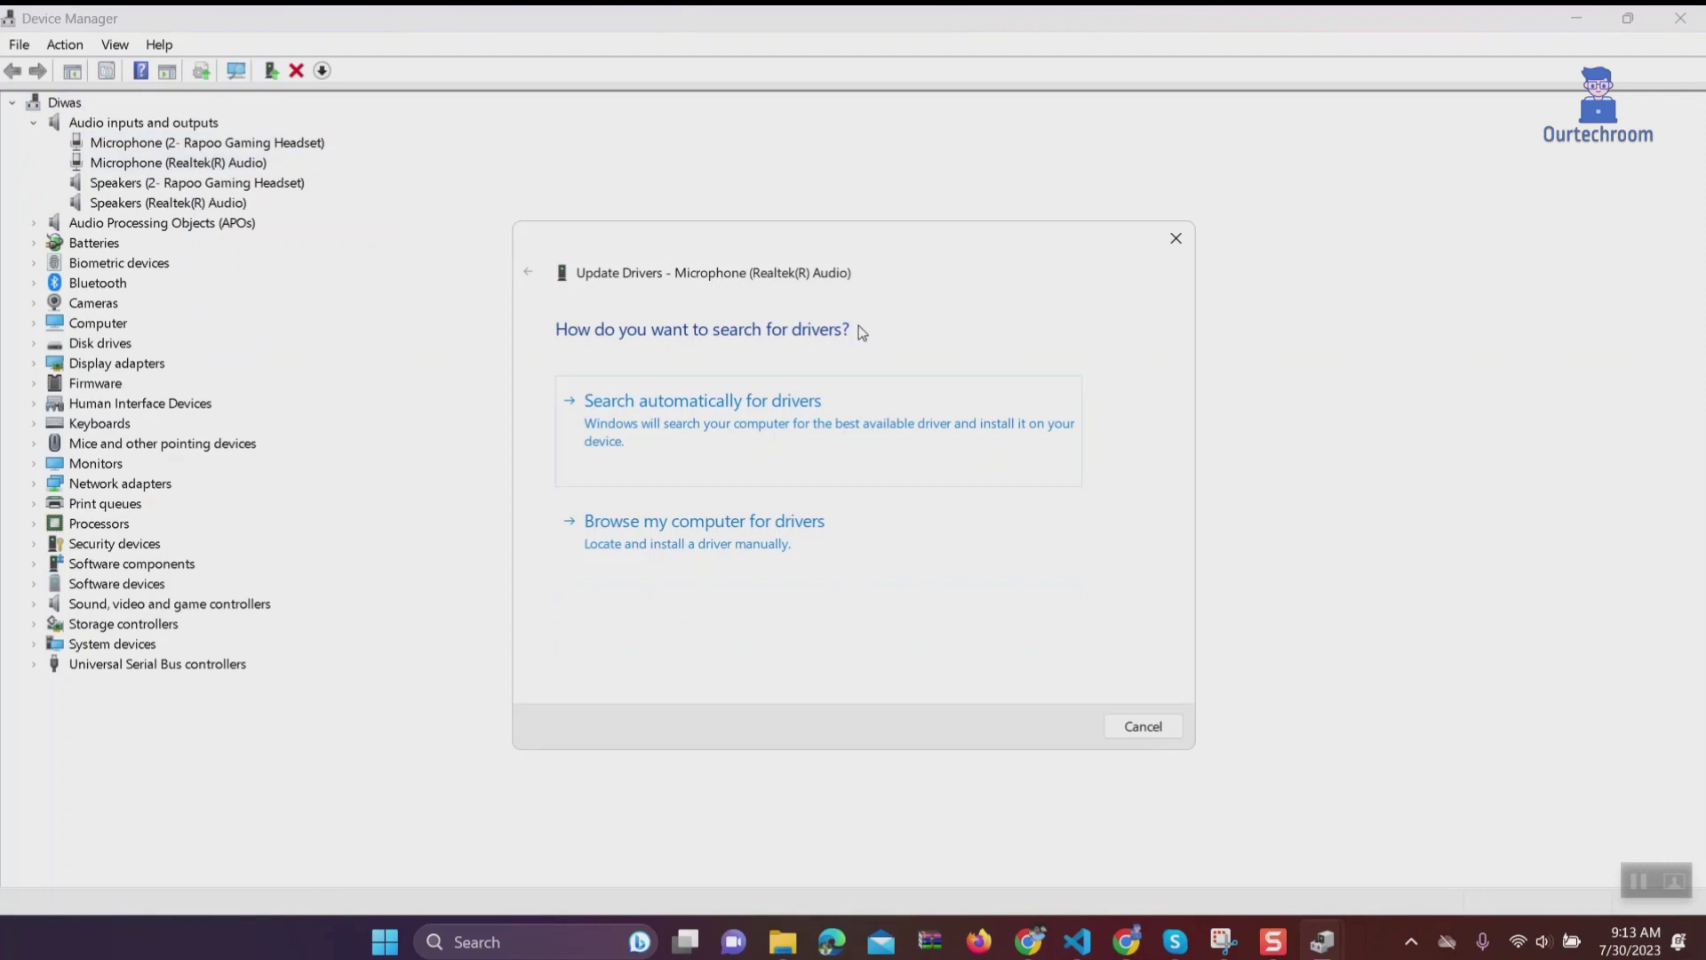
click(812, 434)
click(1140, 724)
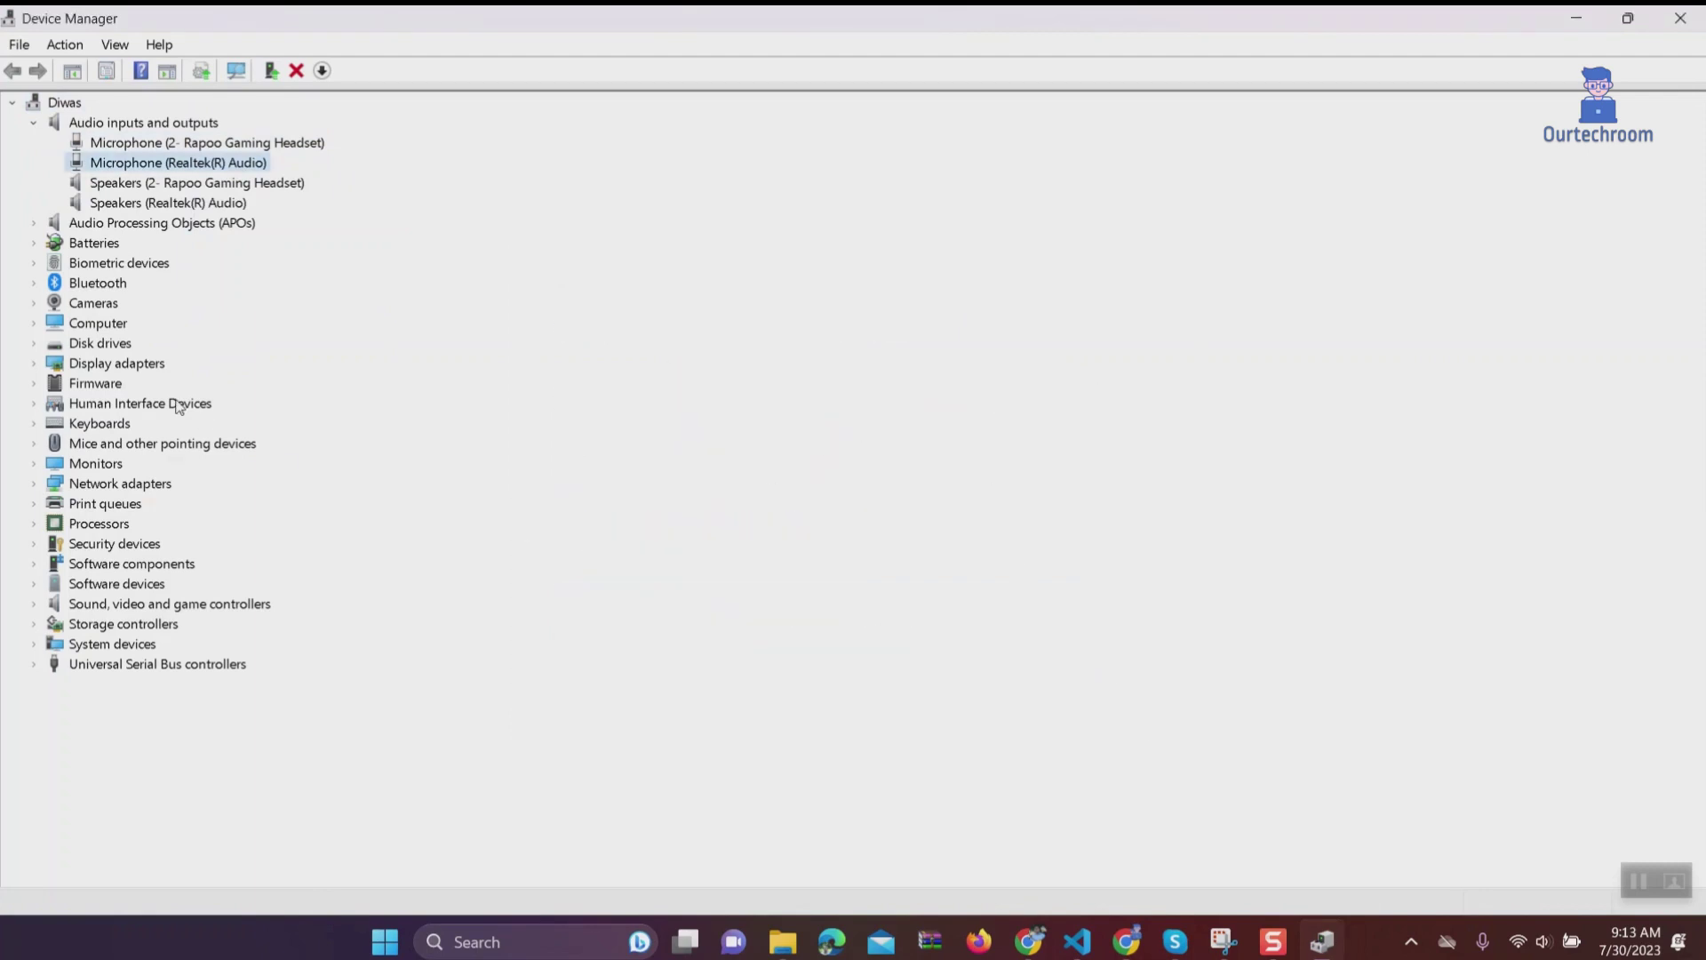
Step: Search automatically for an updated USB2.0 HD UVC WebCam driver
click(34, 303)
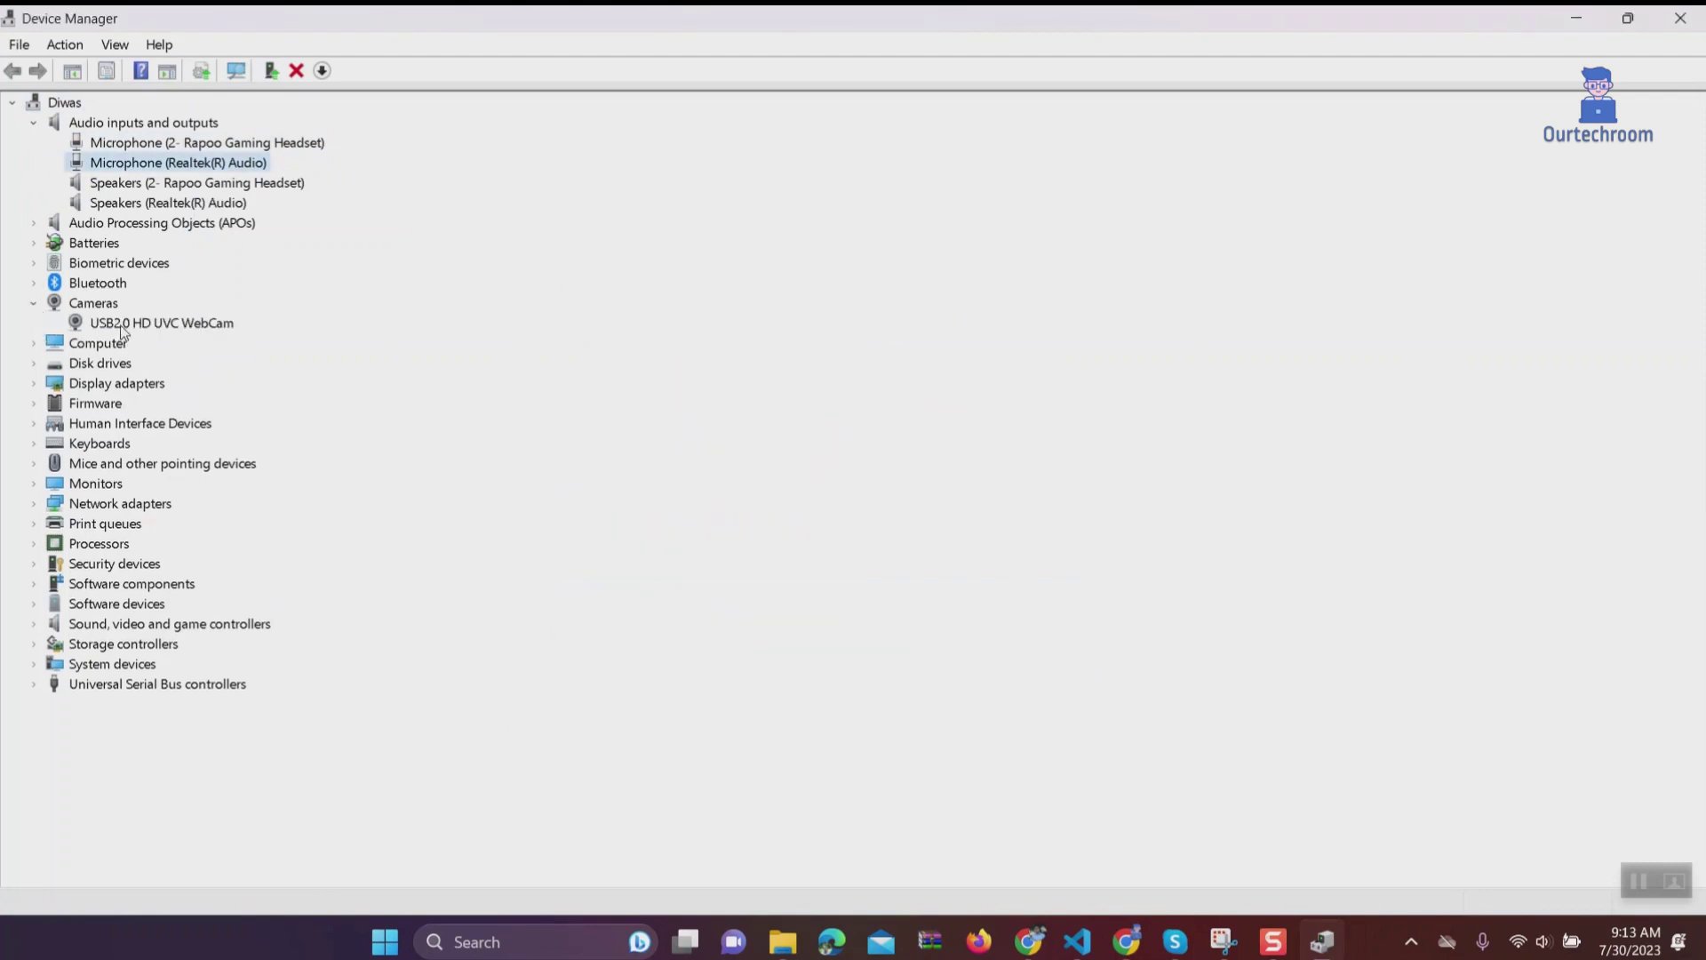
click(130, 327)
right_click(186, 325)
click(234, 345)
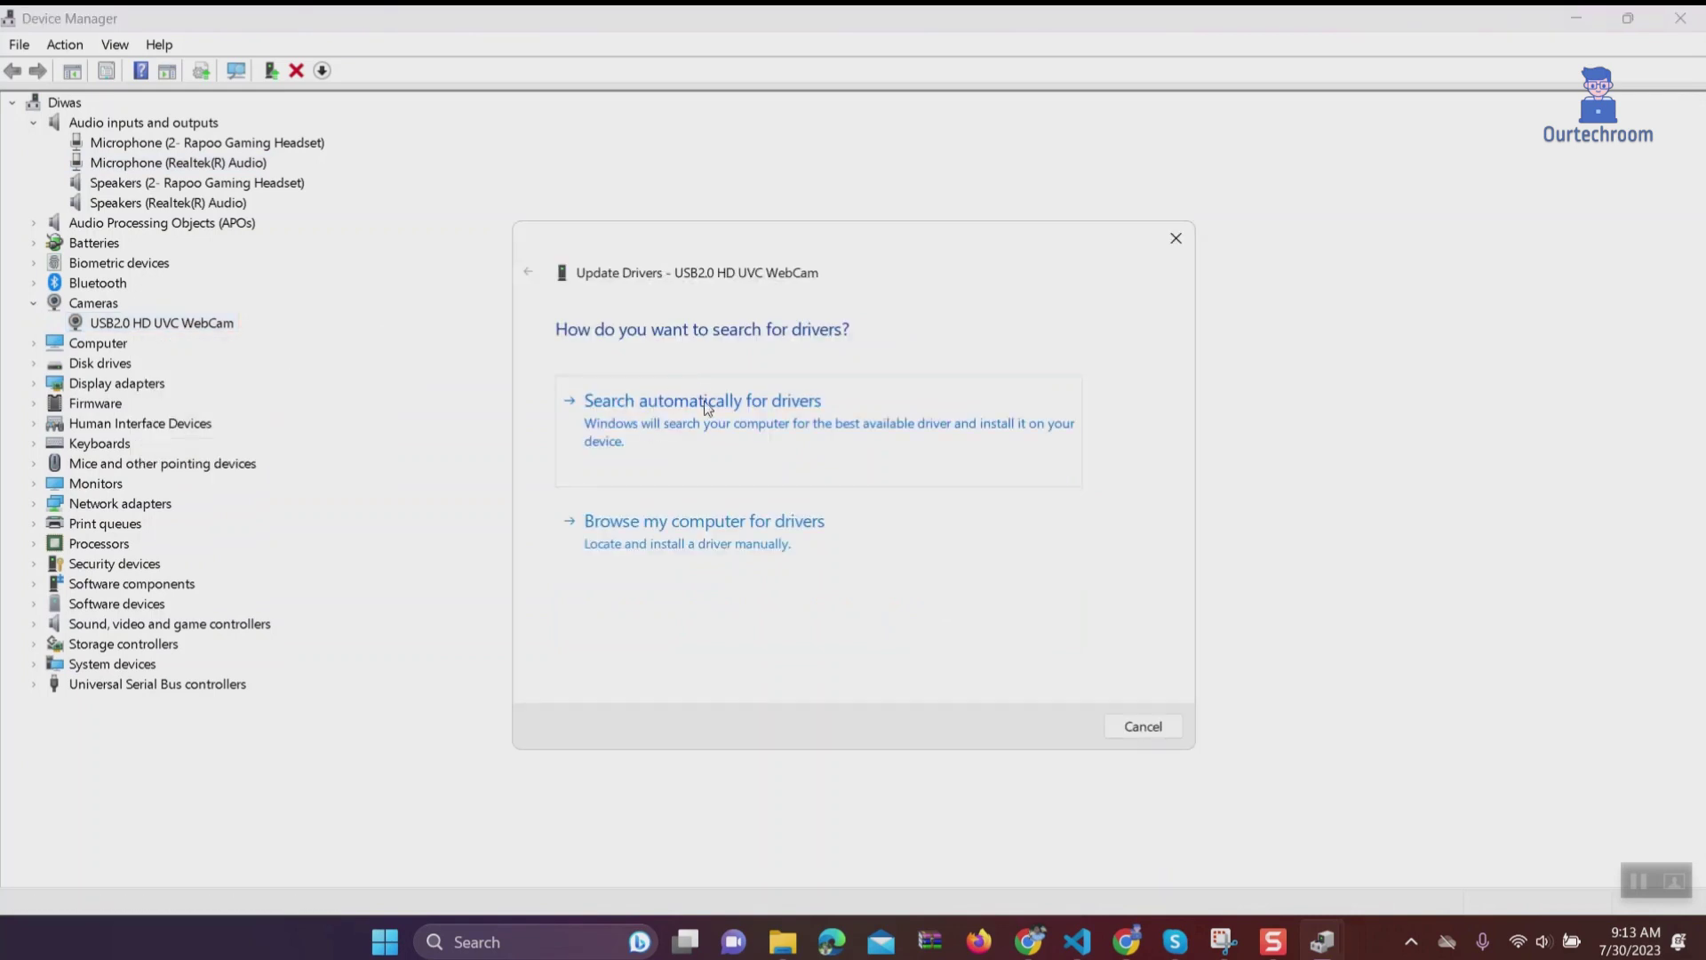
click(670, 396)
click(1148, 724)
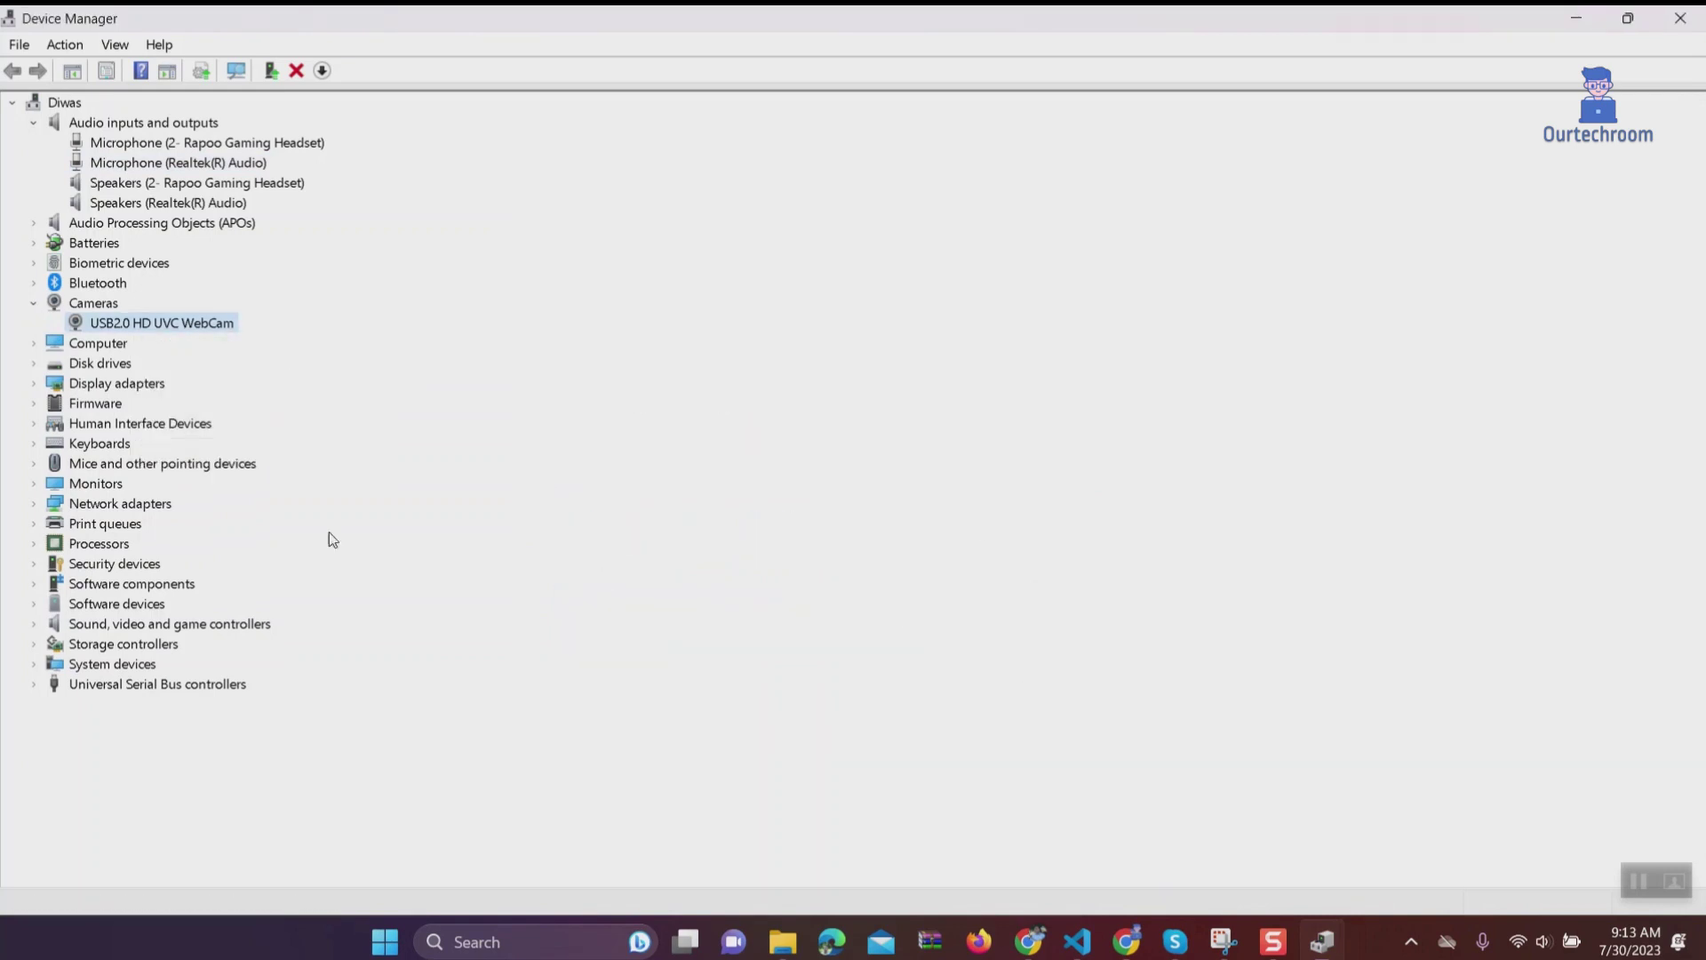
Step: Search automatically for an updated Intel Smart Sound driver under Sound, video and game controllers
click(36, 545)
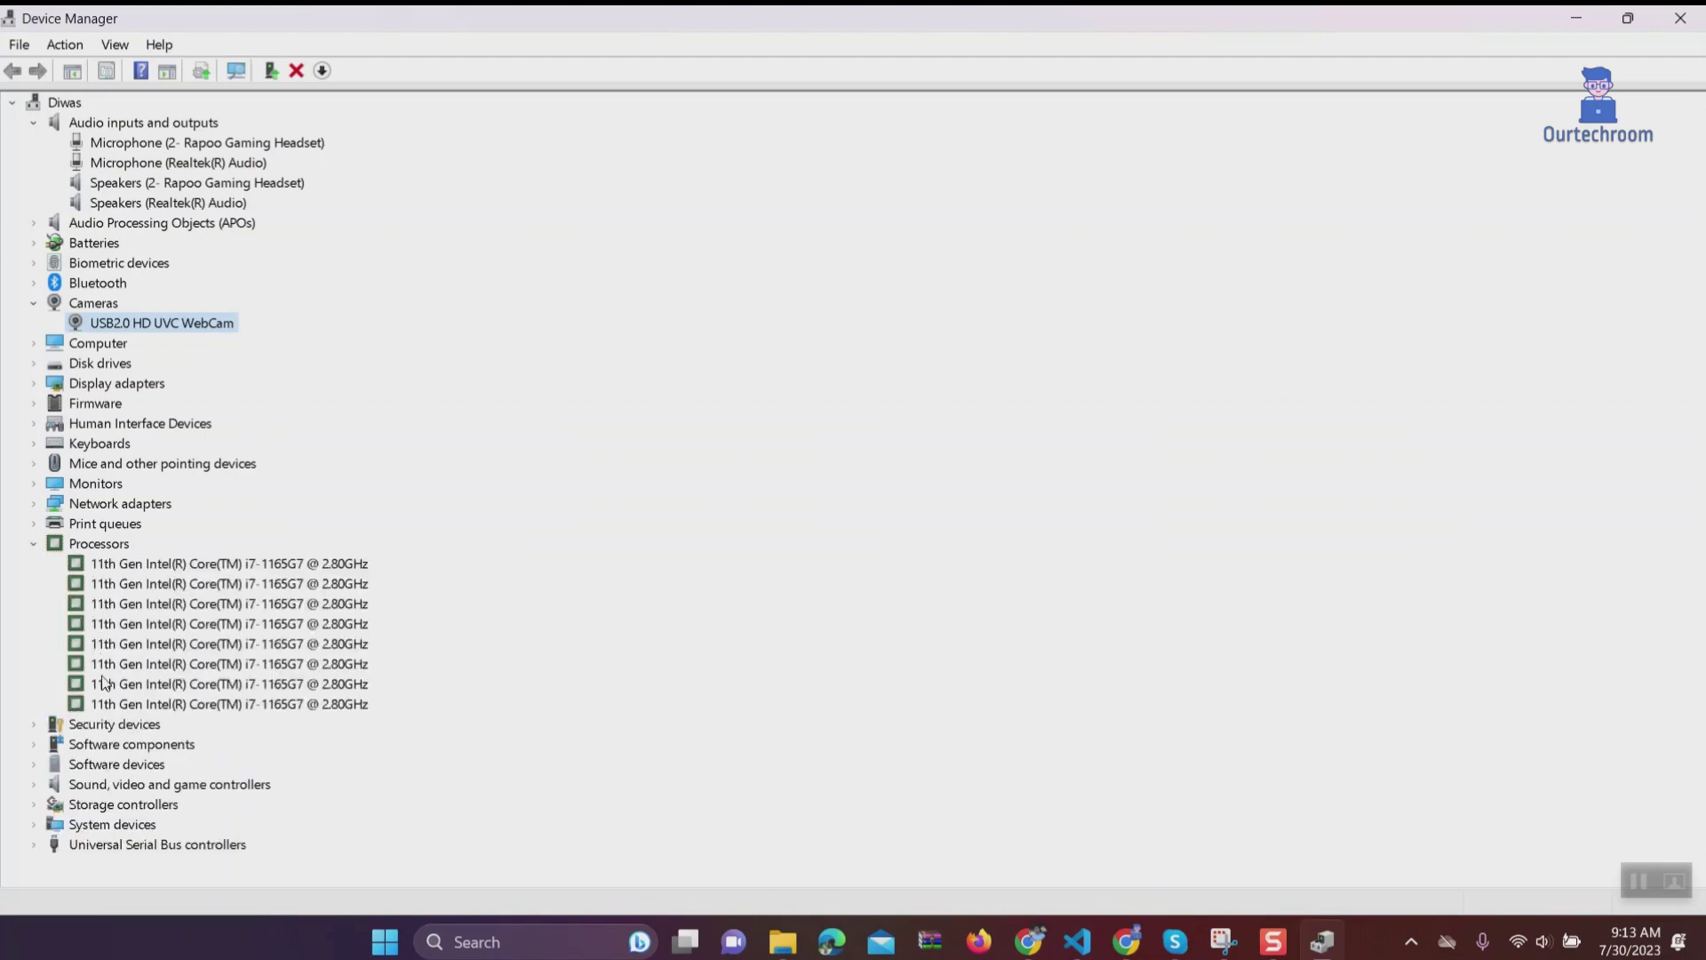
click(34, 786)
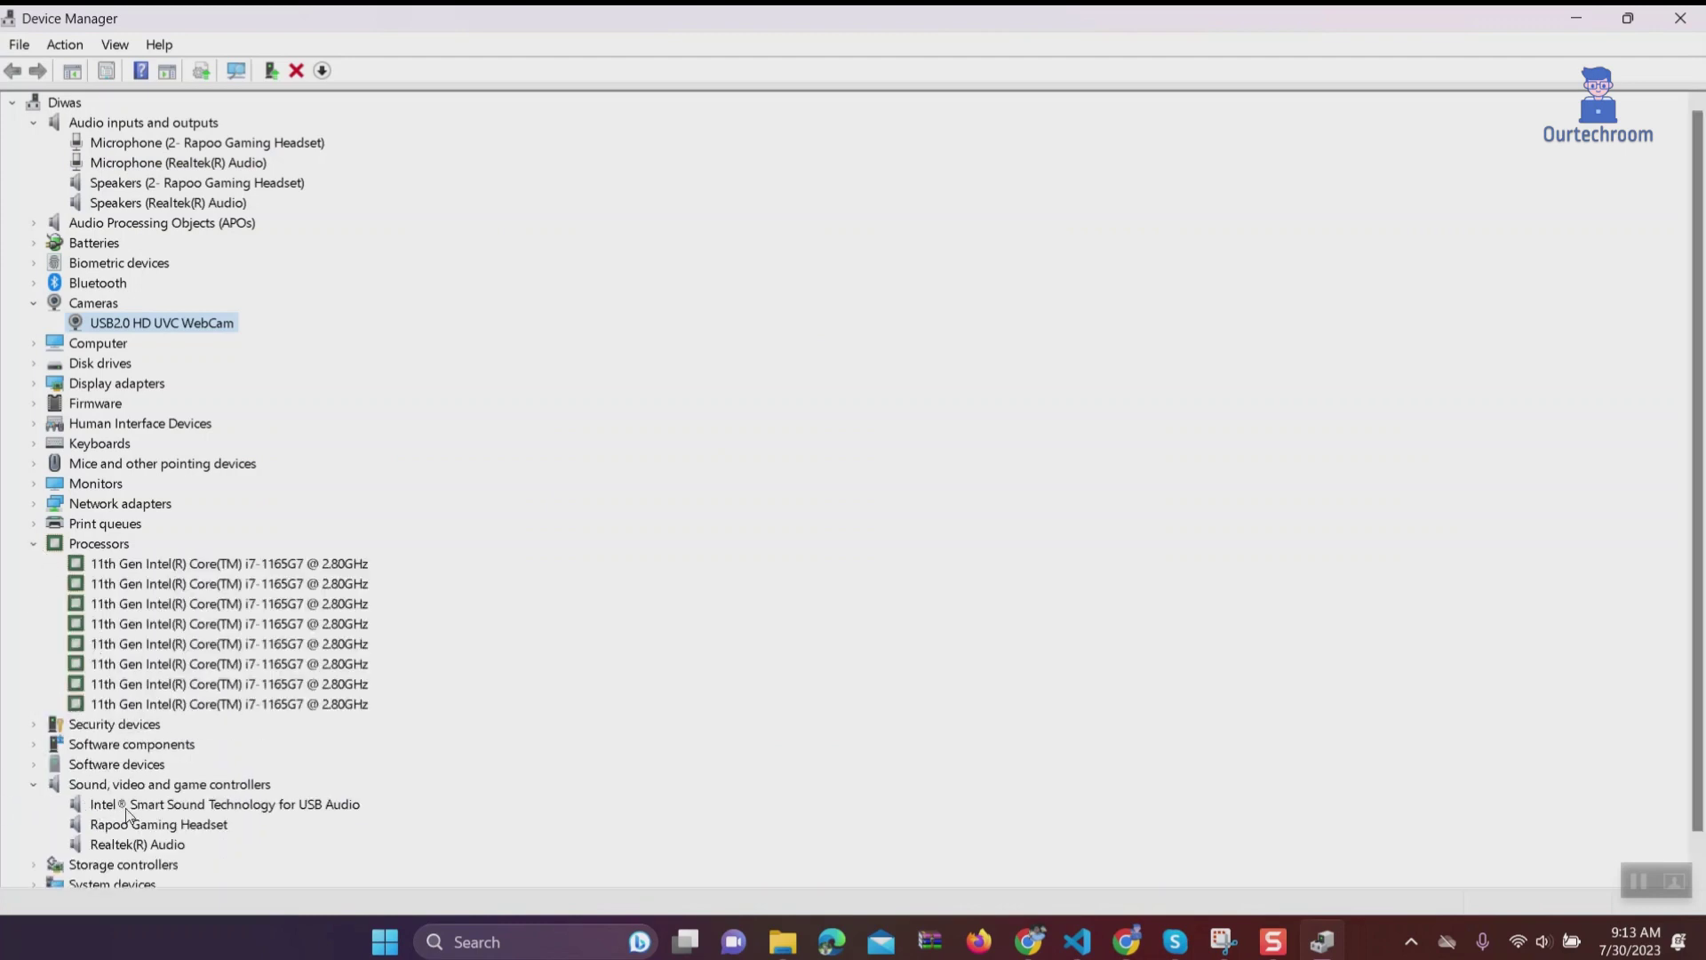
right_click(264, 809)
click(266, 681)
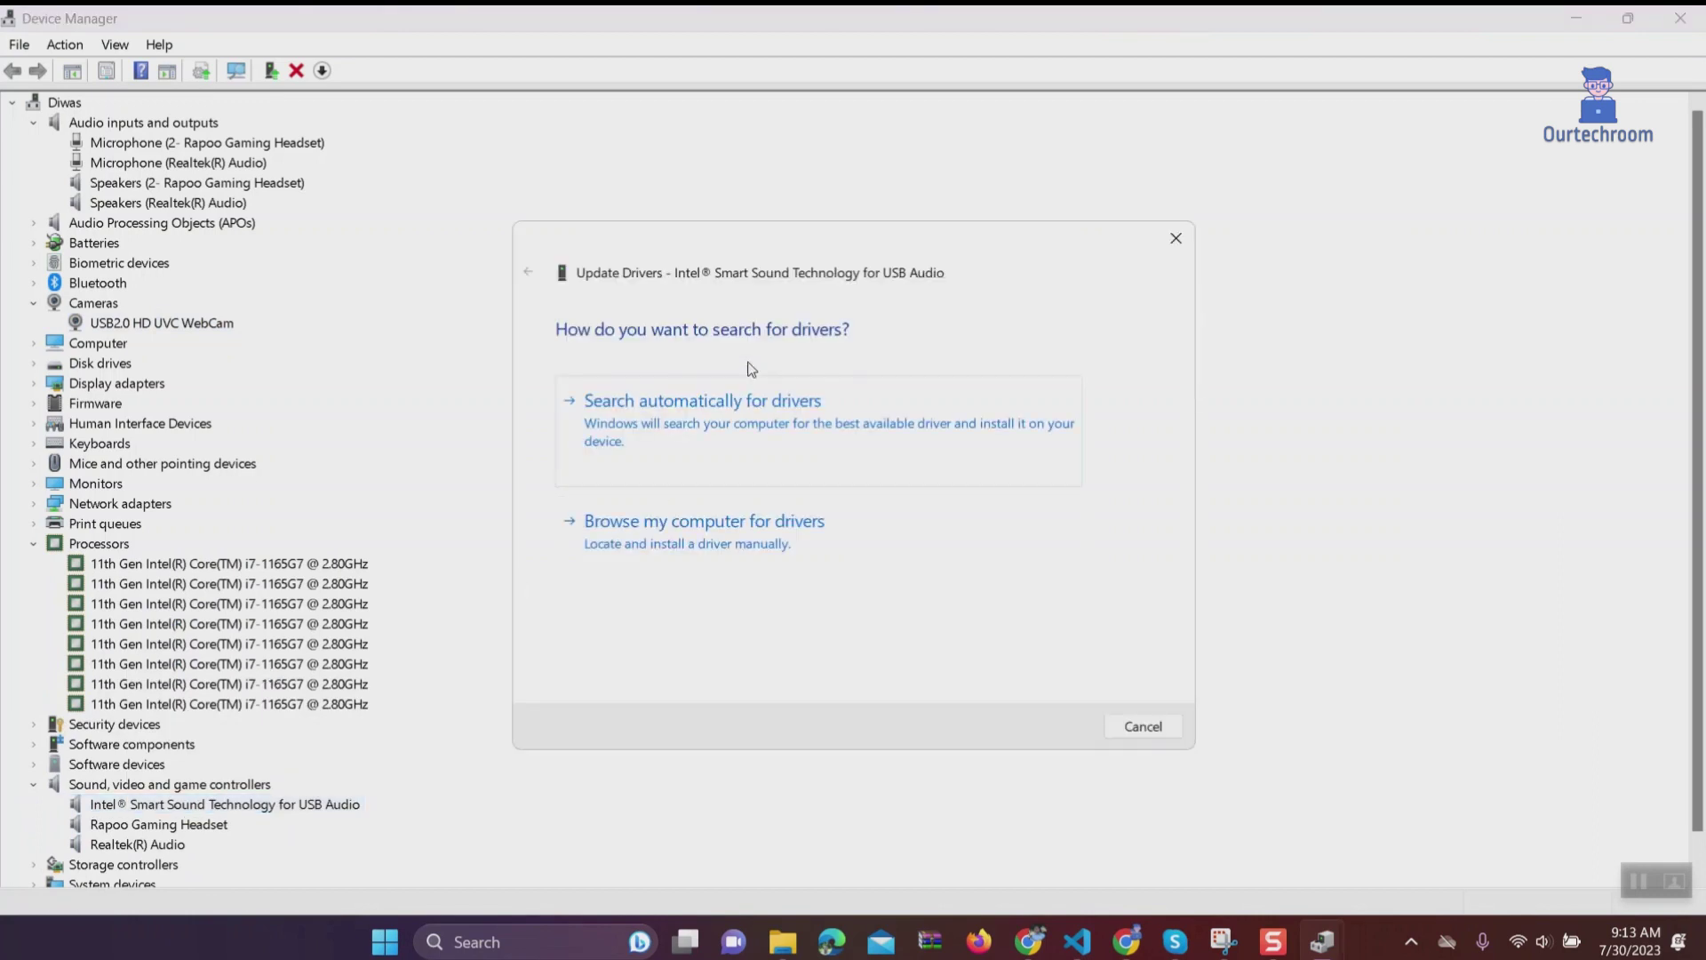
click(736, 404)
click(1145, 726)
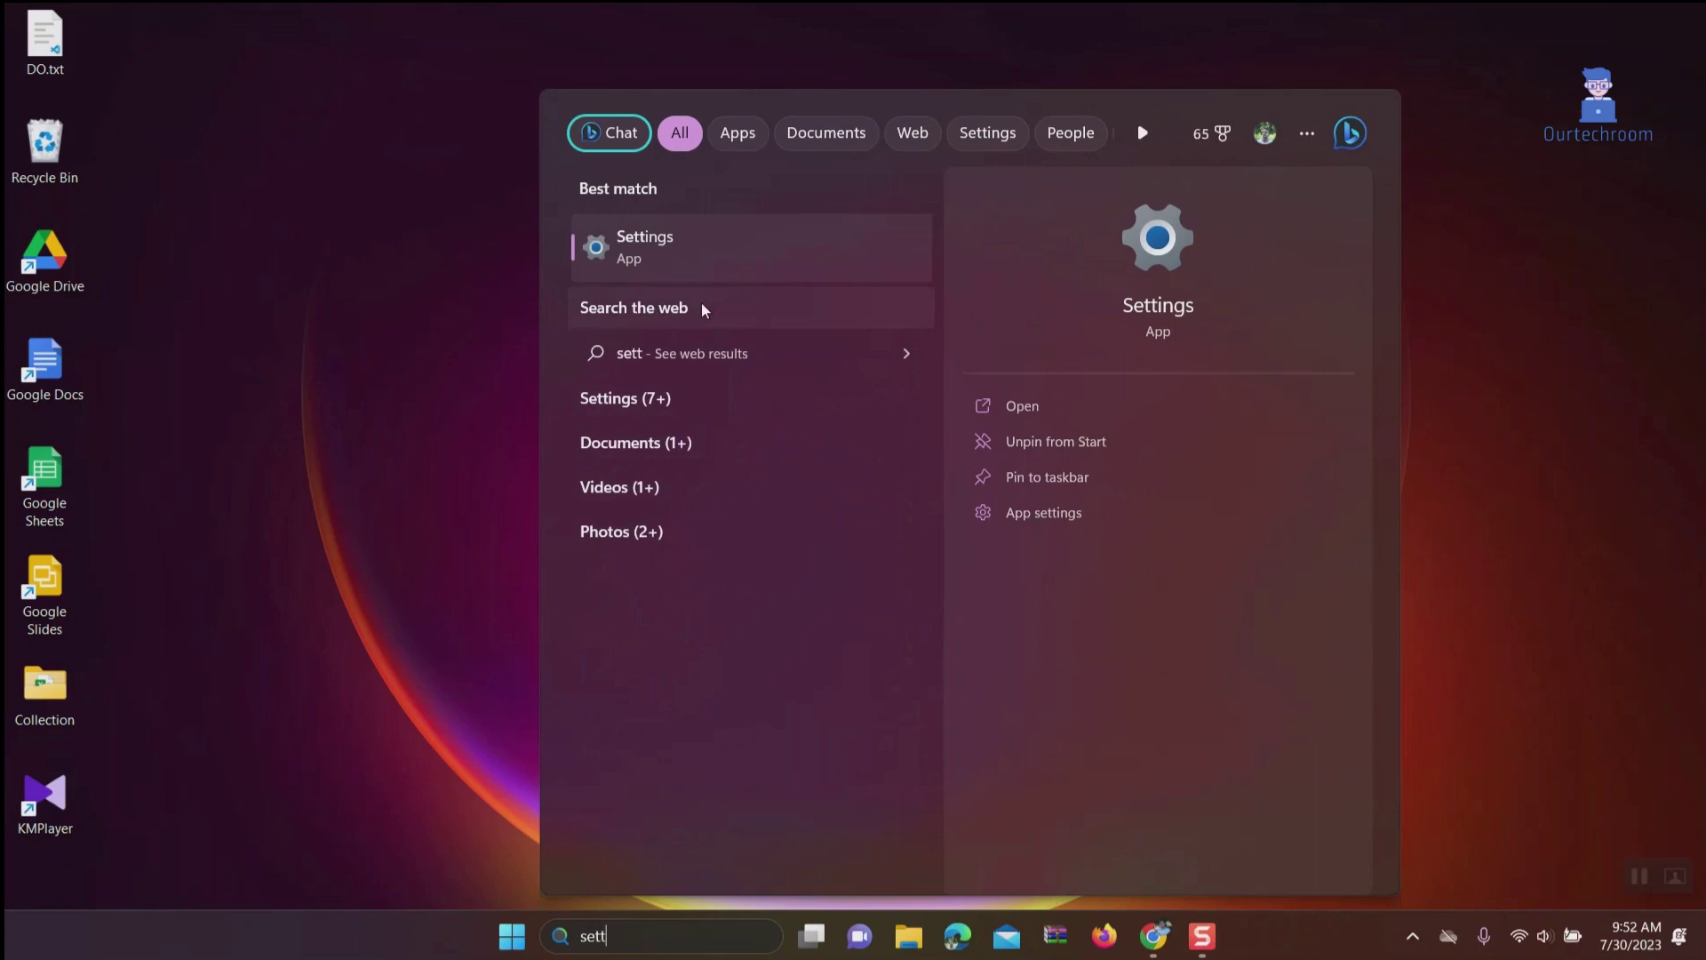
Step: Remove 491 MB of temporary files, including the Recycle Bin, from Settings > Storage
click(704, 256)
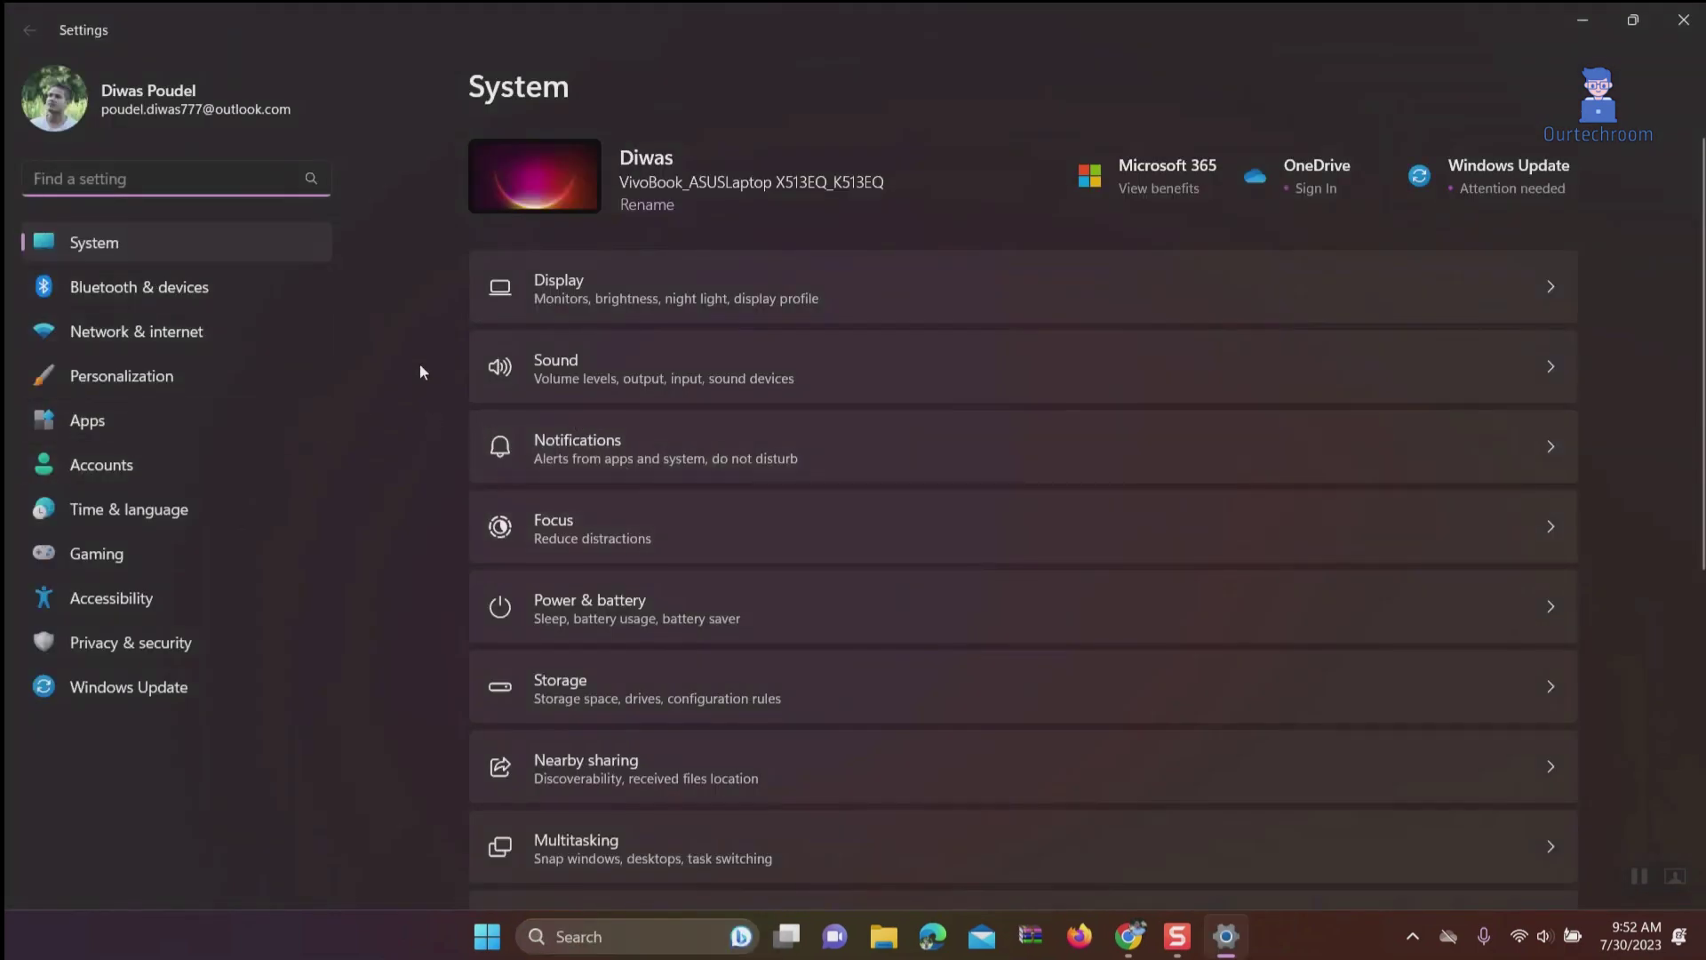
click(581, 702)
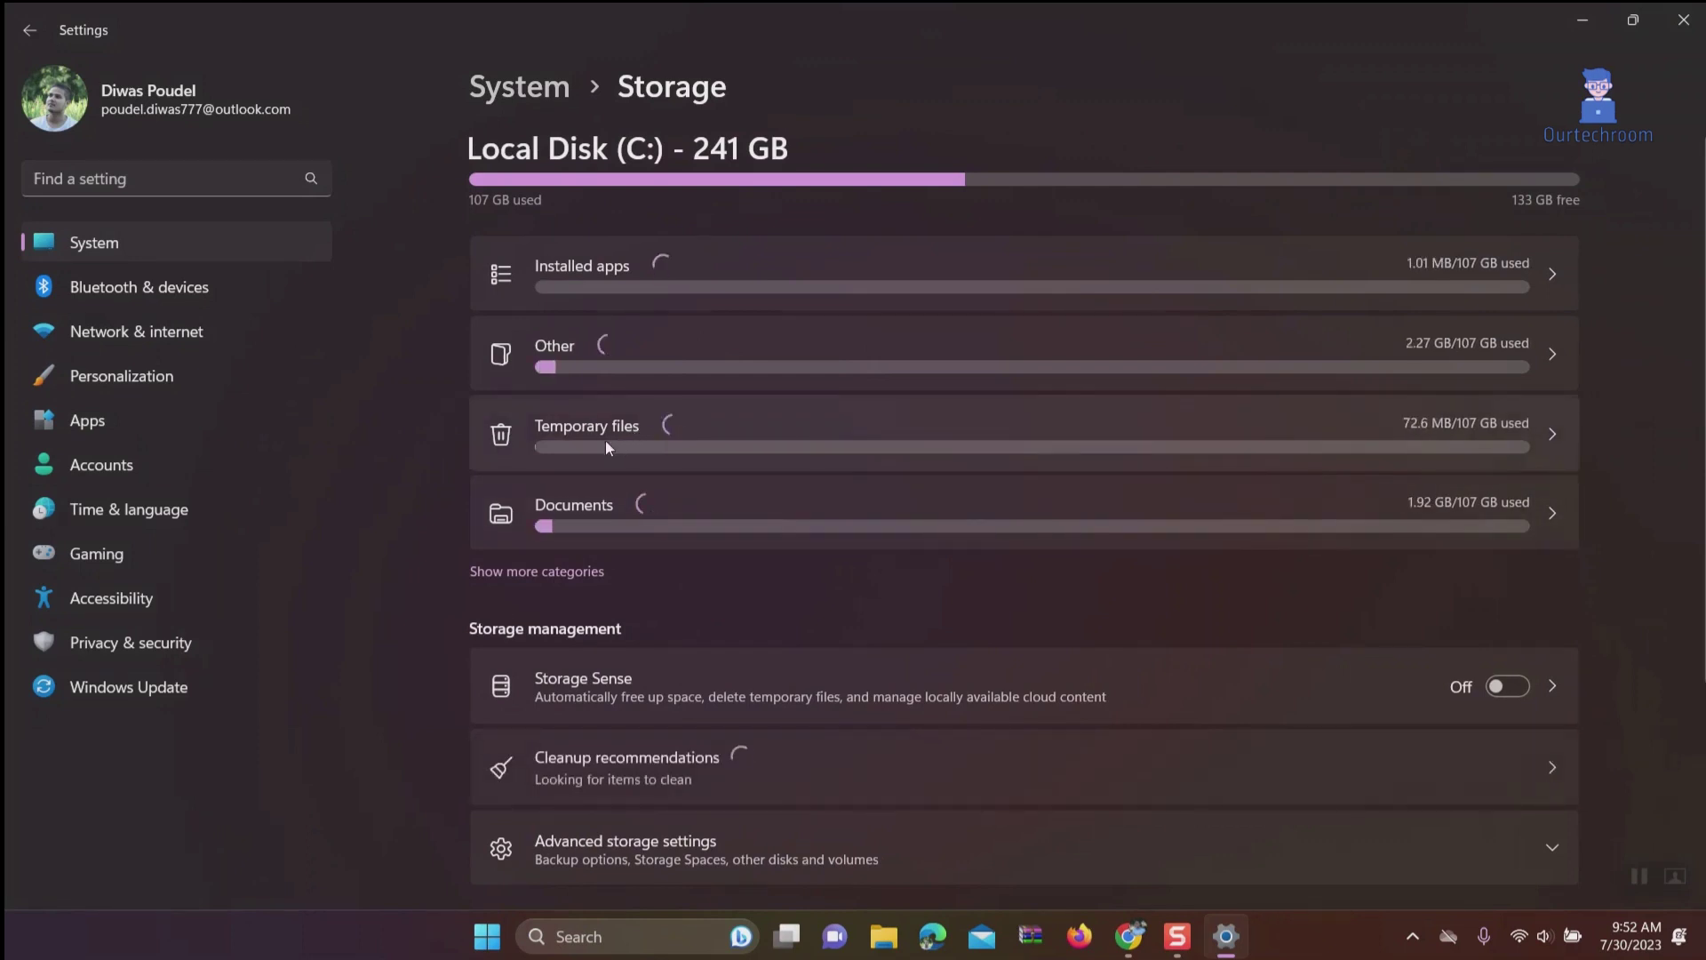
click(641, 444)
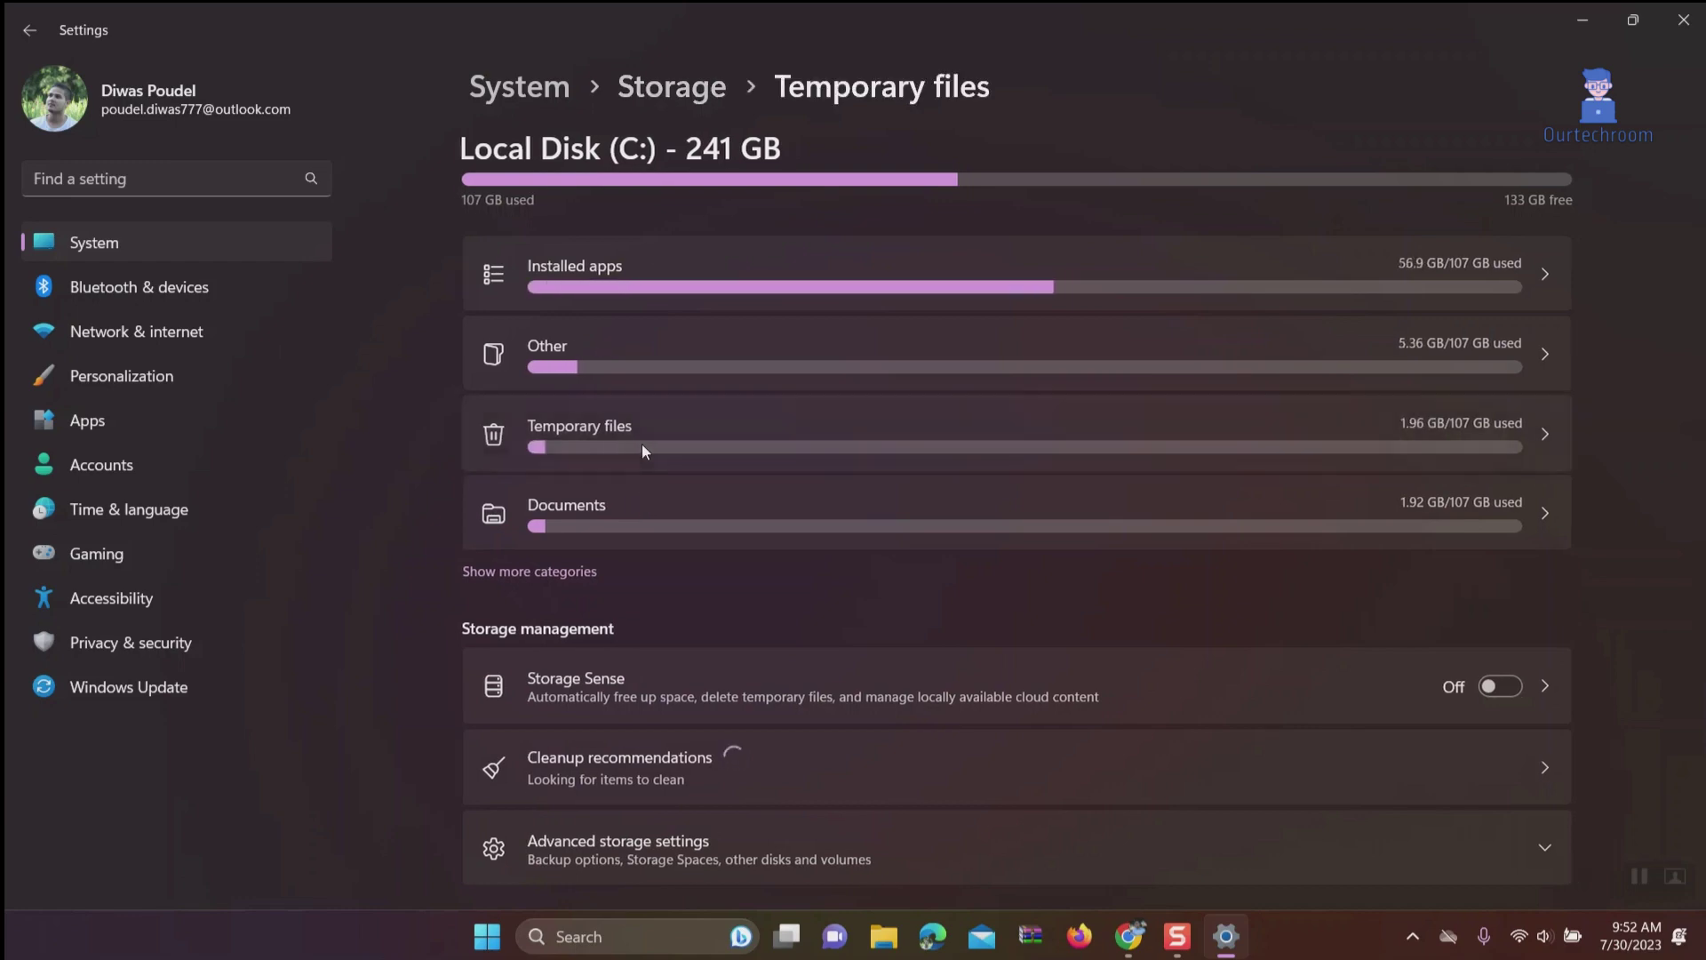
click(487, 530)
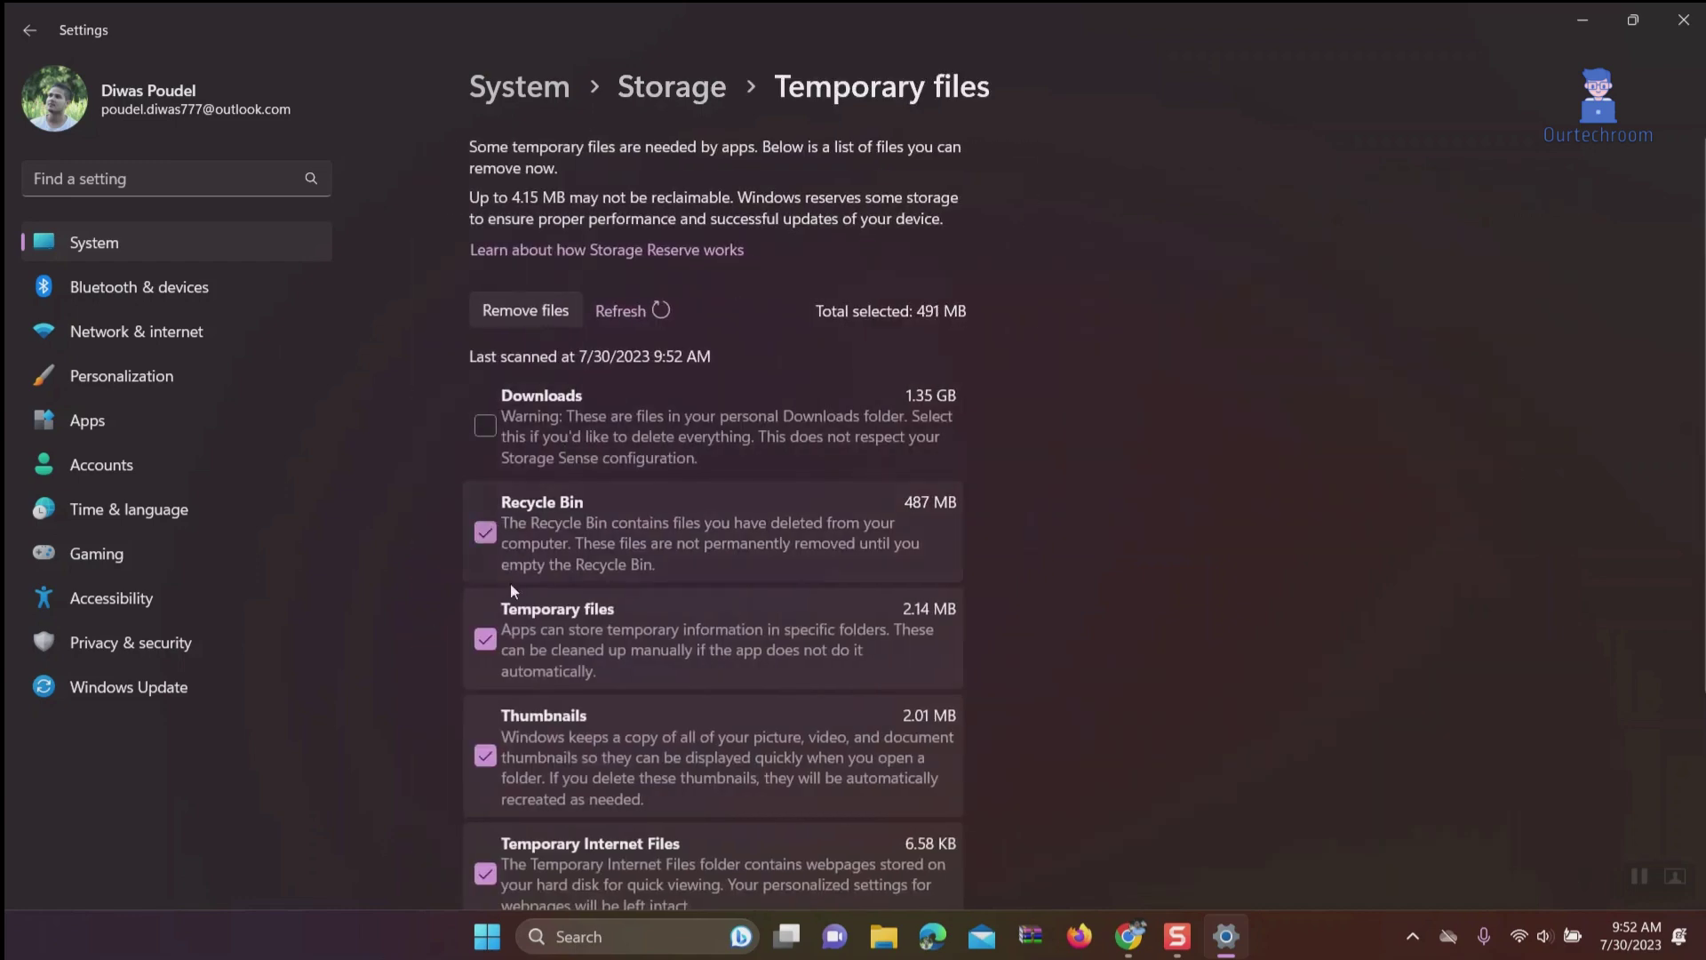
scroll(513, 718, down, 3)
scroll(514, 718, up, 3)
click(513, 310)
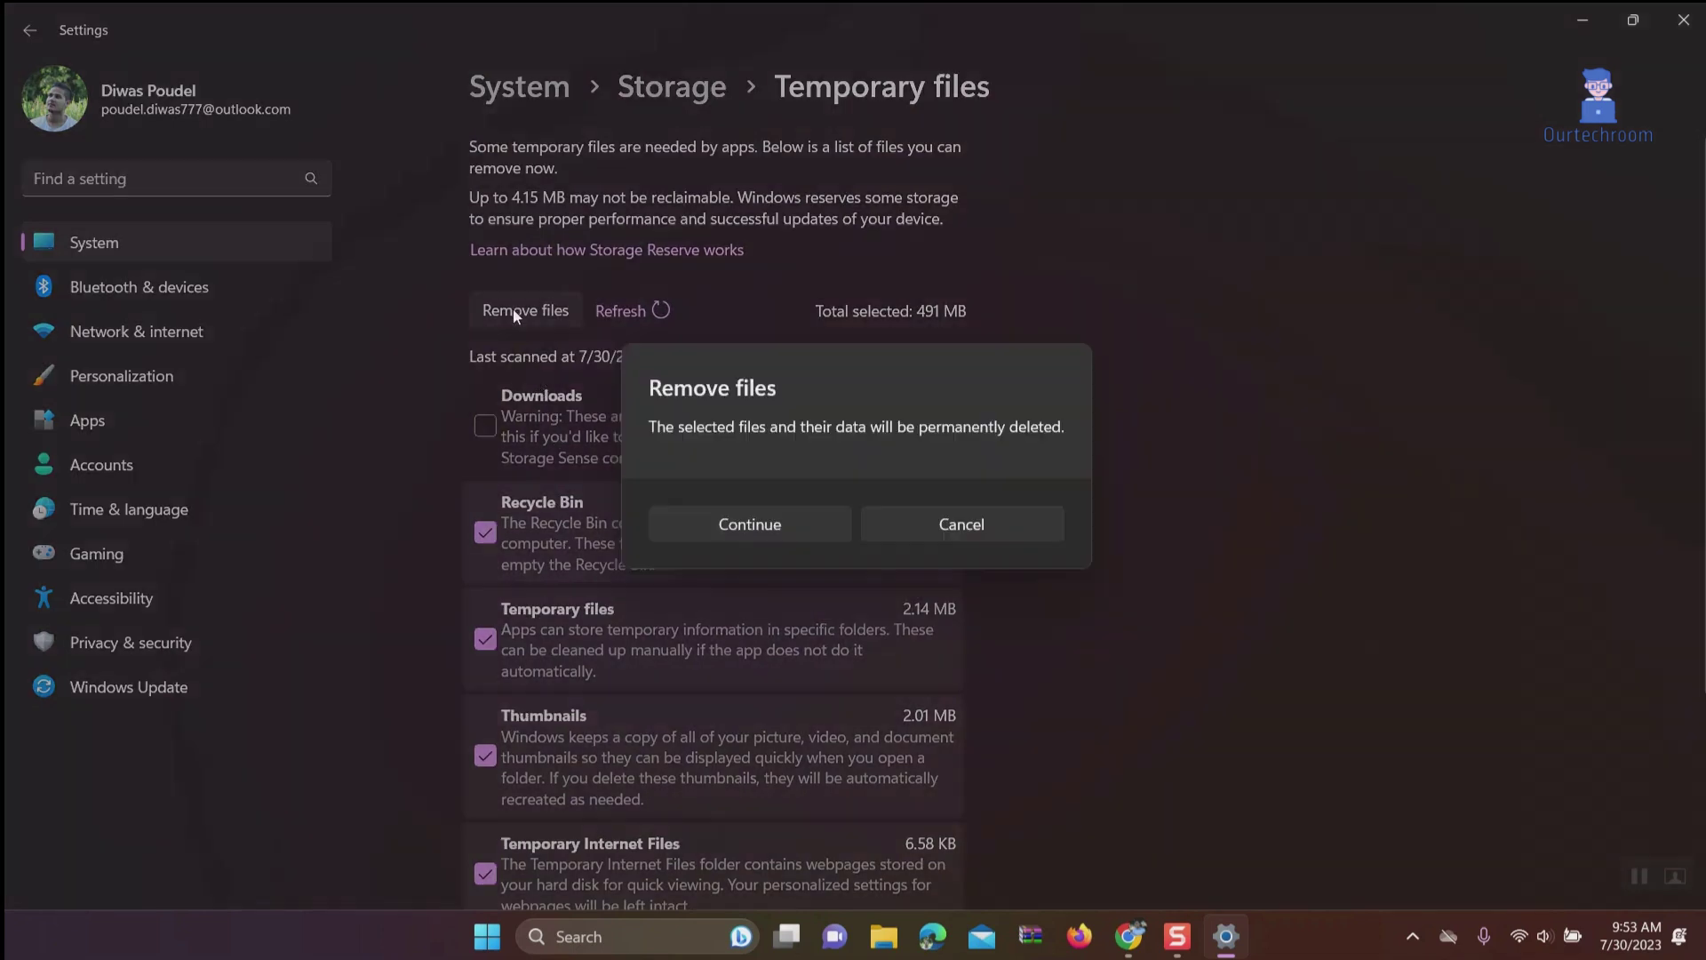
click(749, 524)
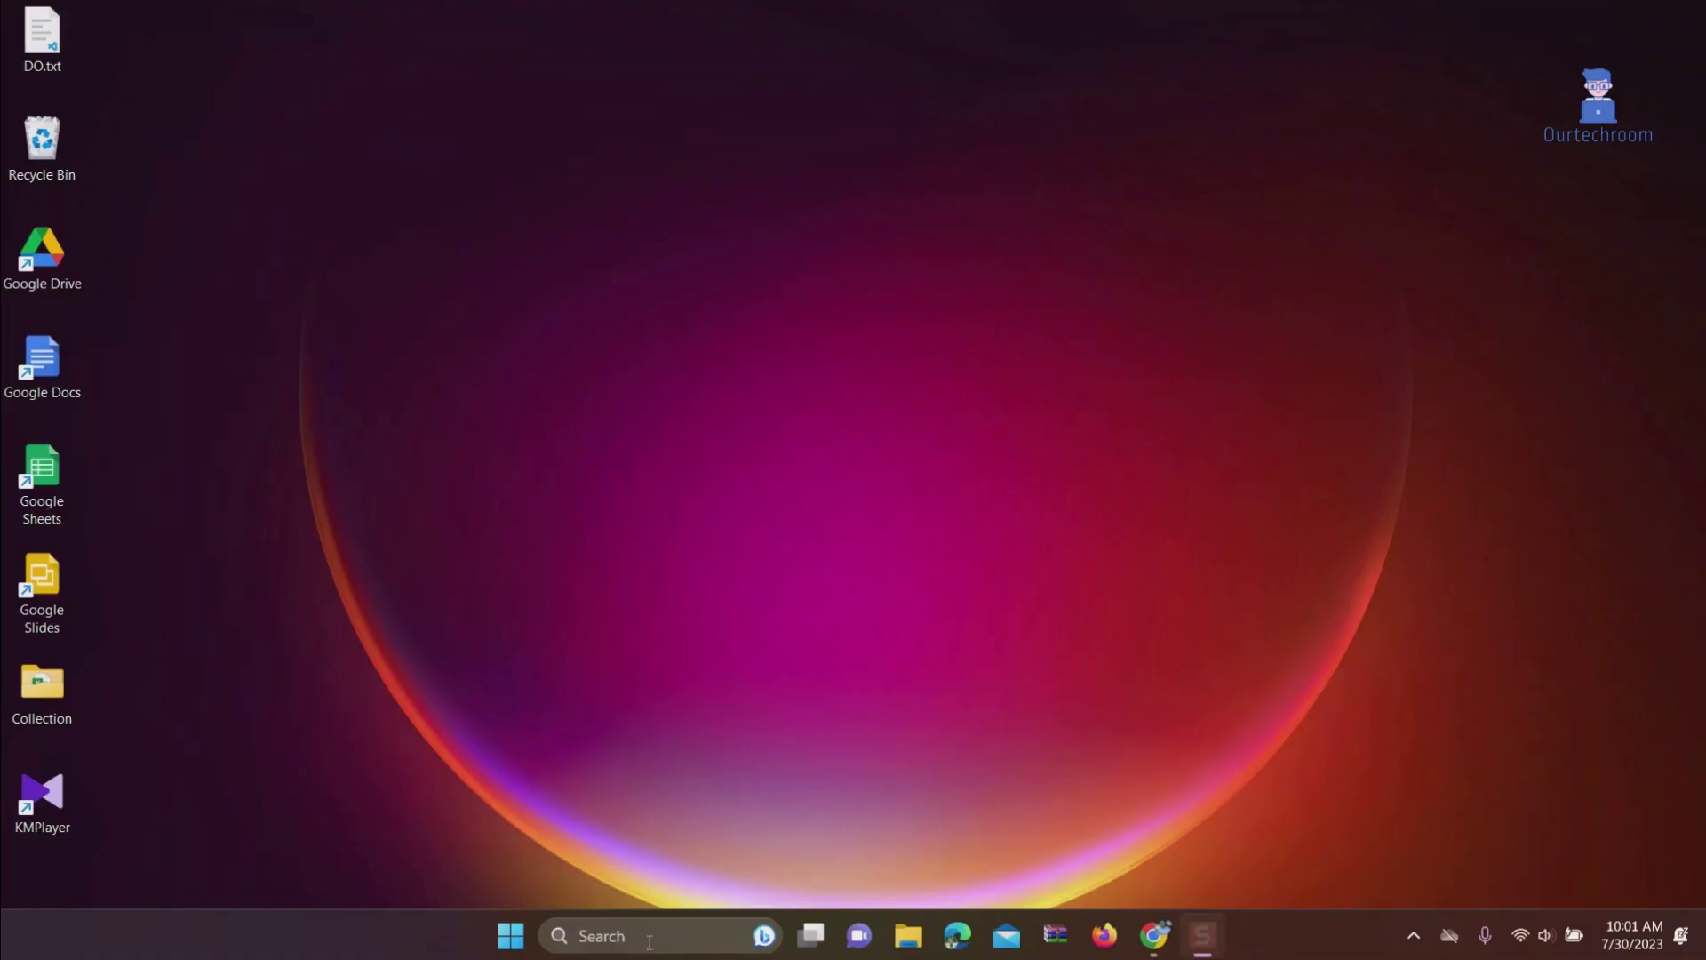
Step: Review the Speech and Inking & typing pages under Privacy & security settings
click(648, 933)
text(settings)
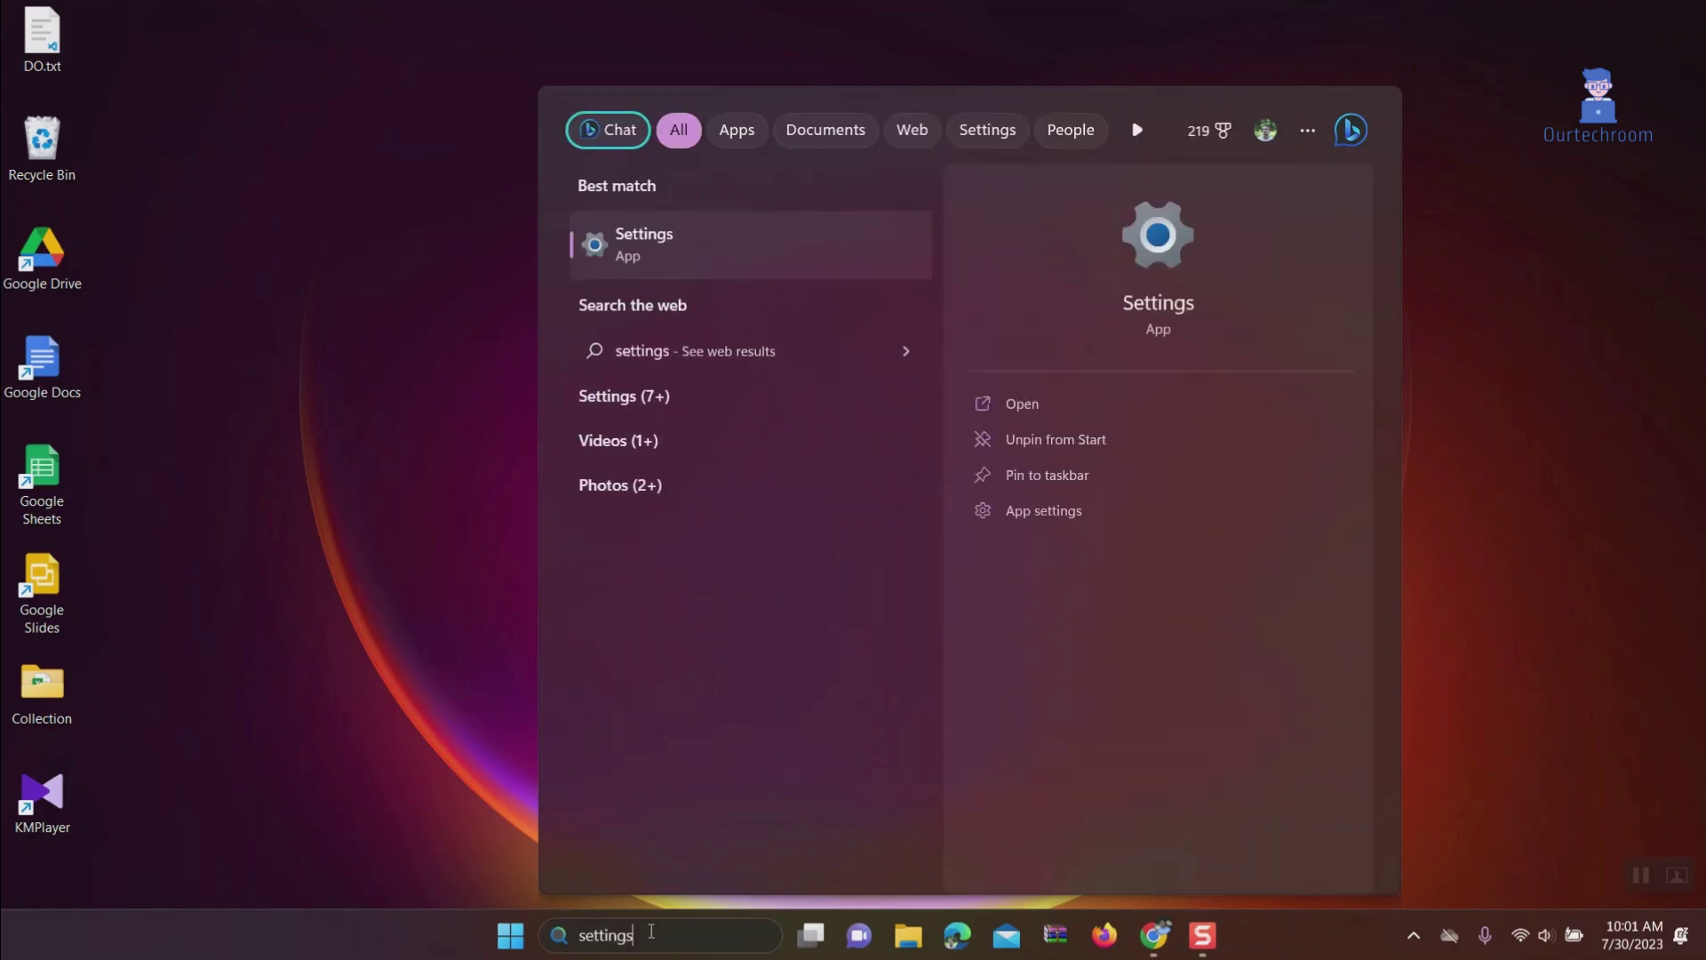
click(750, 243)
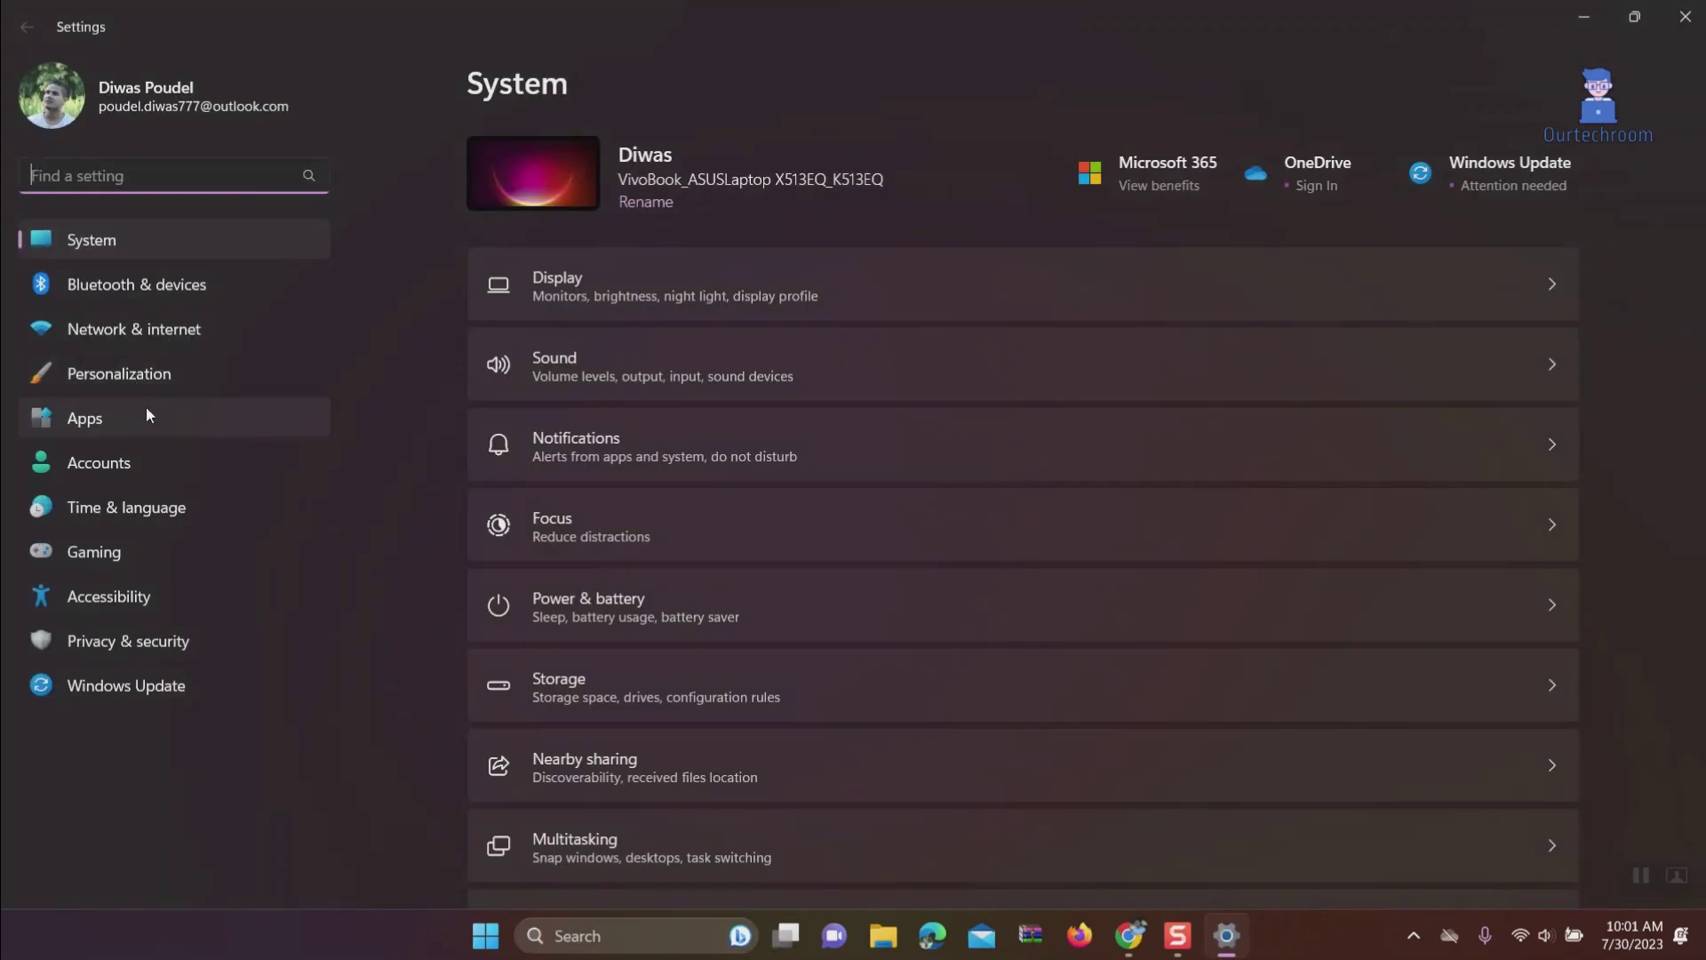
click(160, 642)
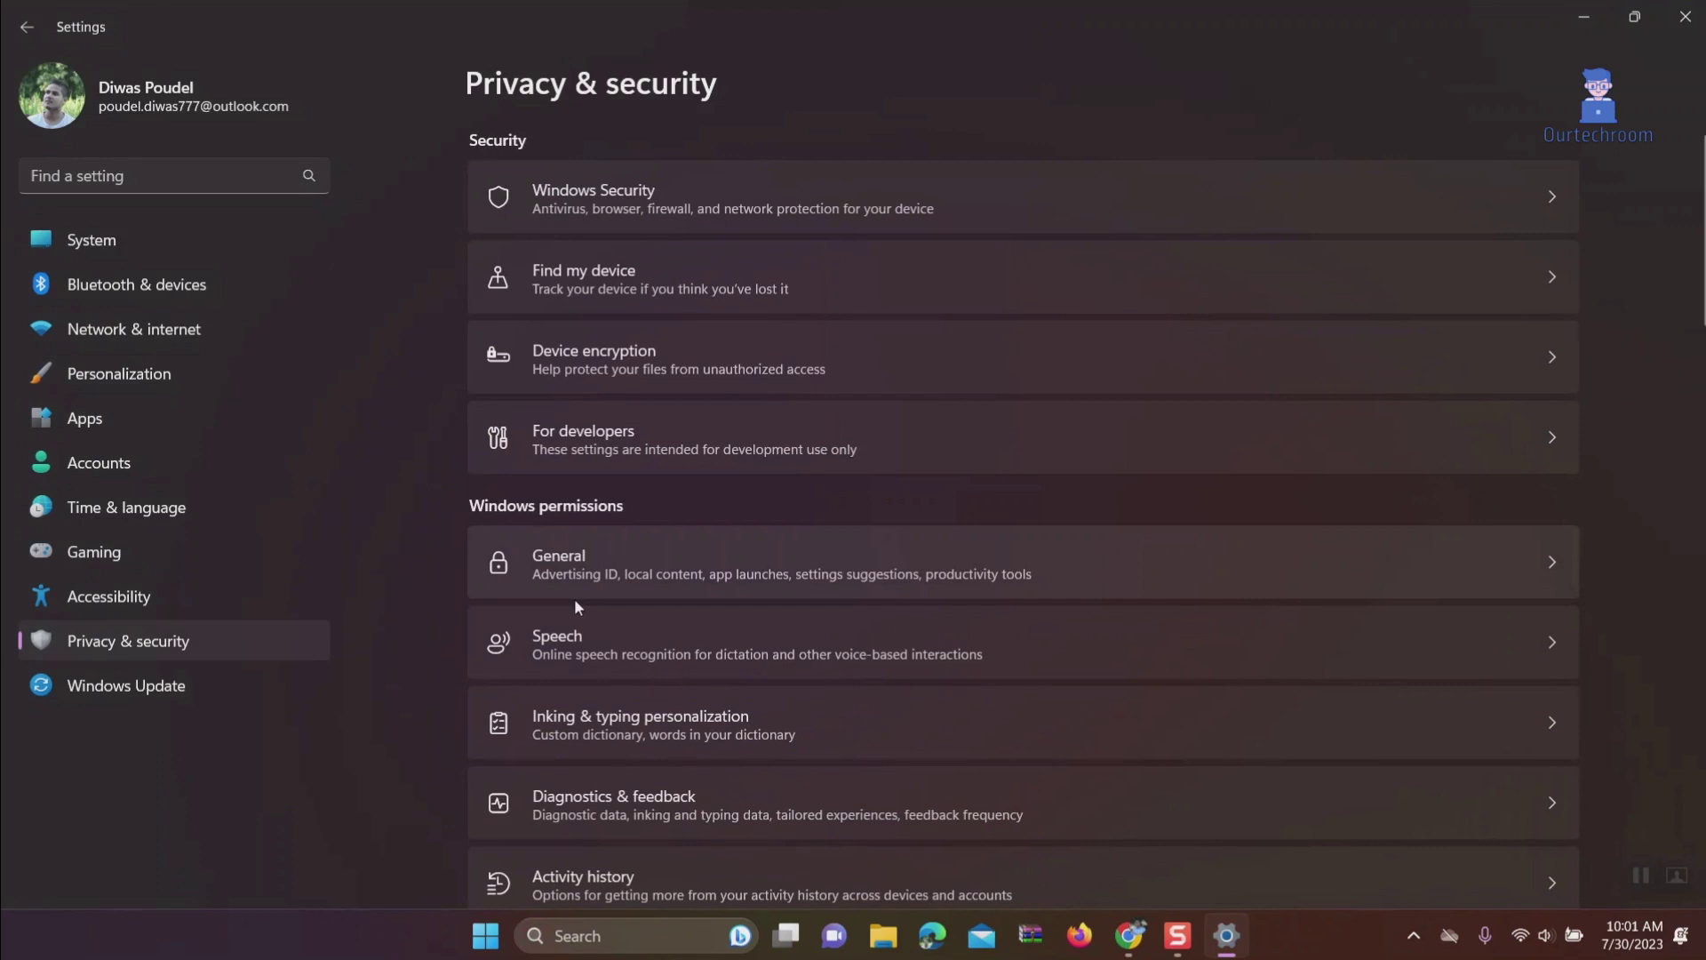
scroll(675, 534, down, 1)
click(640, 533)
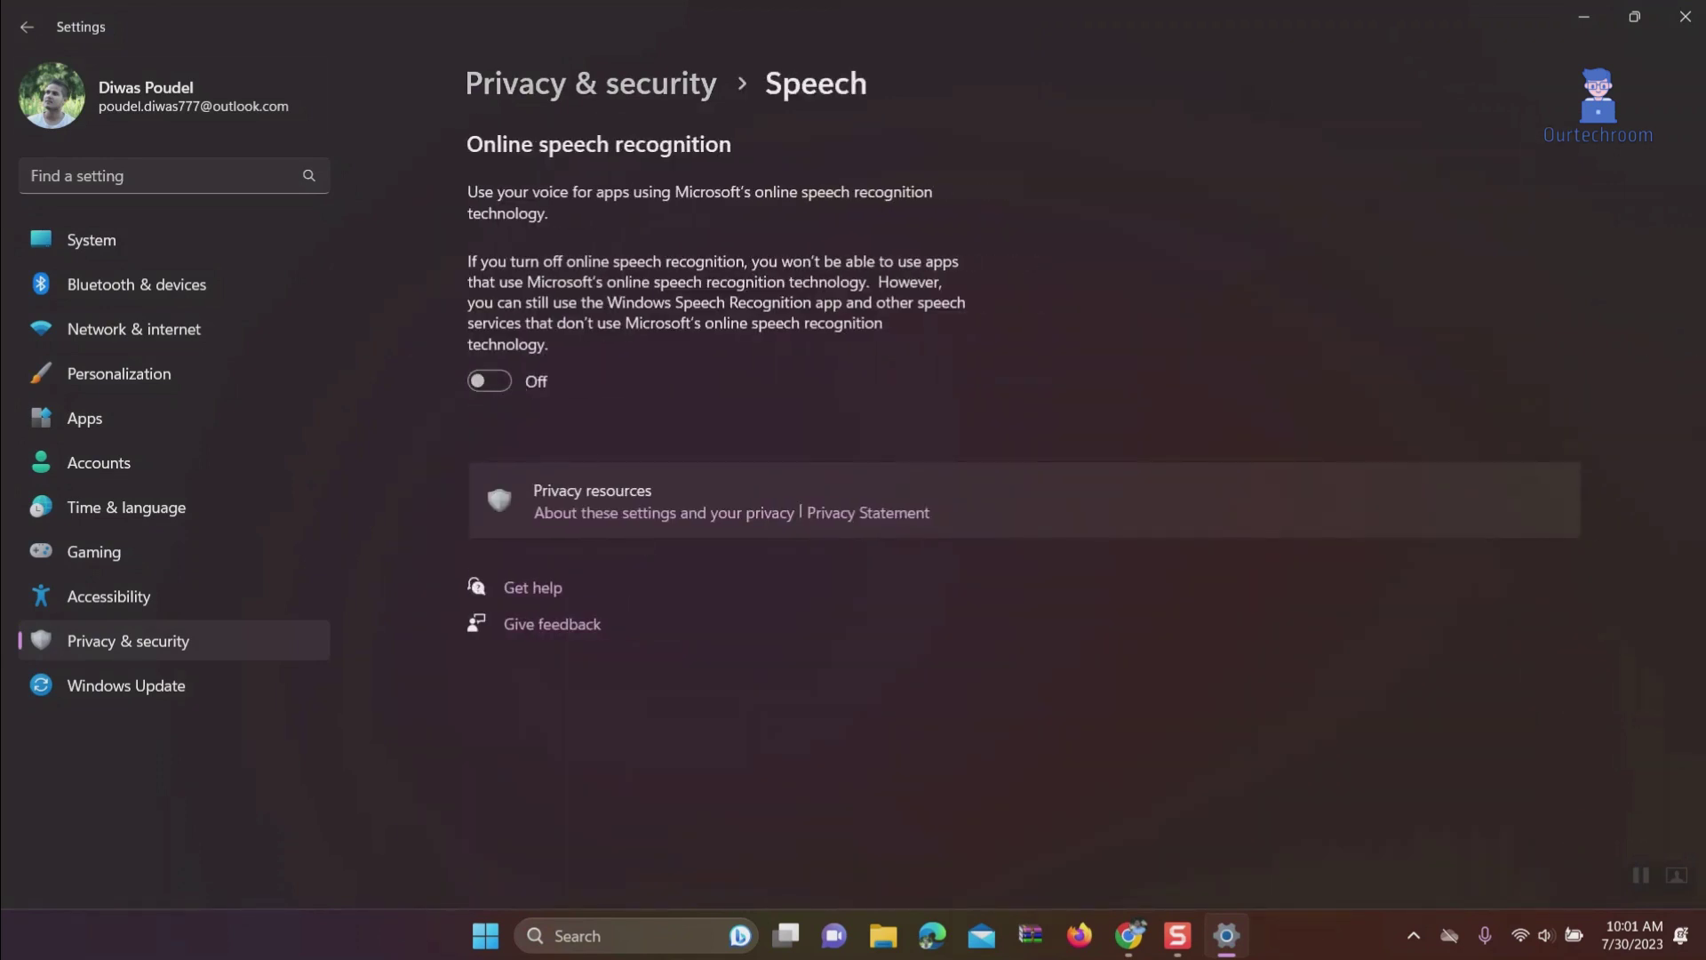
click(26, 27)
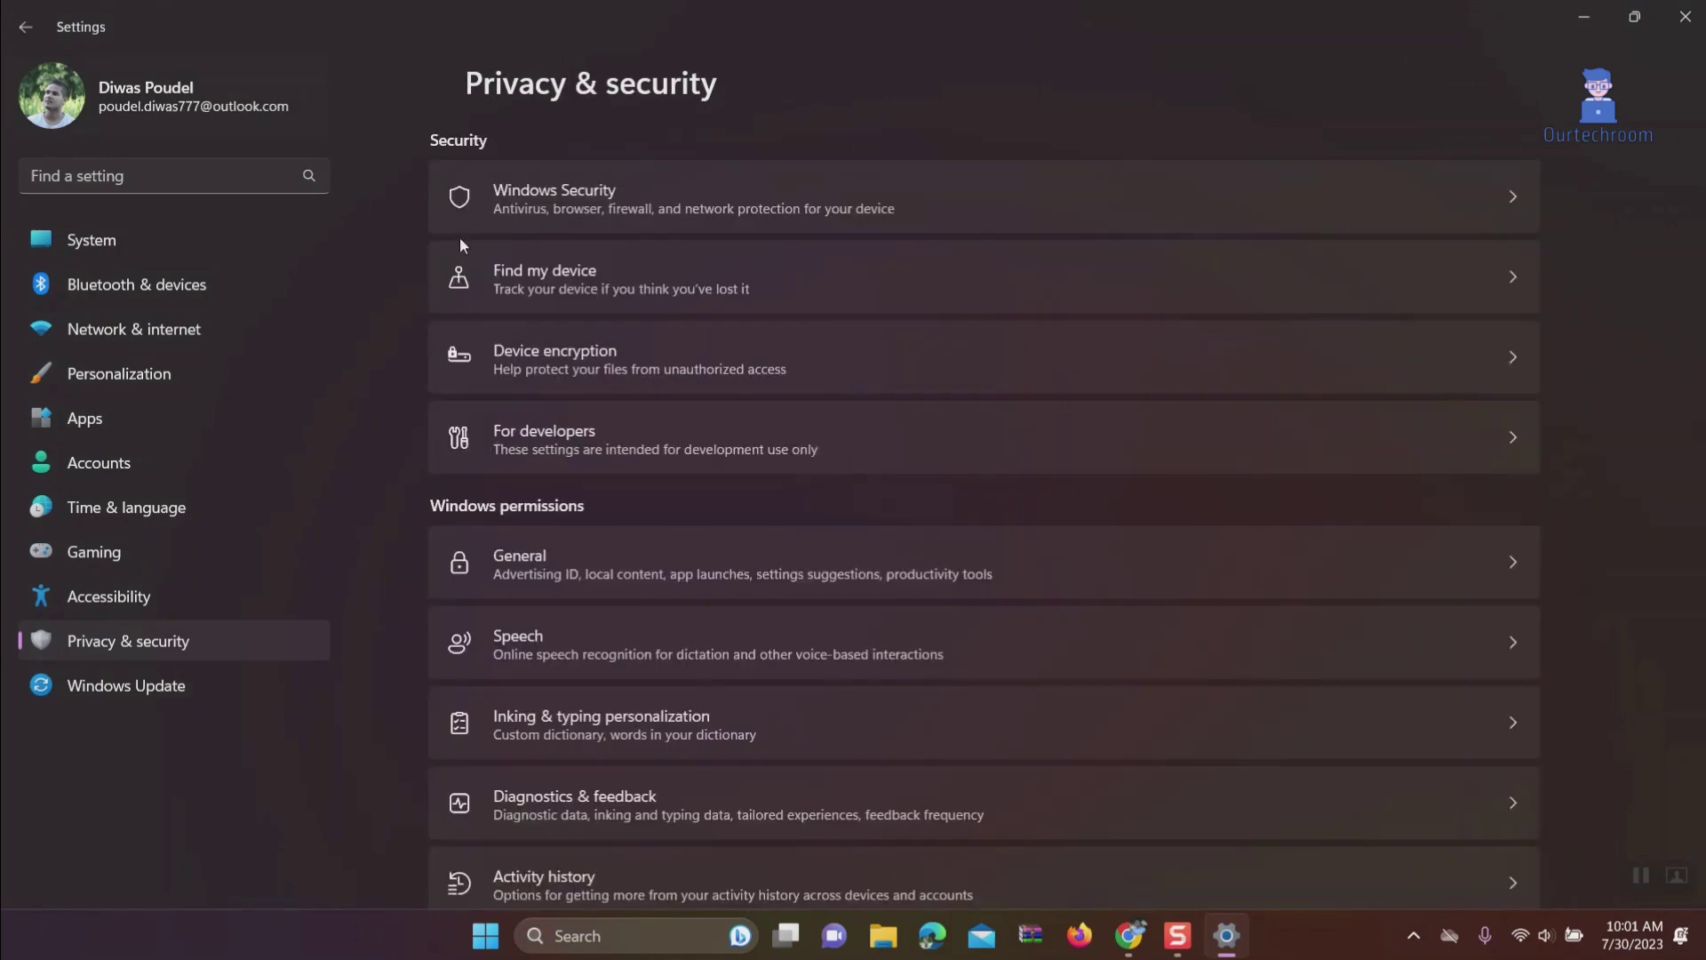
click(637, 736)
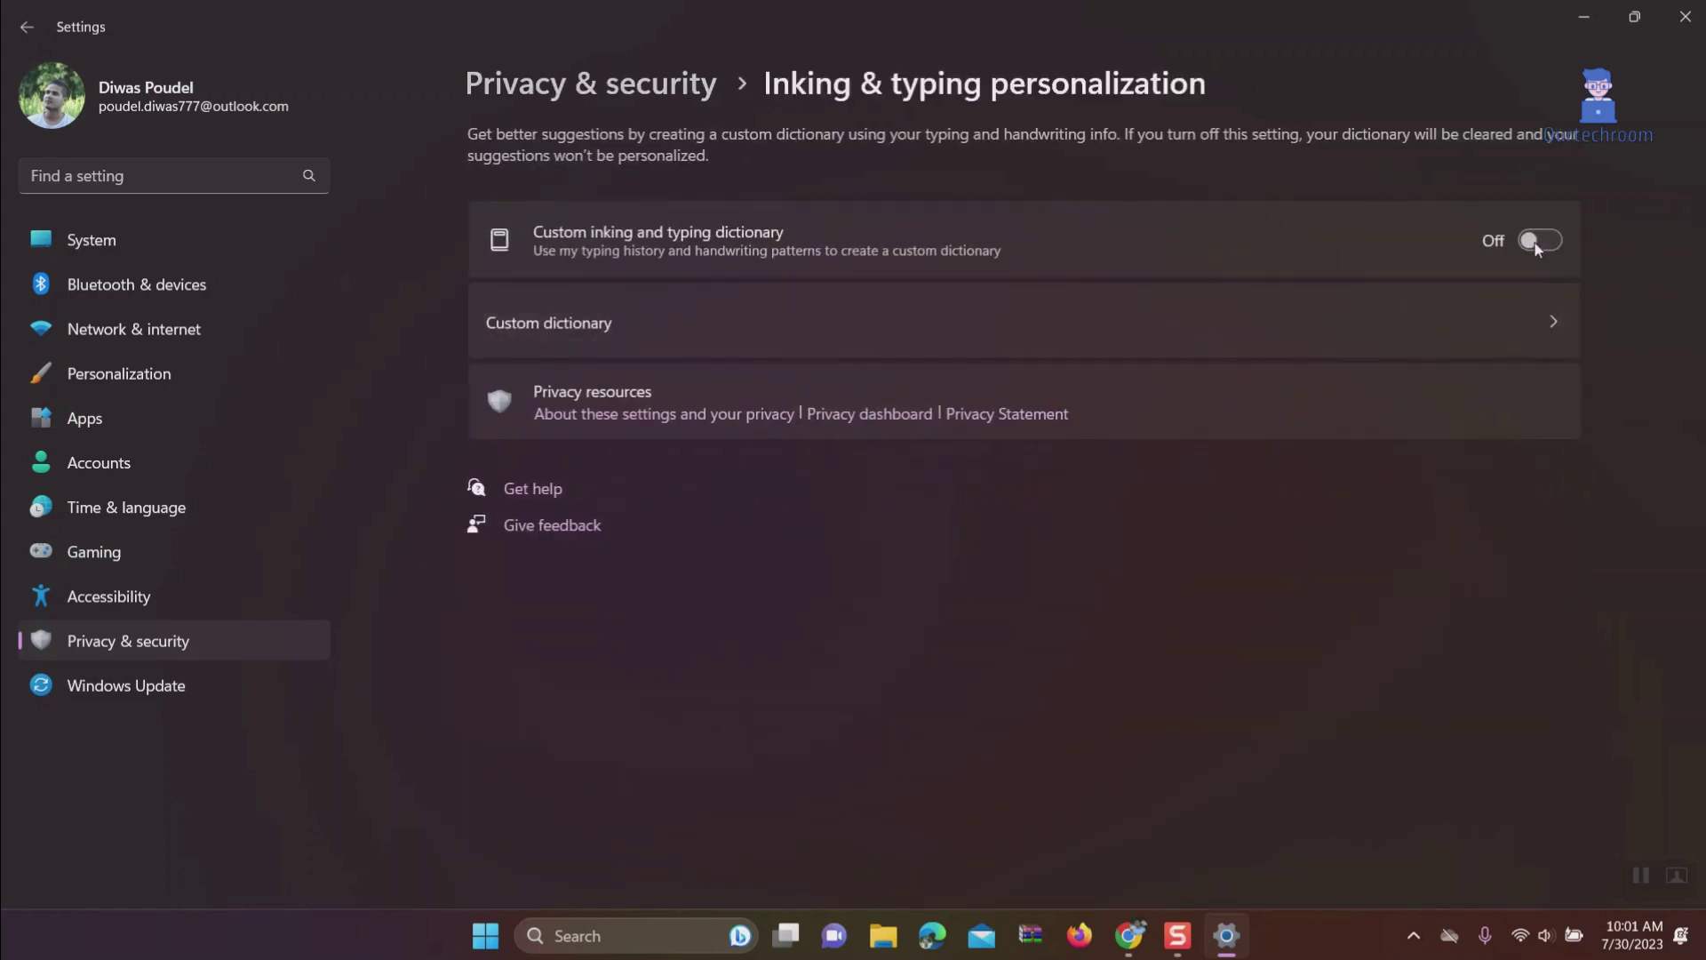
click(26, 27)
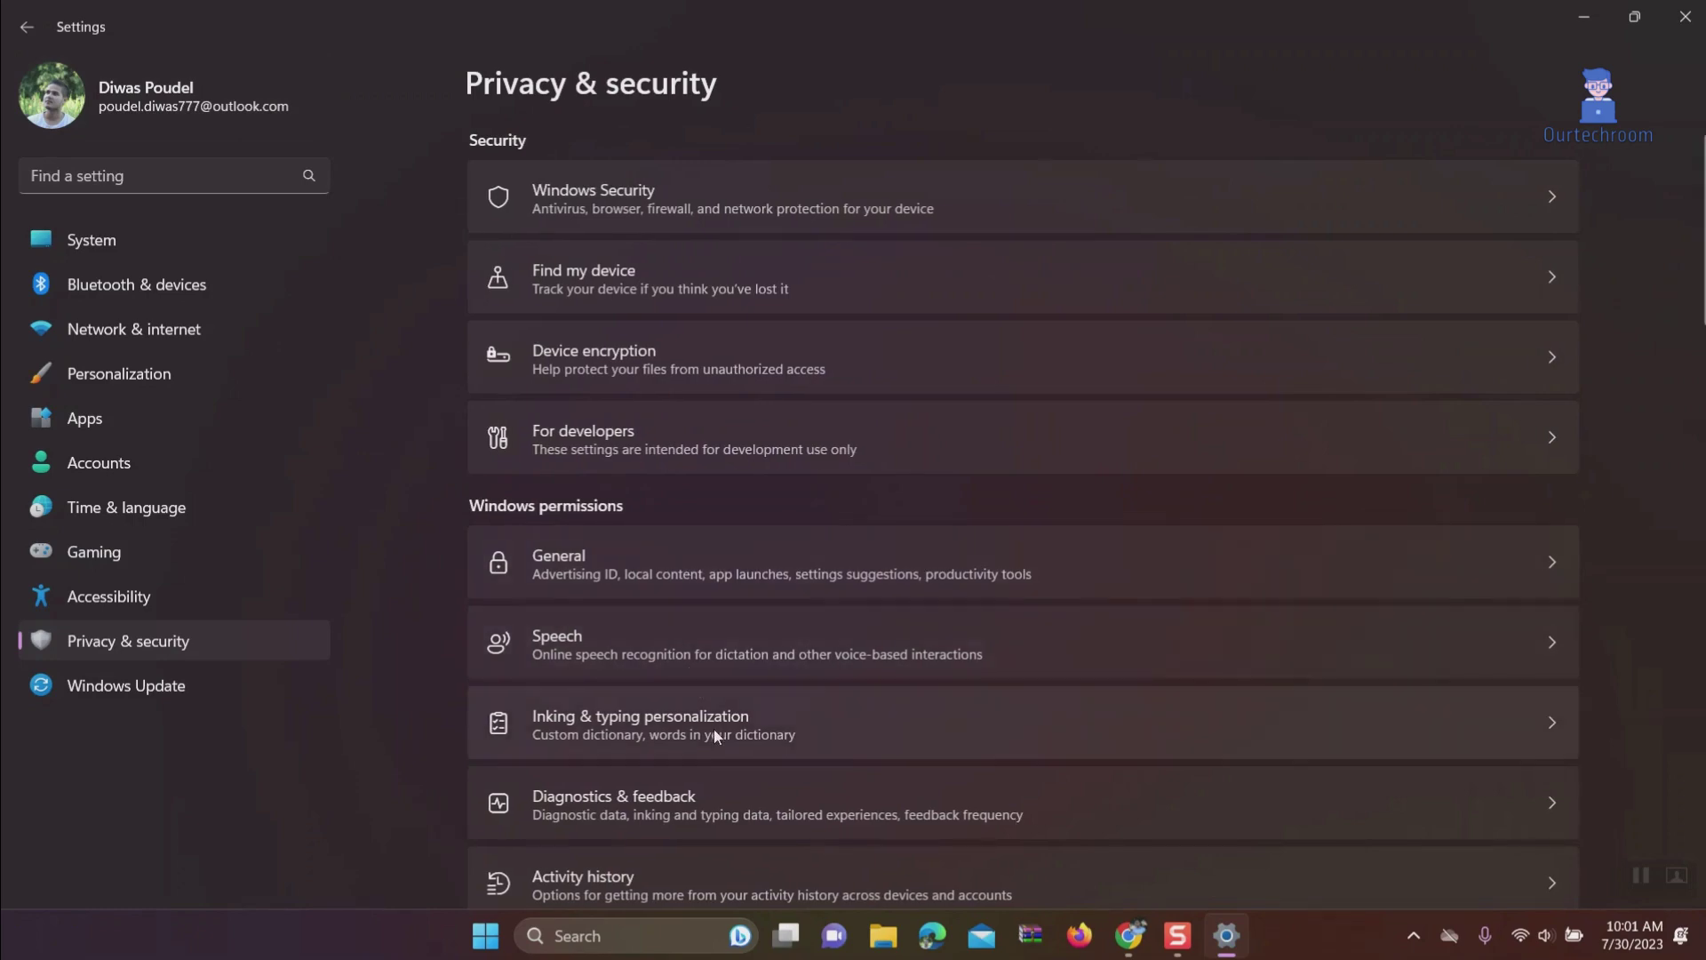
Step: Turn off Send optional diagnostic data in Diagnostics & feedback
scroll(716, 732, down, 5)
click(697, 813)
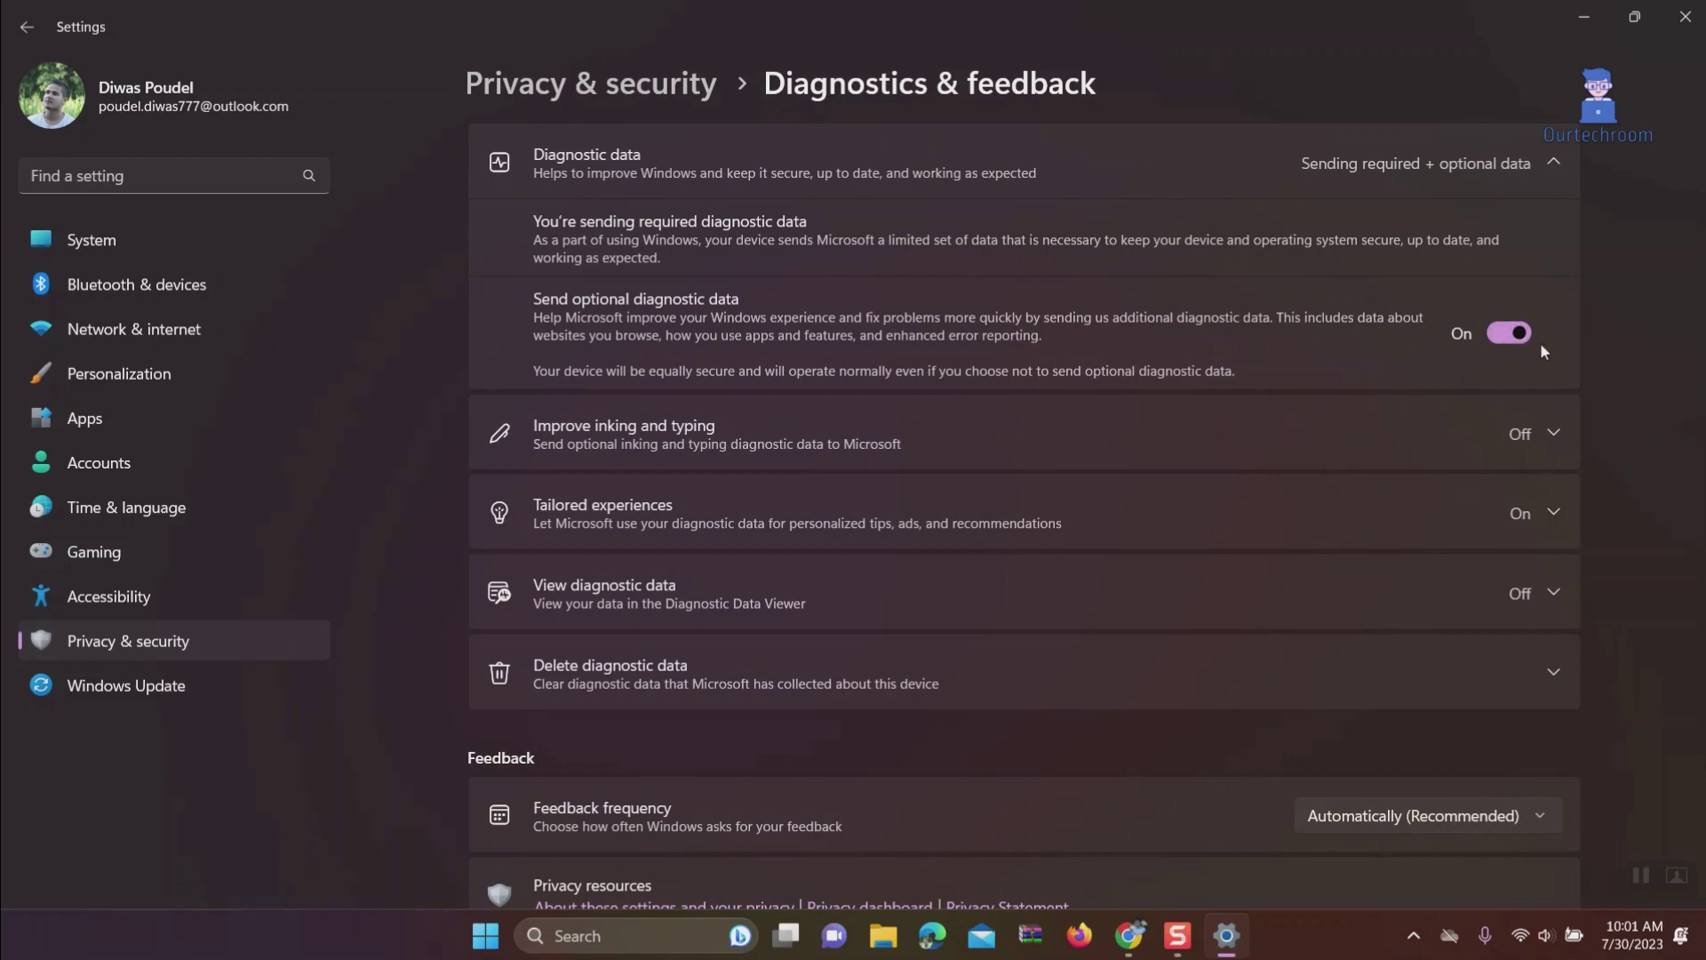
click(1513, 334)
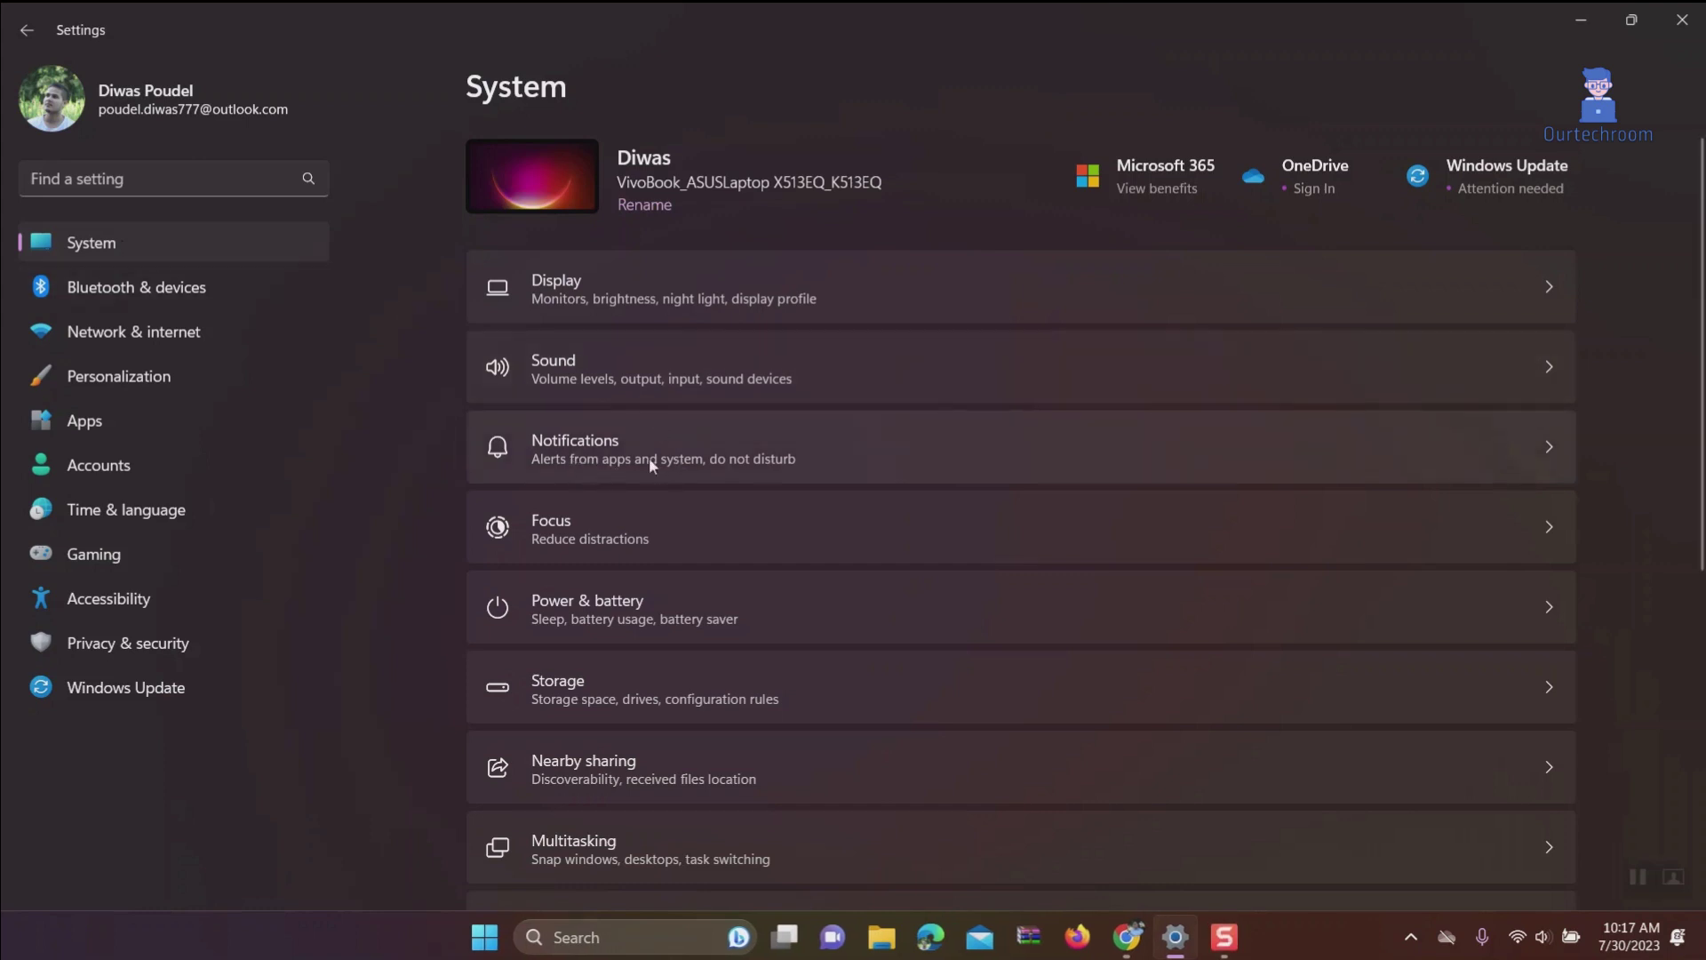
Step: Expand Additional settings on the Notifications page to reveal welcome-experience and suggestion options
click(628, 459)
scroll(657, 622, down, 3)
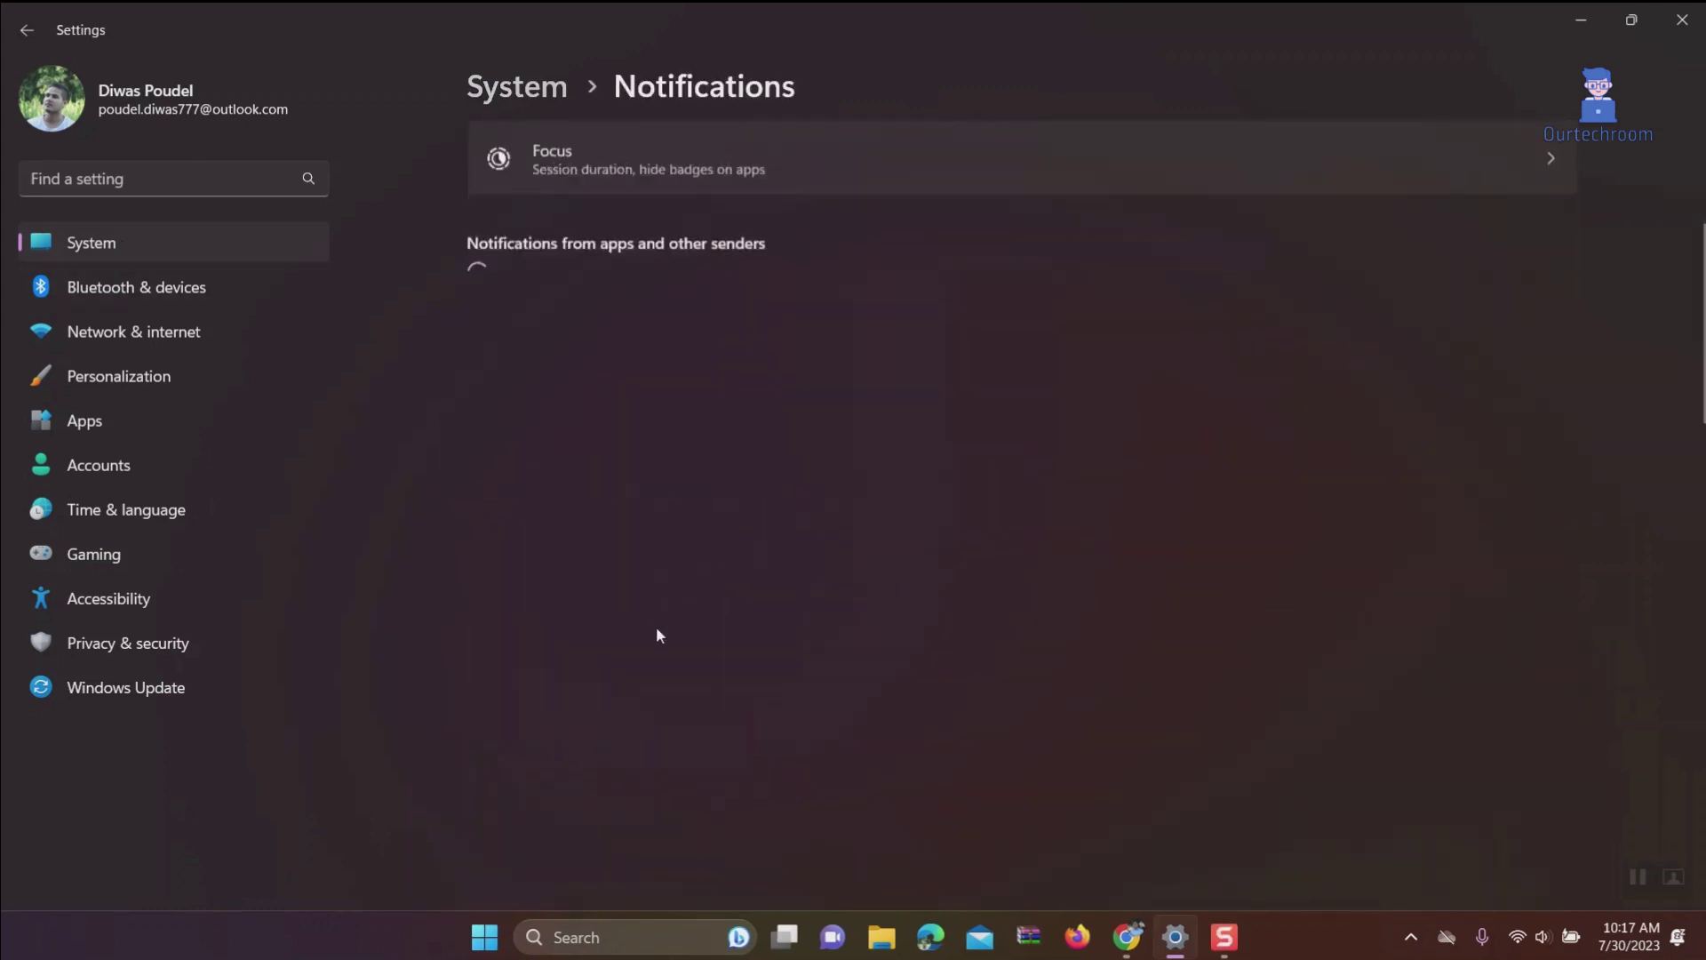
scroll(656, 625, down, 10)
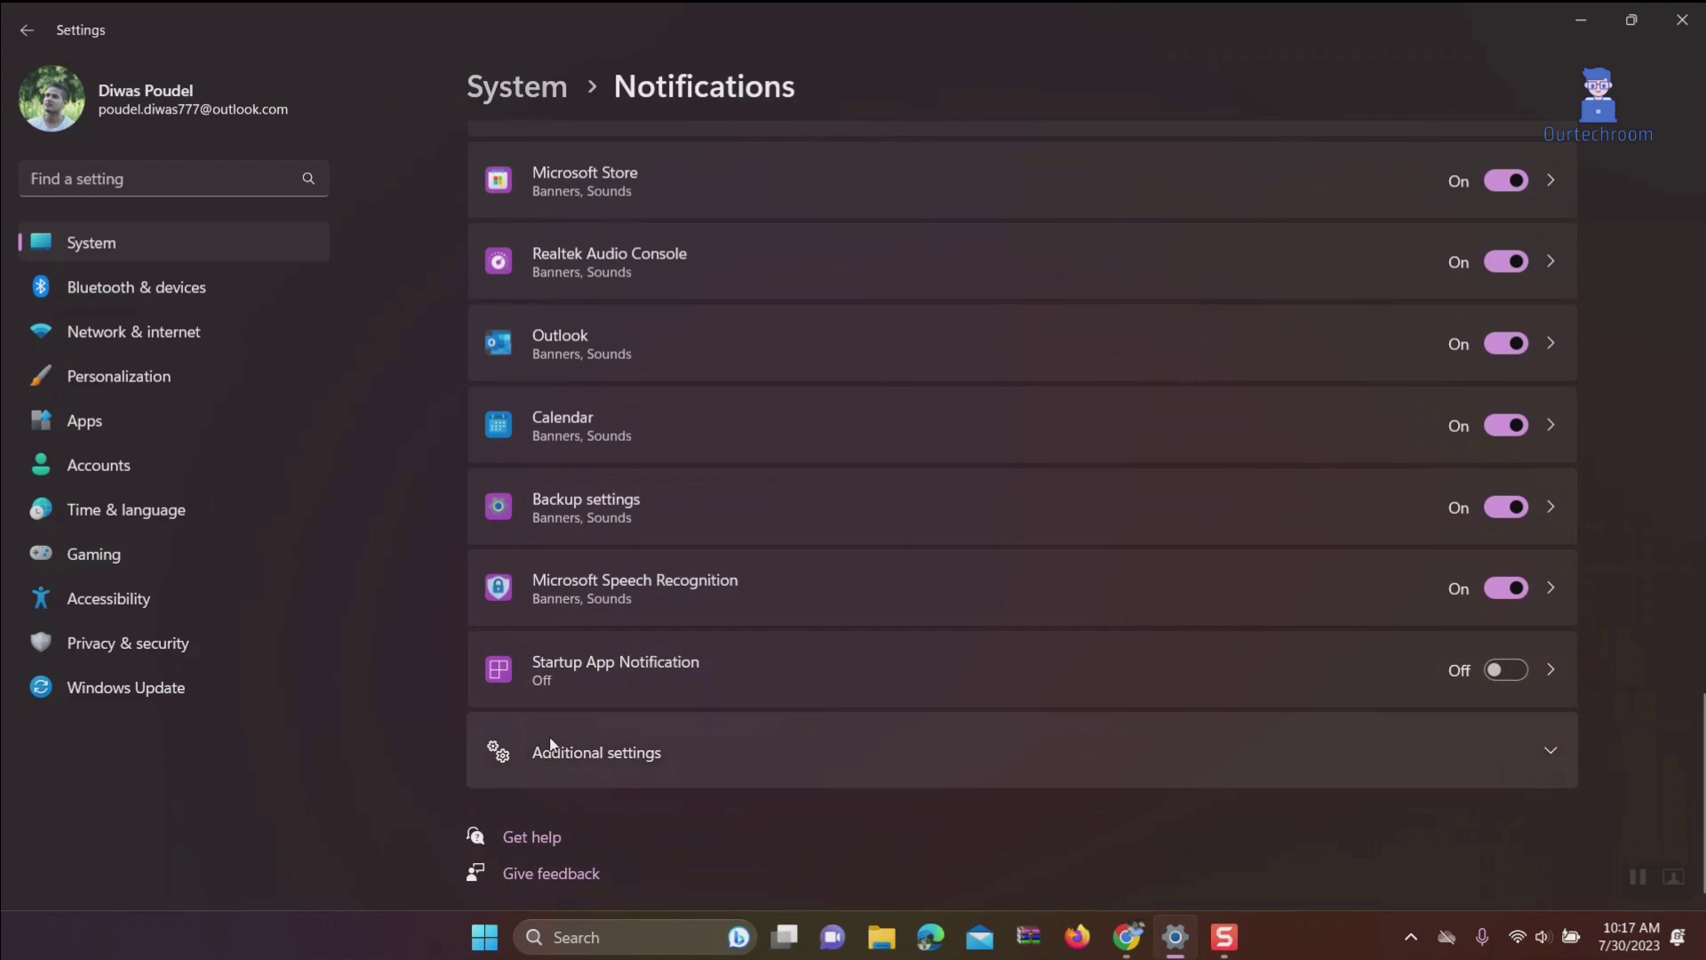
click(551, 745)
scroll(569, 719, down, 2)
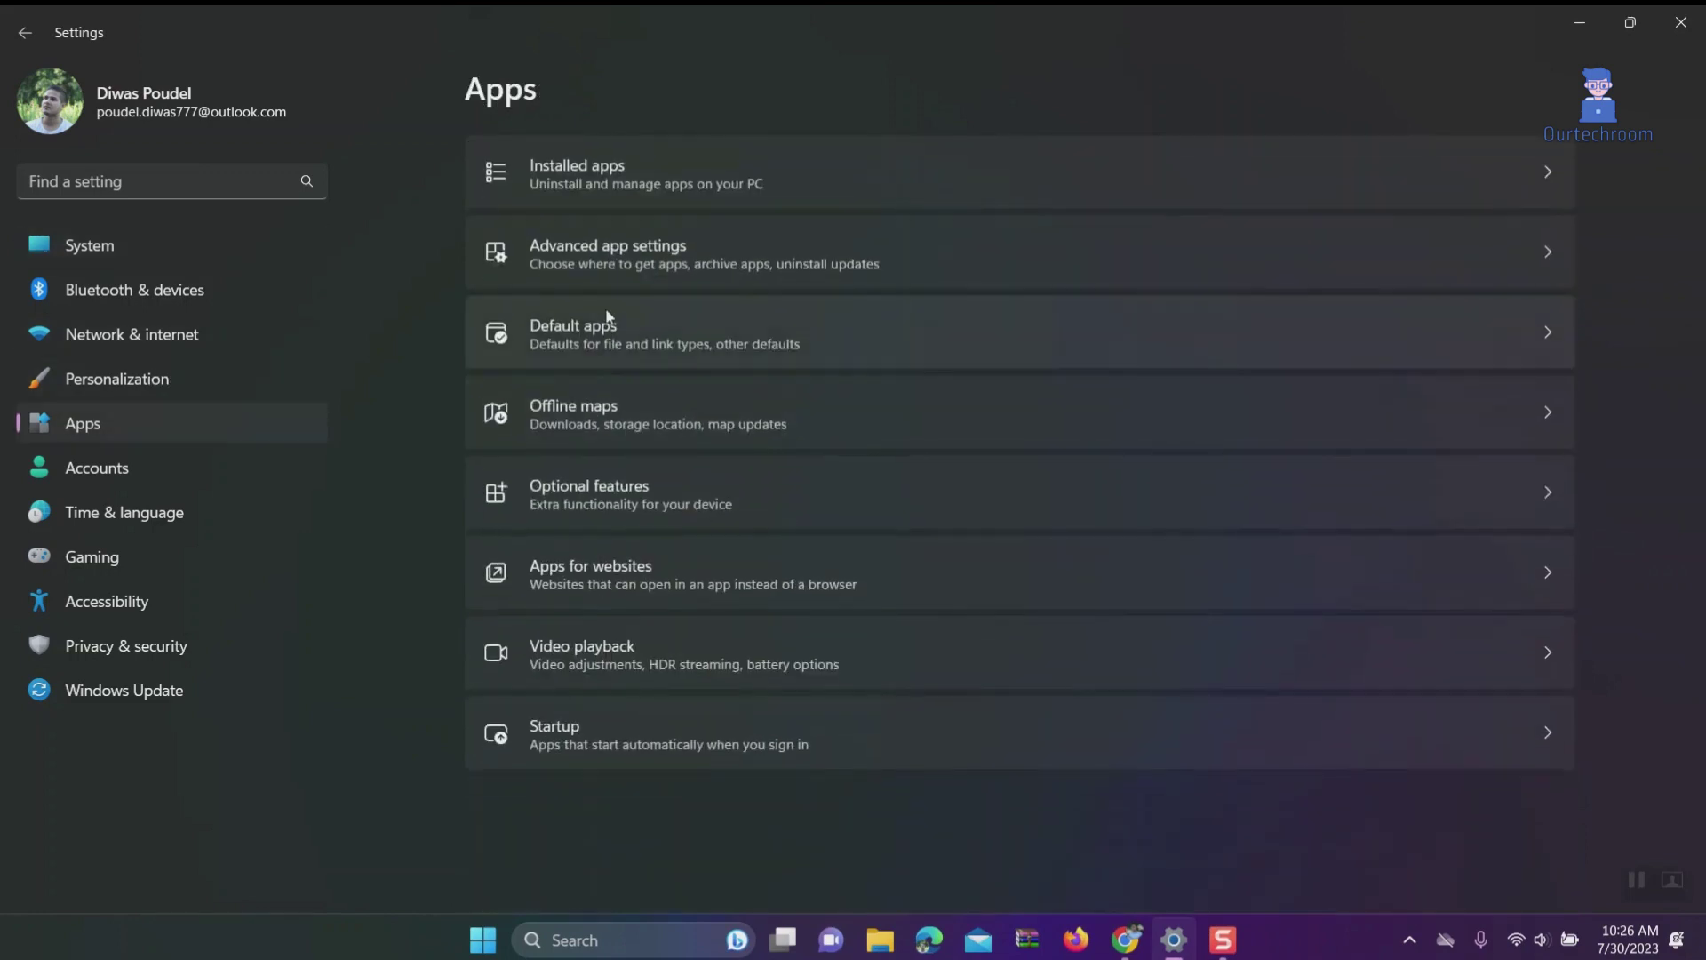
Step: Uninstall CPUID CPU-Z 2.05 from the Installed apps list
click(627, 183)
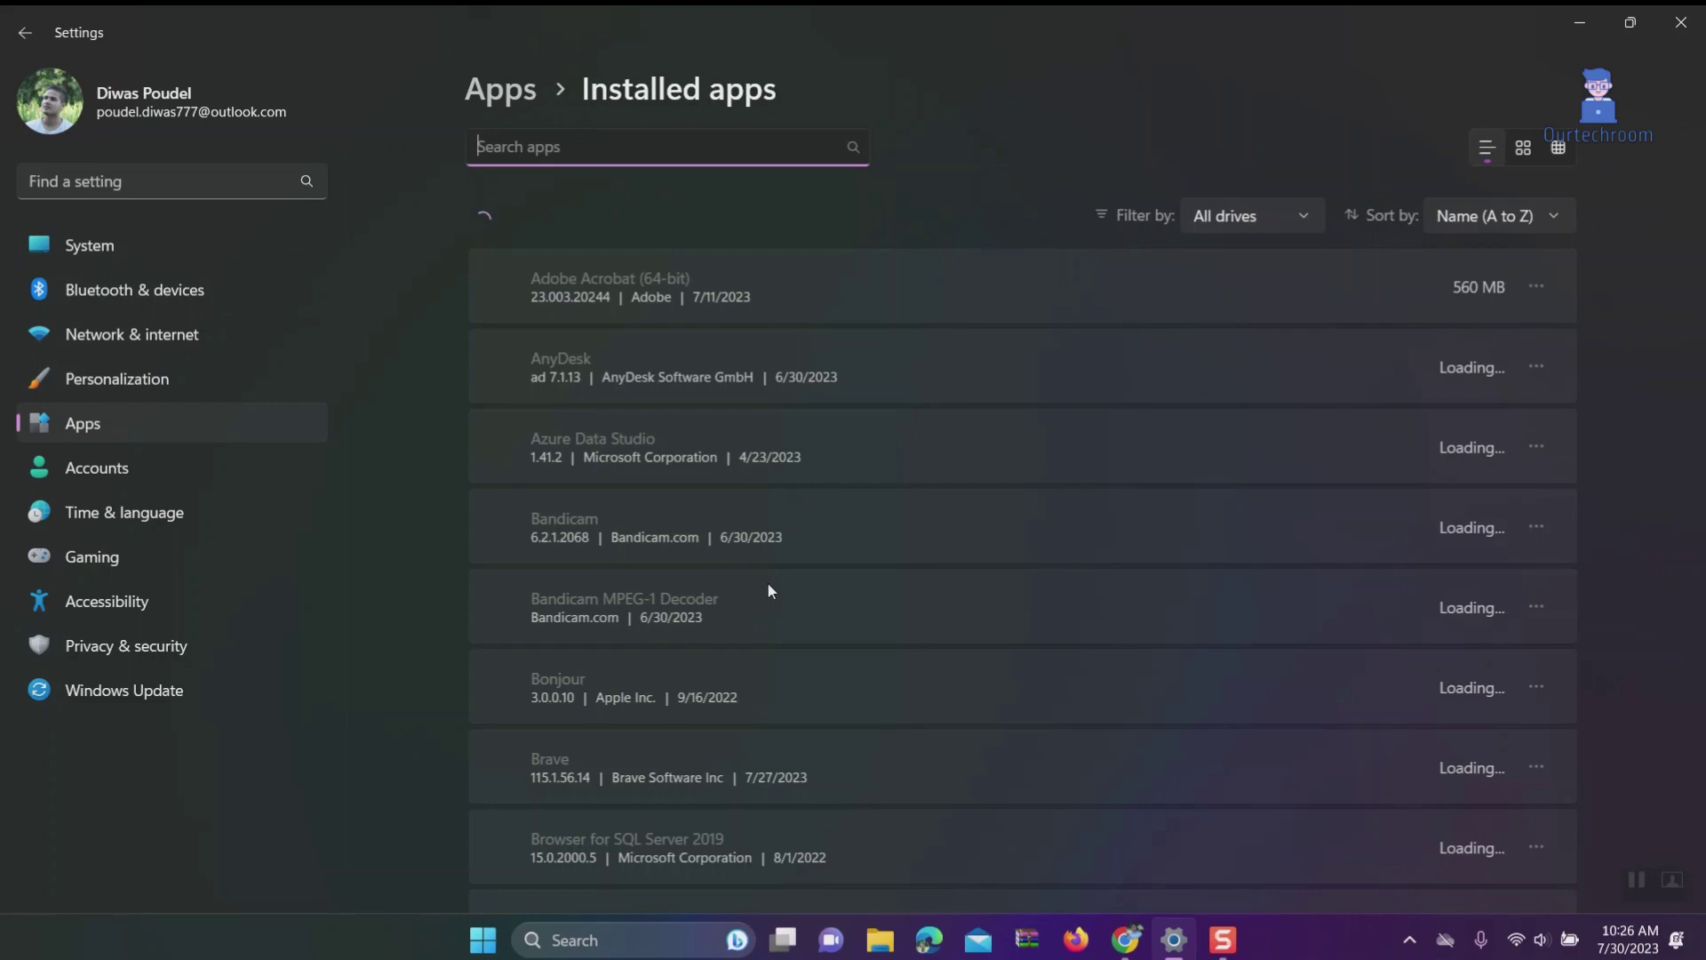
scroll(780, 549, down, 5)
scroll(783, 554, down, 1)
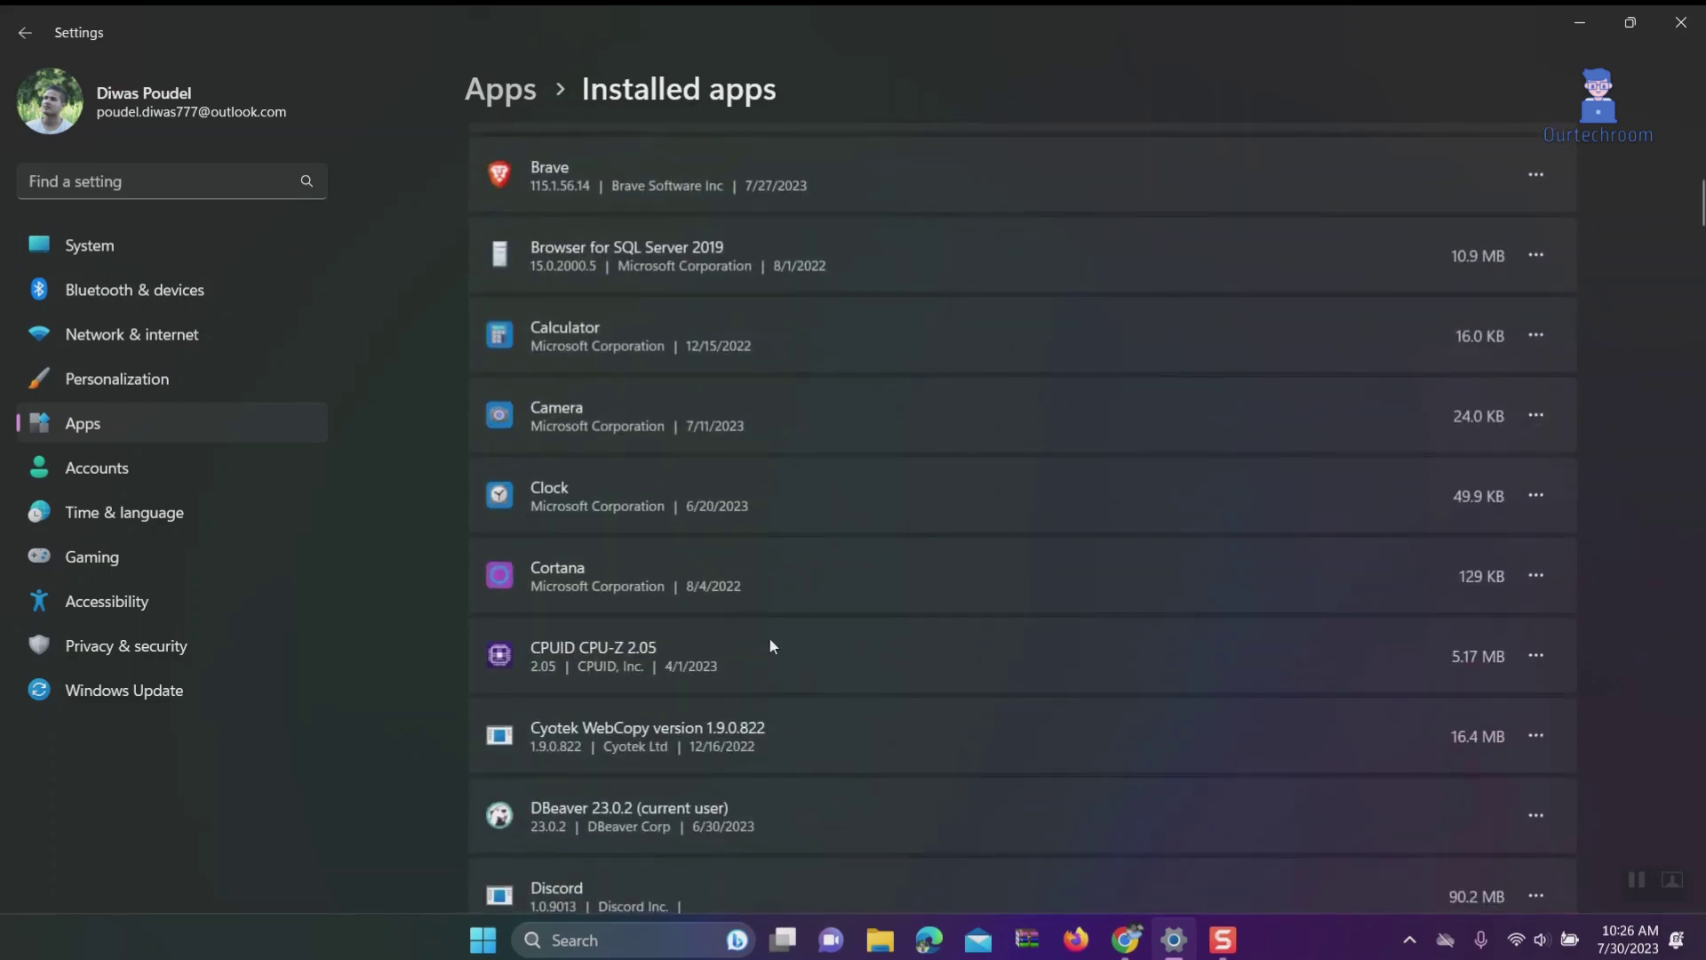
scroll(1120, 622, down, 1)
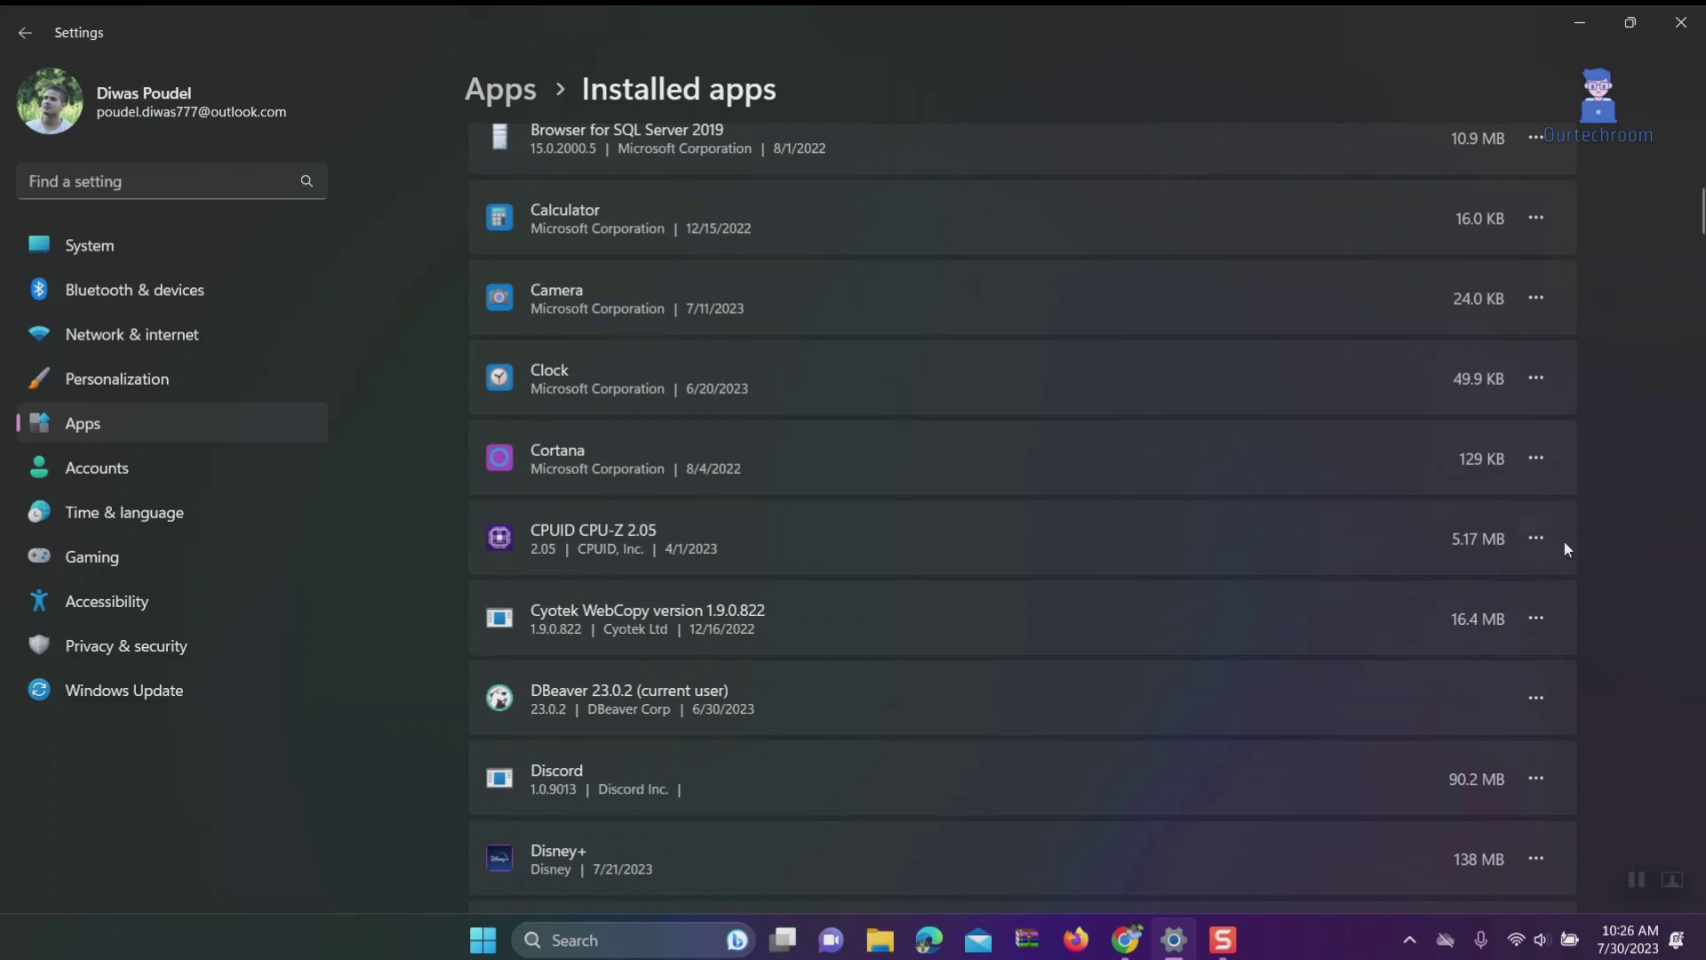
click(1535, 537)
click(1315, 617)
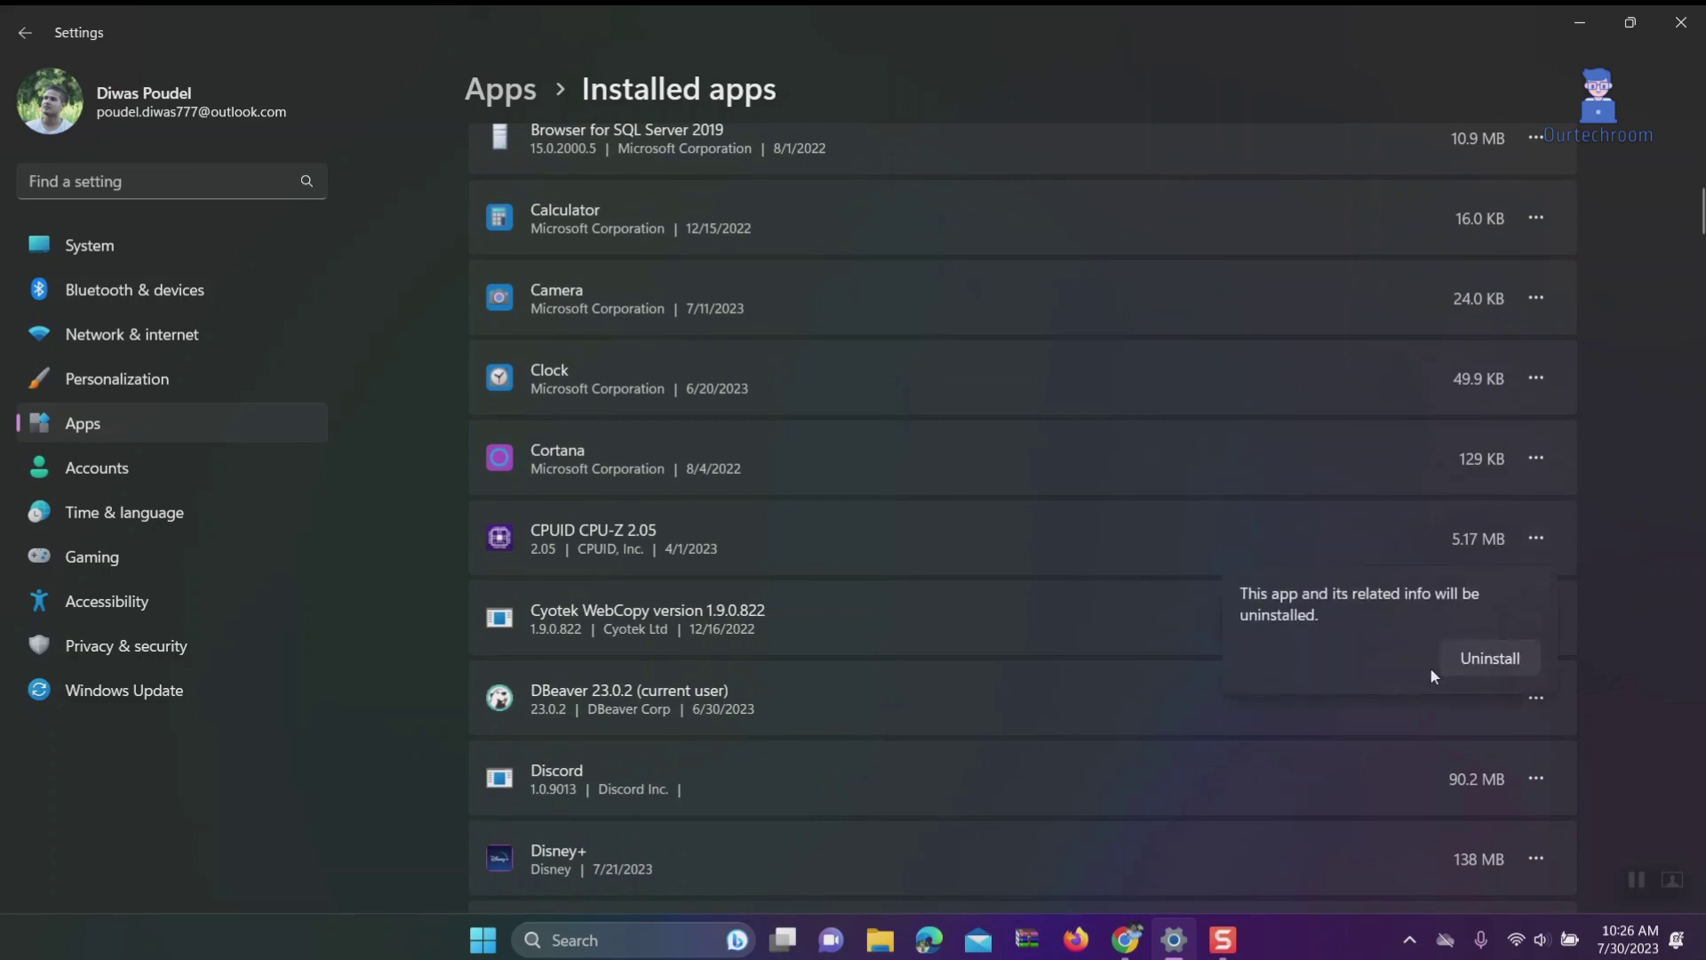
click(1484, 660)
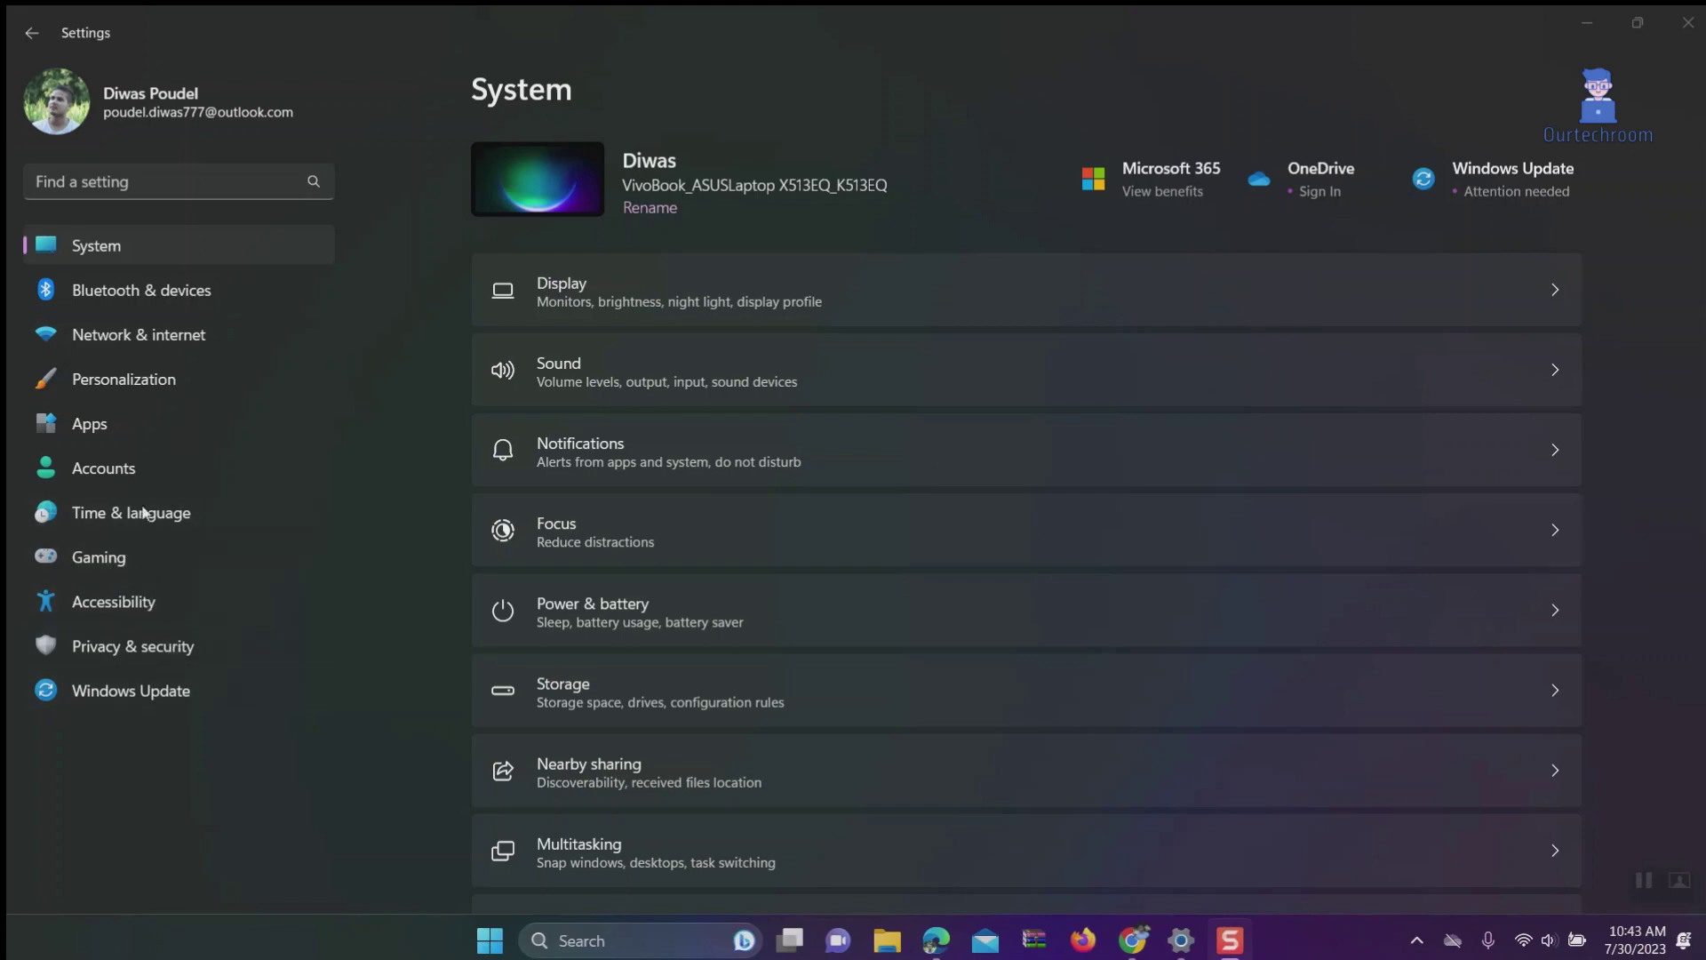
Step: Turn off automatically saving and restarting restartable apps in Accounts > Sign-in options
click(134, 468)
scroll(584, 548, down, 3)
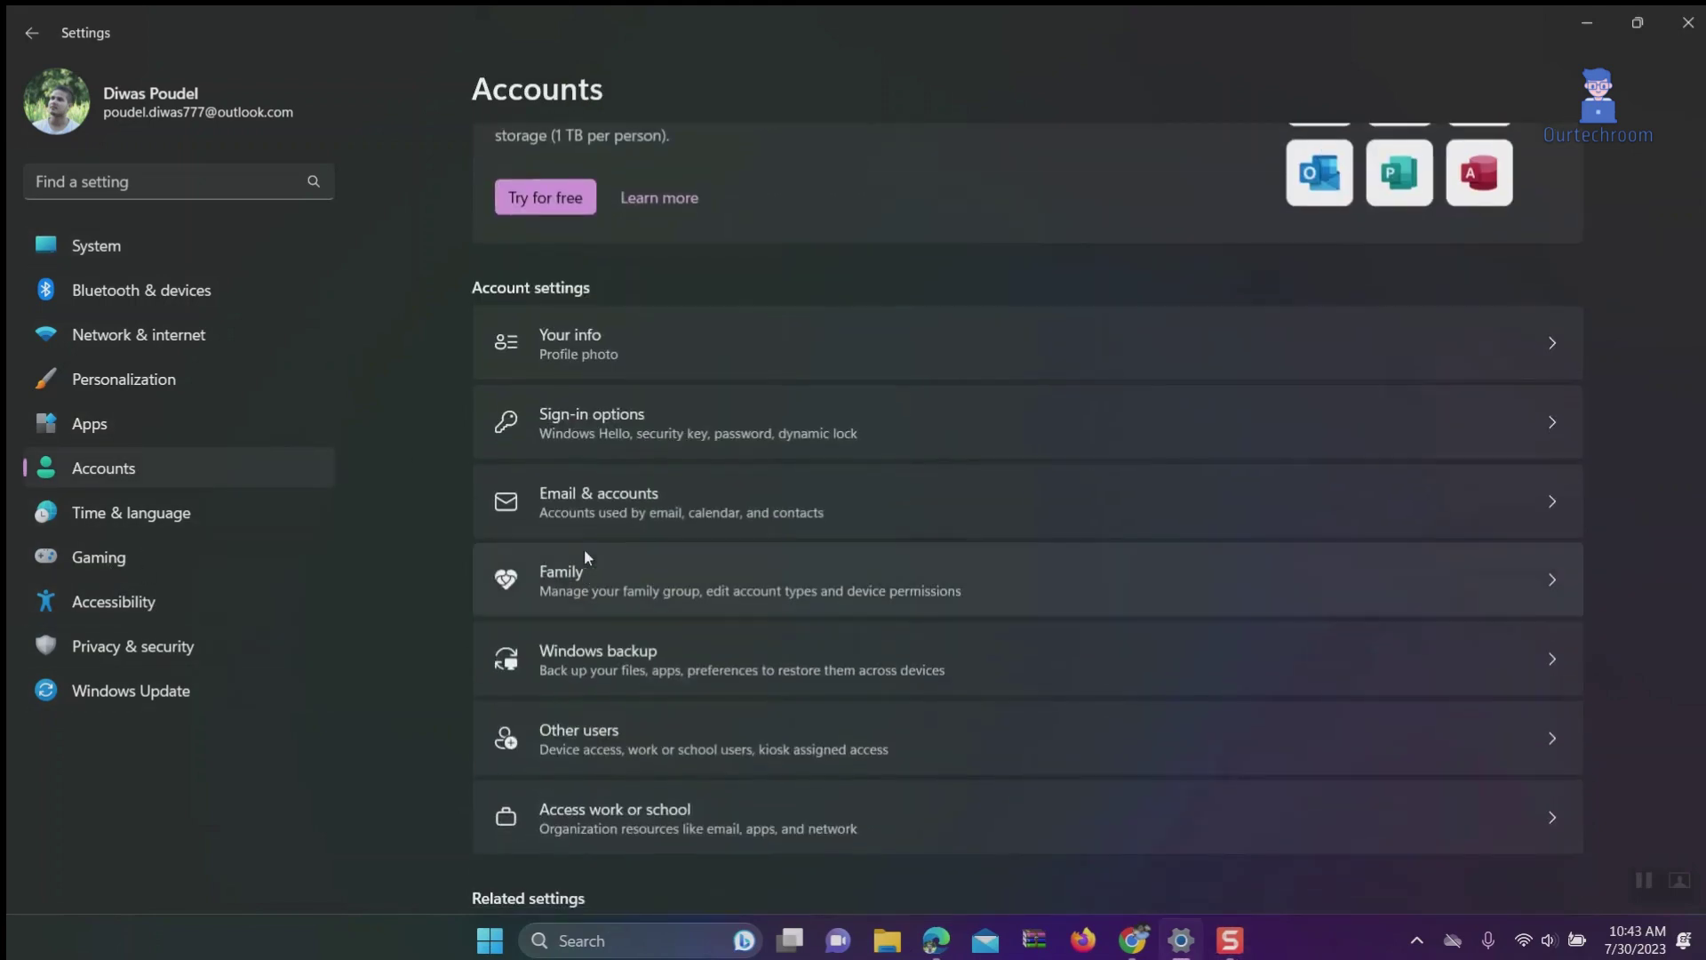
click(607, 429)
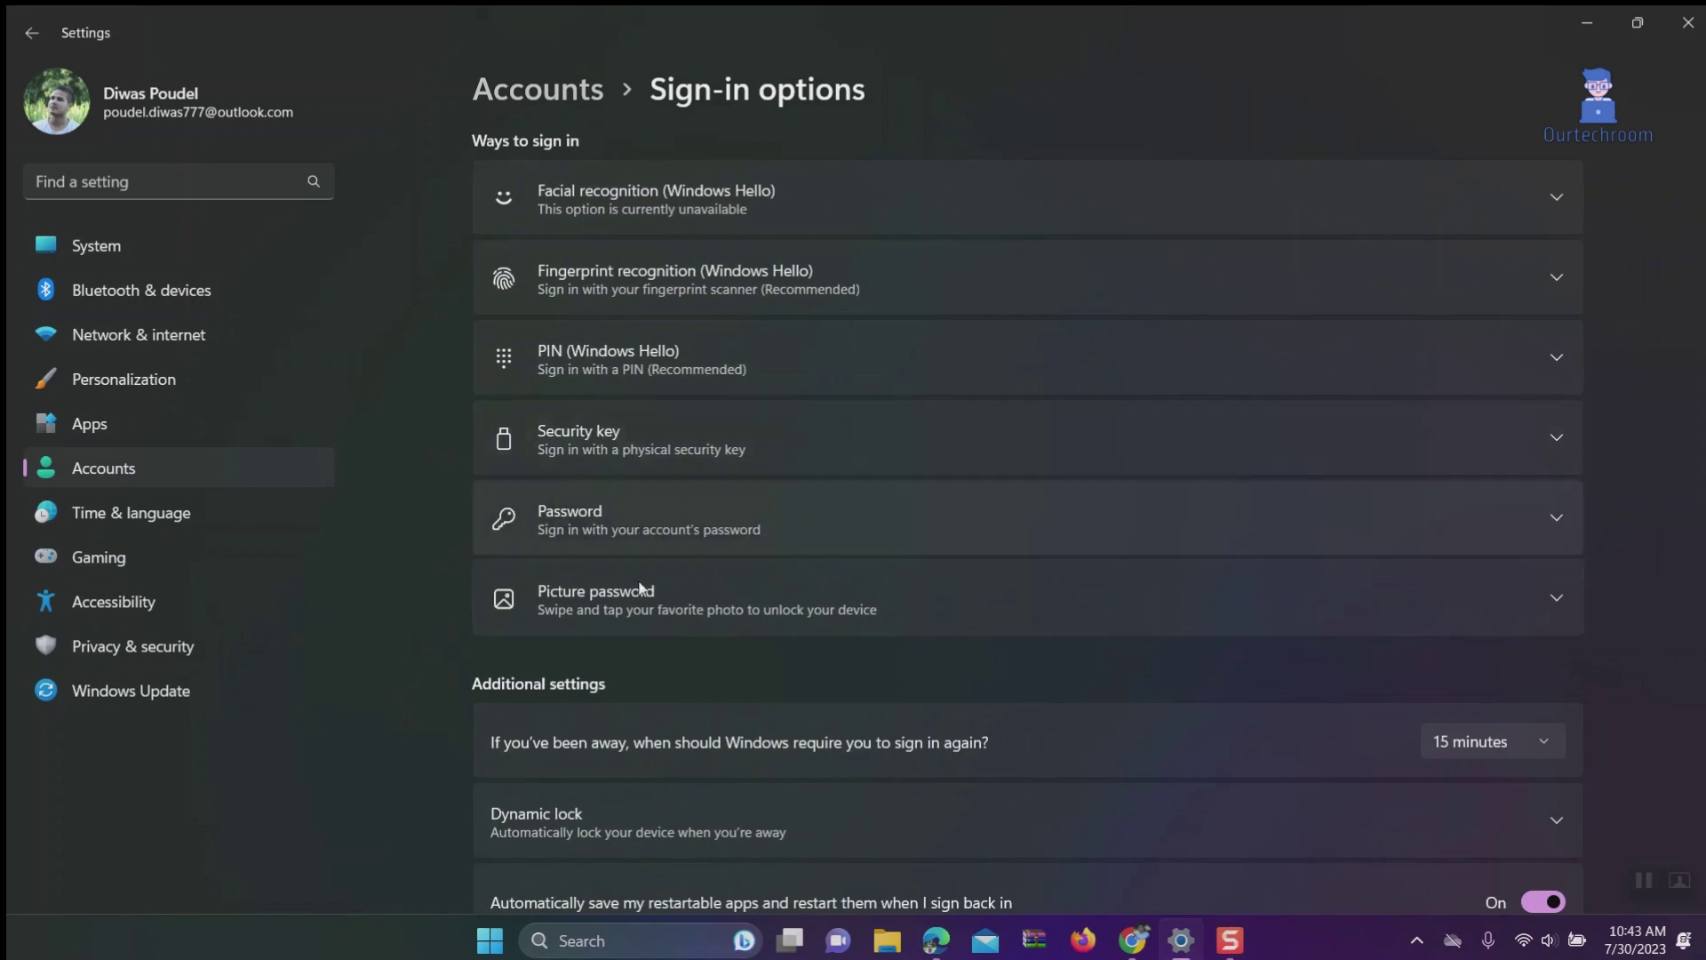
scroll(649, 698, down, 4)
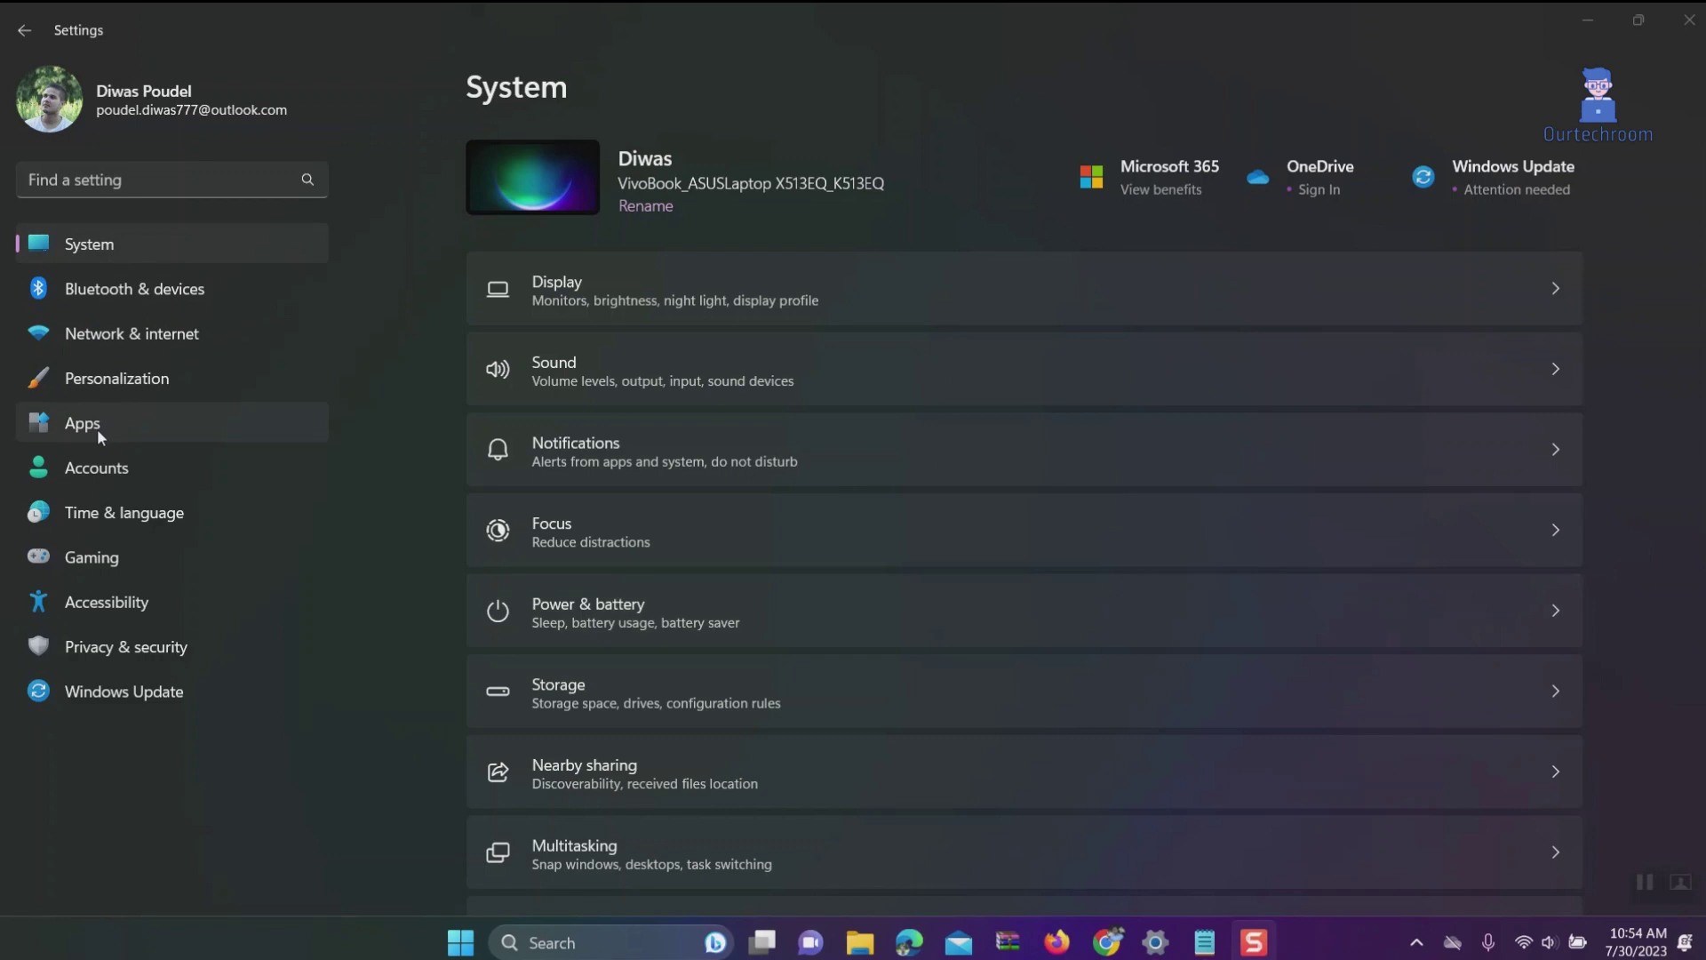
Step: Switch Game Mode off under Gaming, then go to the Graphics per-app options page
click(95, 560)
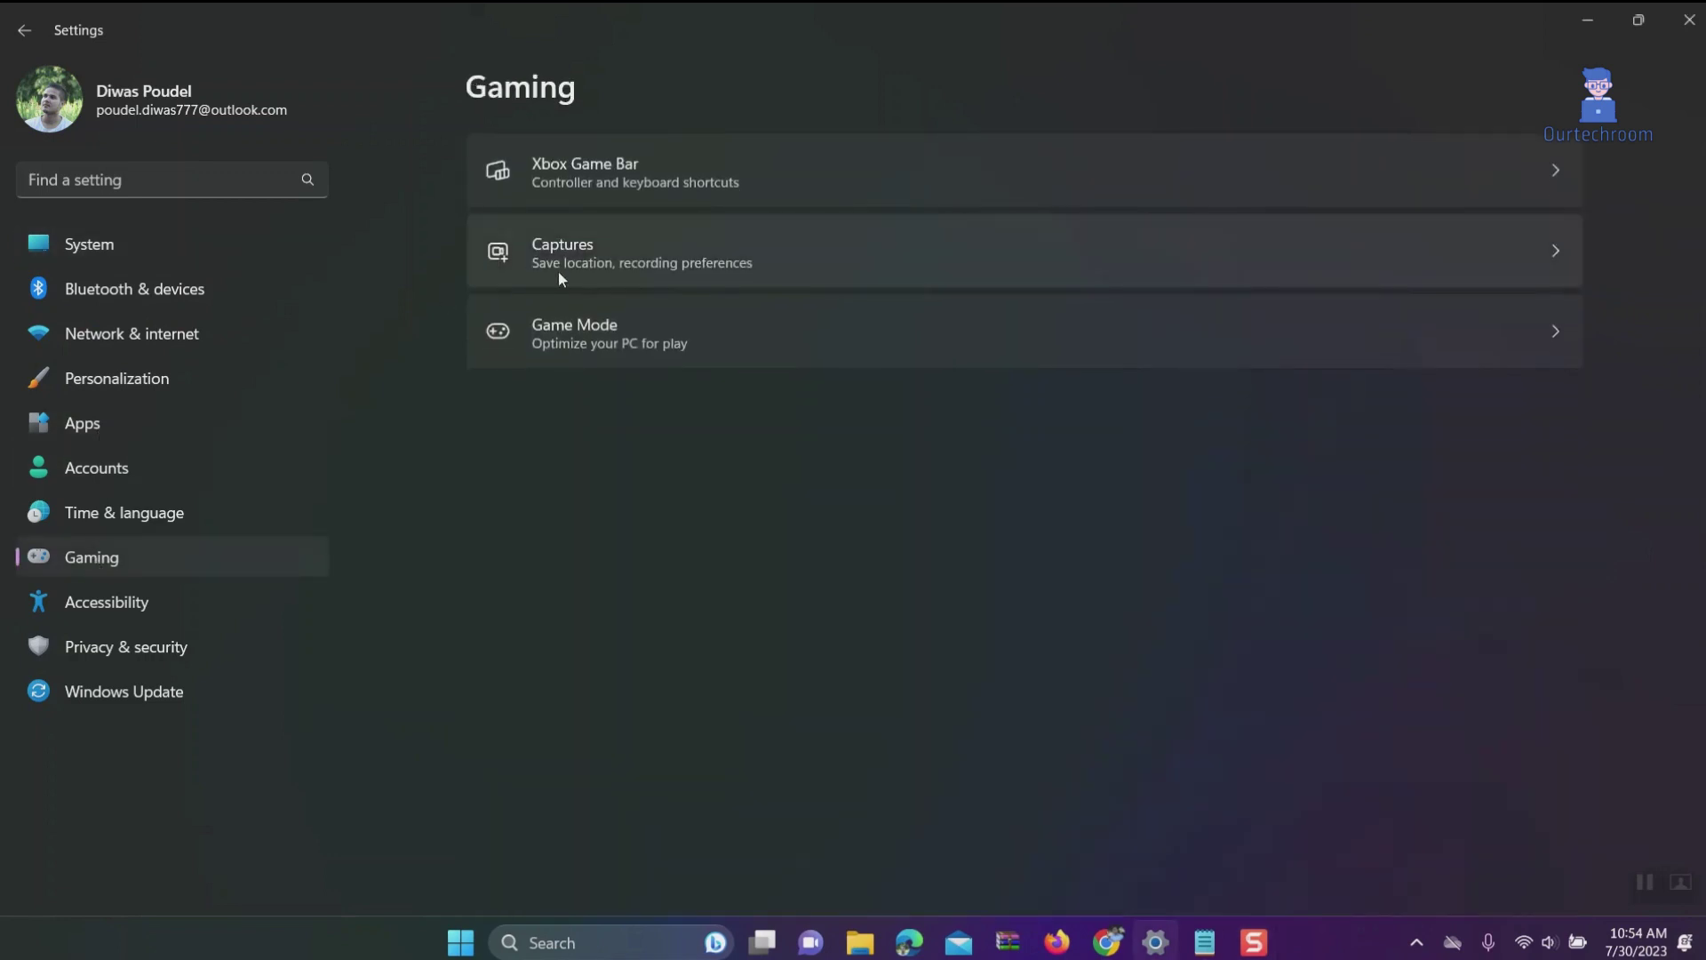
click(615, 349)
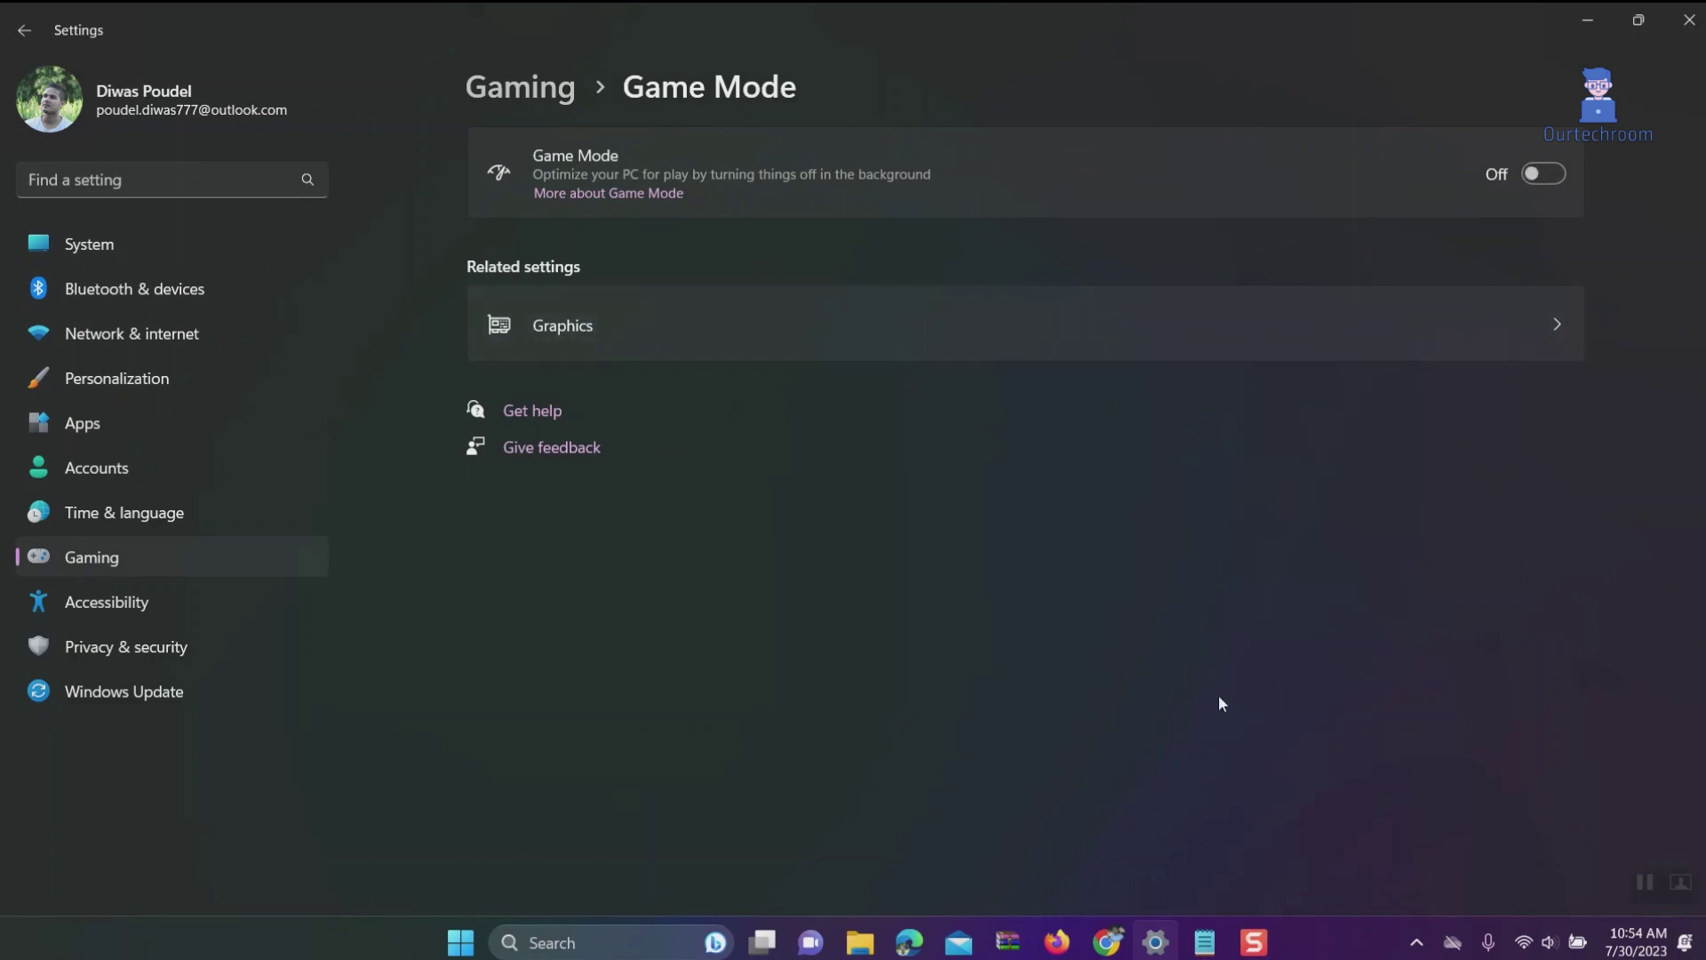
click(1554, 331)
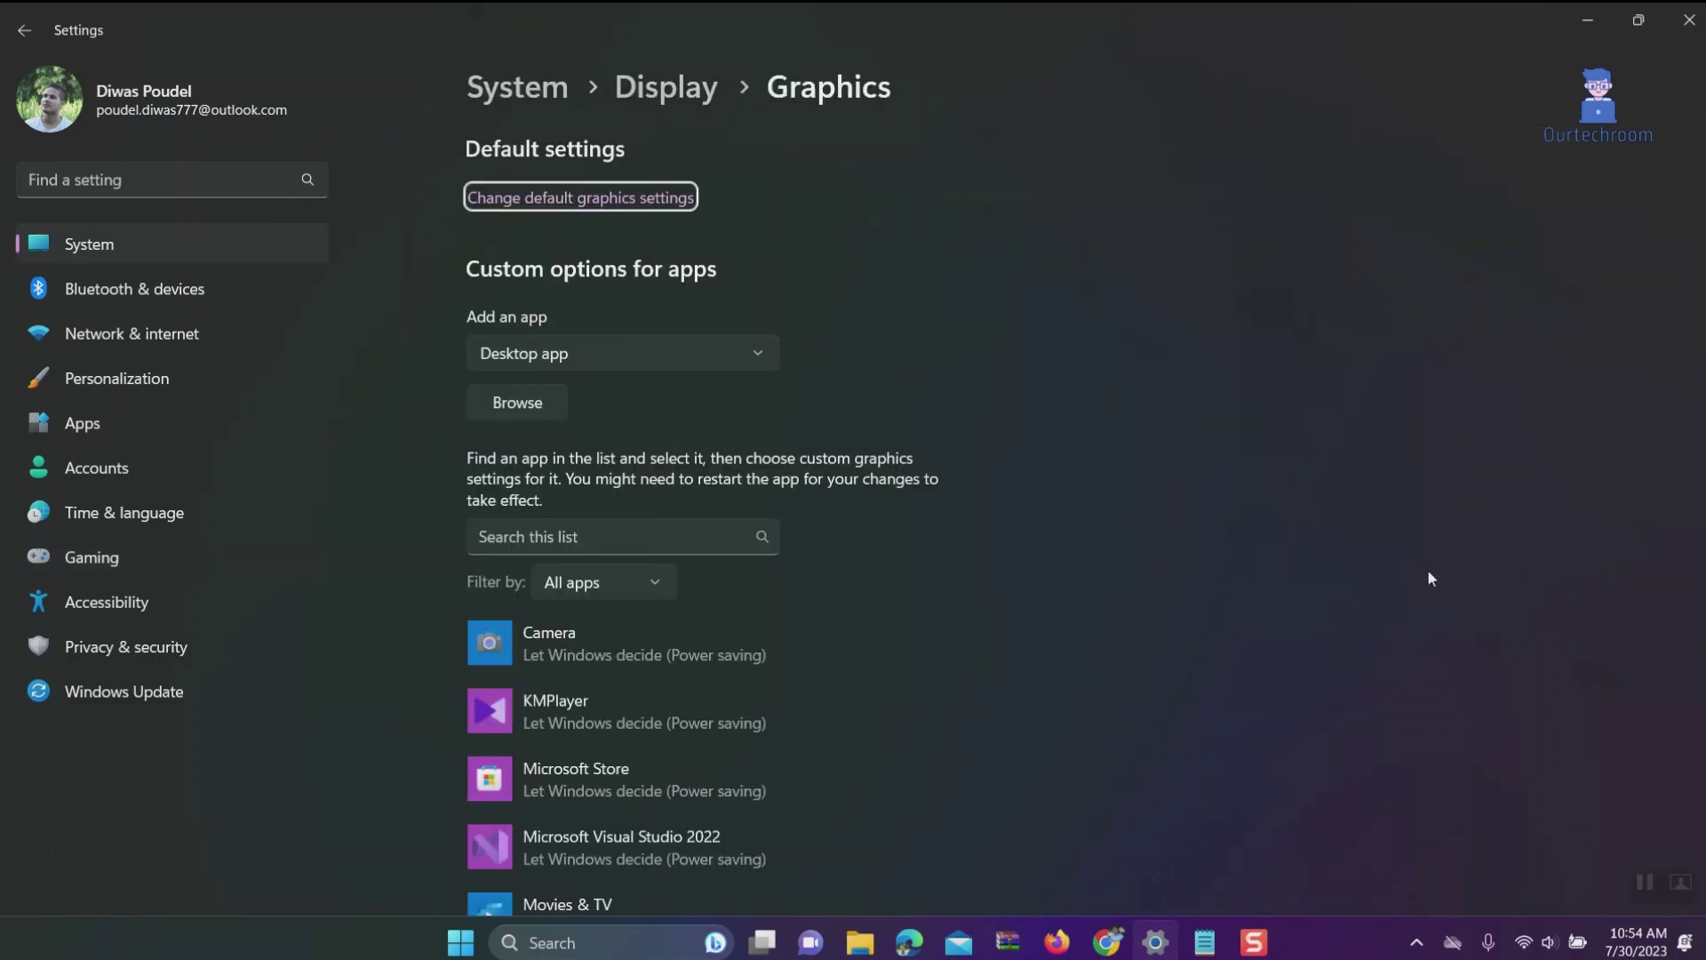